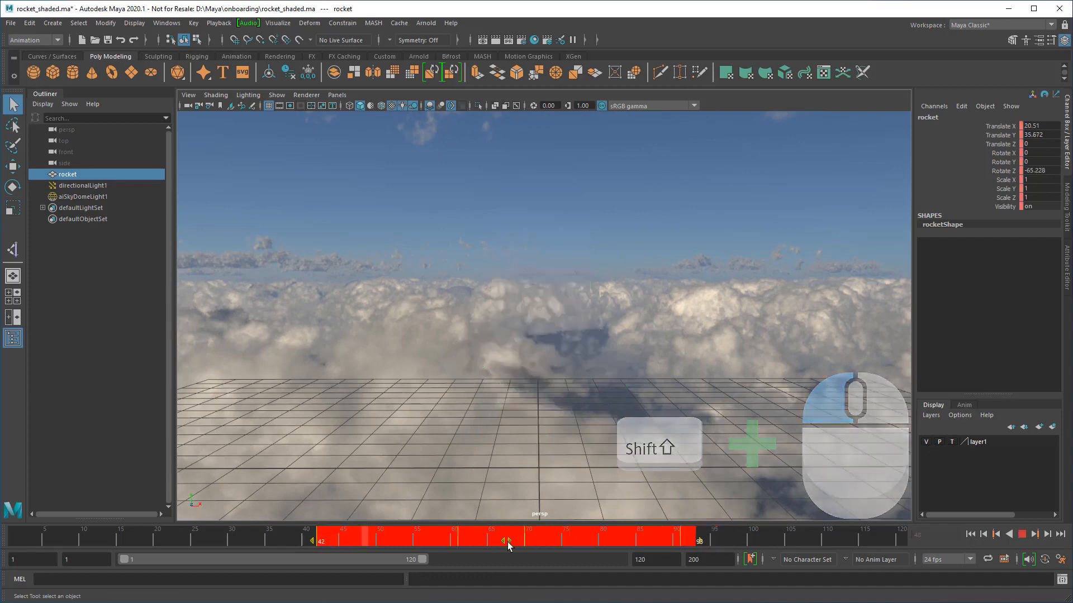
Apply a Squash nonlinear deformer to the rocket at frame 19 and set its Factor to about -0.558.
{"action": "left_click", "coordinate": [148, 534]}
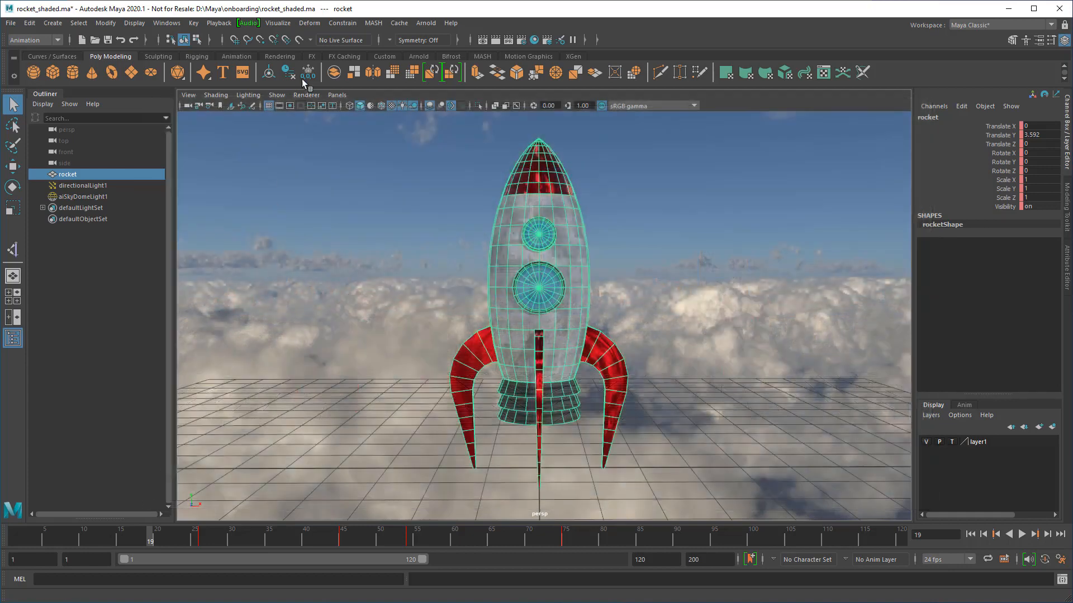
{"action": "left_click", "coordinate": [309, 23]}
{"action": "mouse_move", "coordinate": [384, 201]}
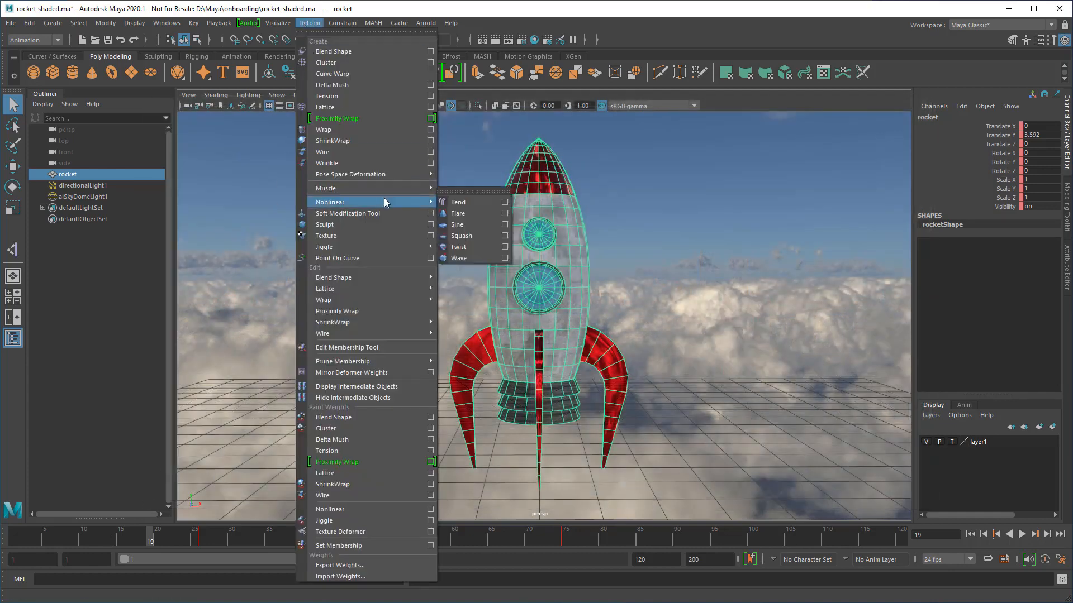
{"action": "left_click", "coordinate": [493, 239]}
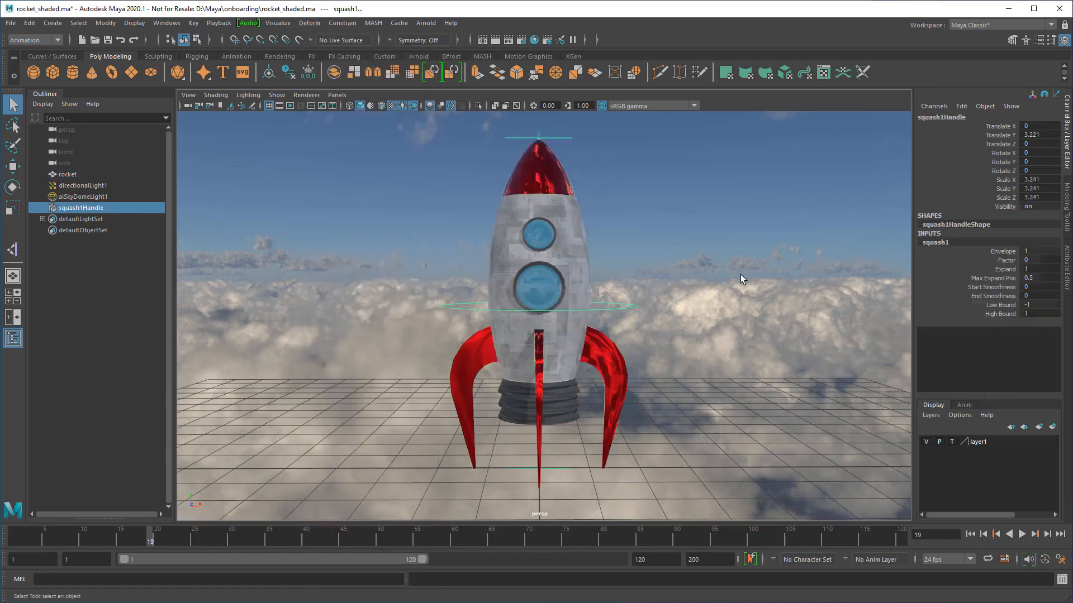
{"action": "left_click", "coordinate": [1066, 282]}
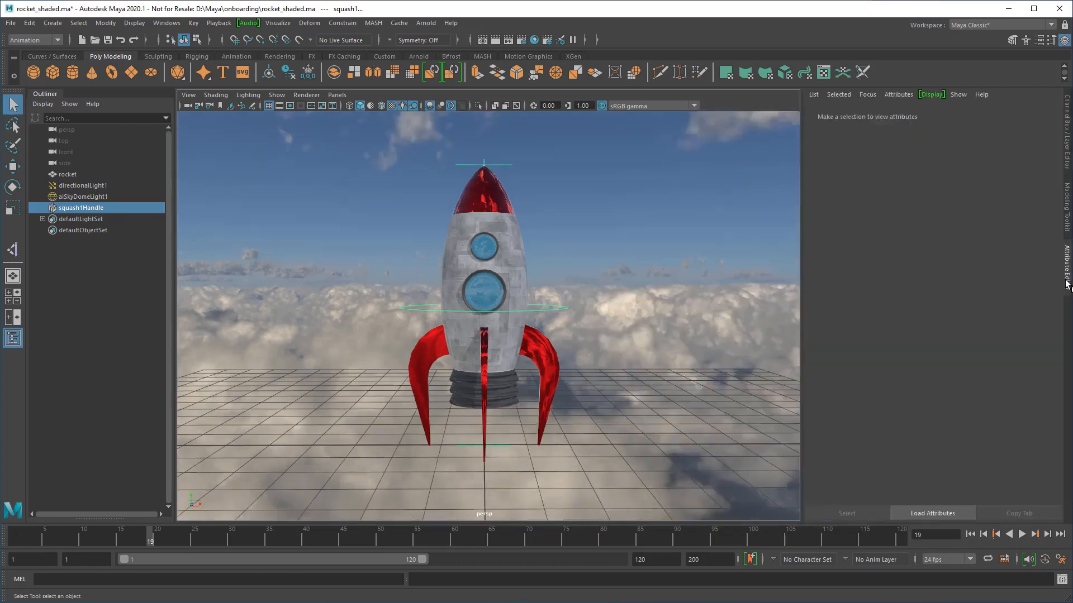
{"action": "left_click_drag", "start_coordinate": [994, 185], "coordinate": [989, 187]}
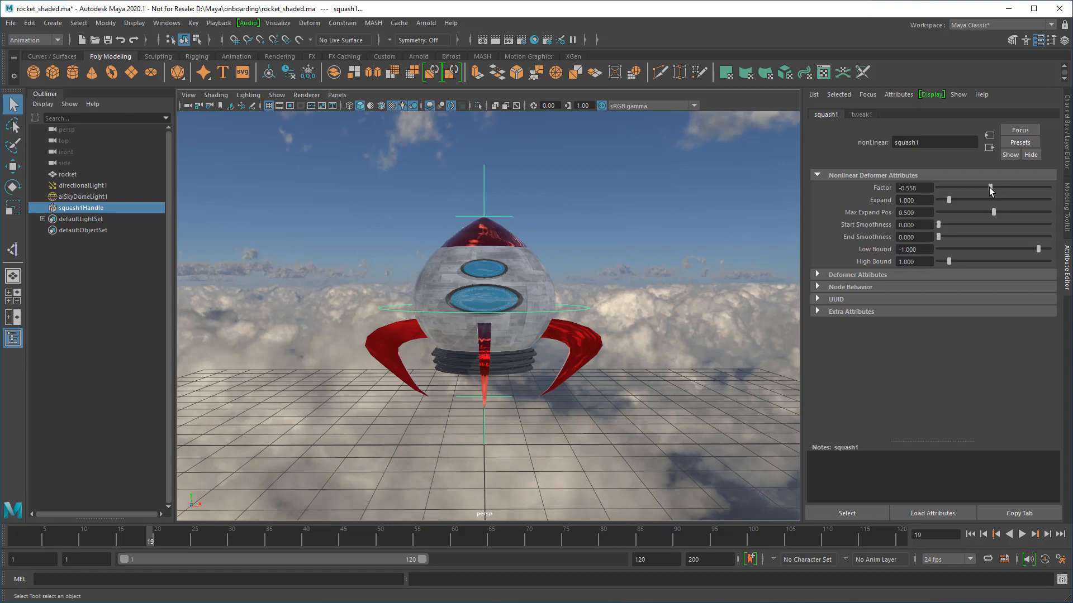
Move the squash handle down to the rocket's base and scale it vertically to about 6.47, reaching the original nose height.
{"action": "left_click", "coordinate": [485, 251]}
{"action": "key", "text": "w"}
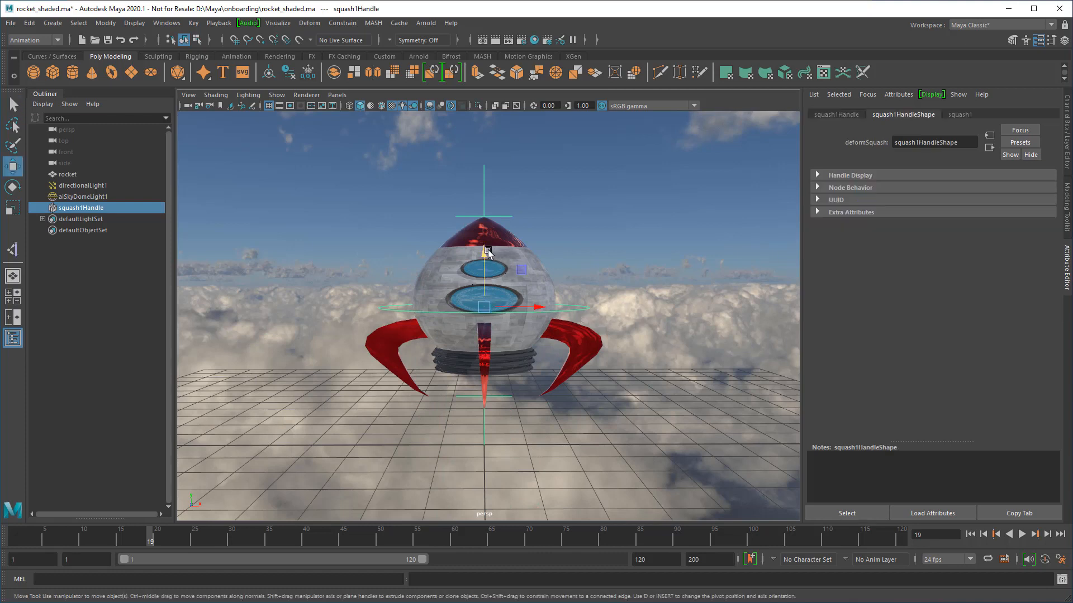
{"action": "left_click_drag", "start_coordinate": [488, 253], "coordinate": [495, 336]}
{"action": "key", "text": "r"}
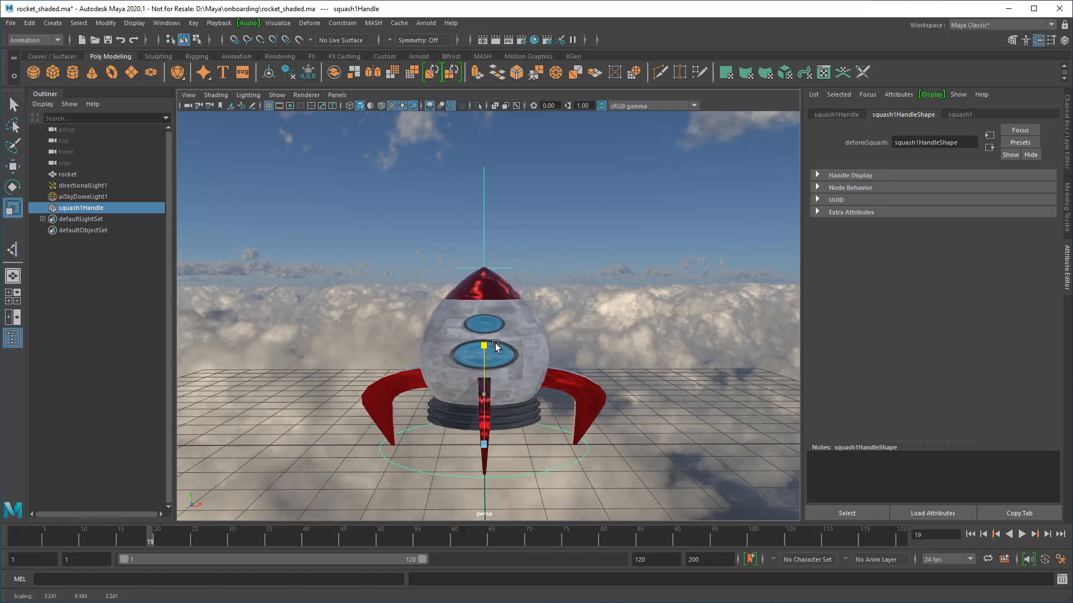
Test a stronger squash on the rocket with a Factor of about -1.168.
{"action": "left_click", "coordinate": [959, 115]}
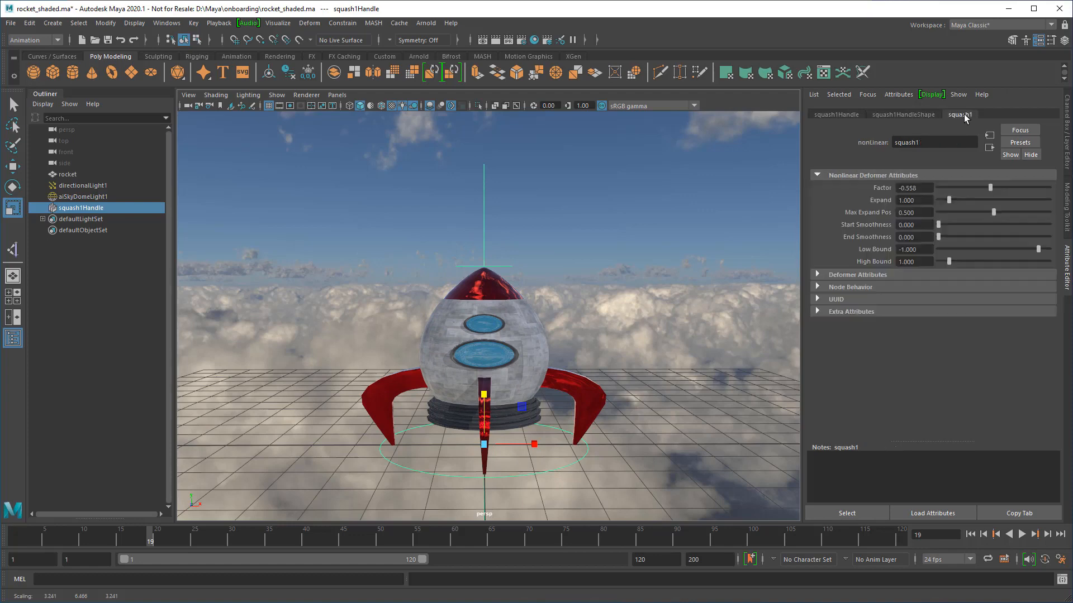
{"action": "key", "text": "q"}
{"action": "mouse_move", "coordinate": [988, 187]}
{"action": "left_mouse_down"}
{"action": "mouse_move", "coordinate": [1000, 187]}
{"action": "mouse_move", "coordinate": [987, 189]}
{"action": "left_mouse_up"}
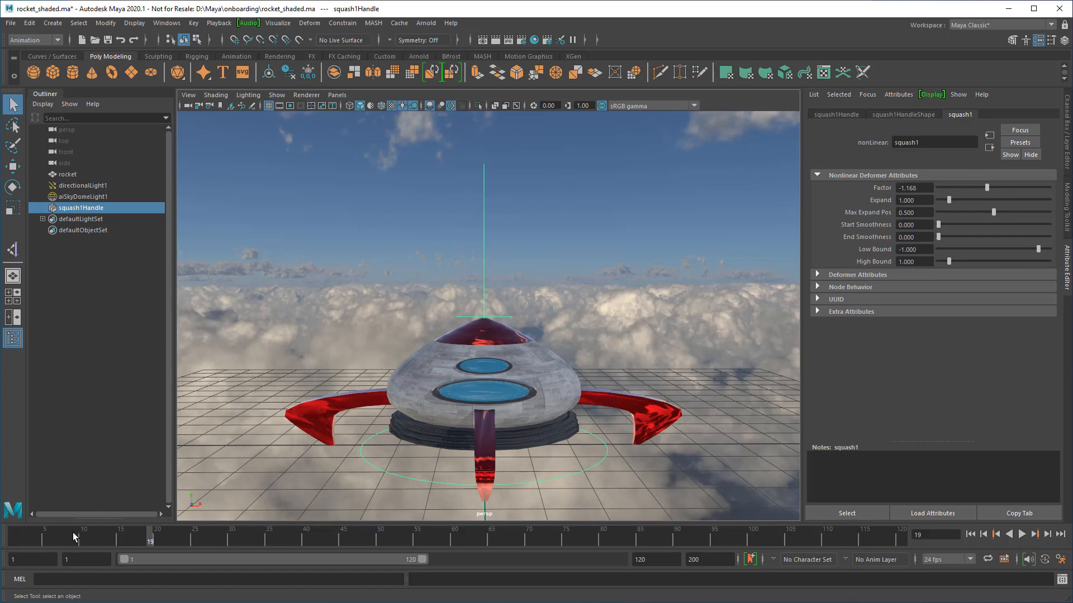
Set the squash Factor to 0 and key it on frame 1.
{"action": "left_click_drag", "start_coordinate": [66, 536], "coordinate": [3, 539]}
{"action": "double_click", "coordinate": [900, 188]}
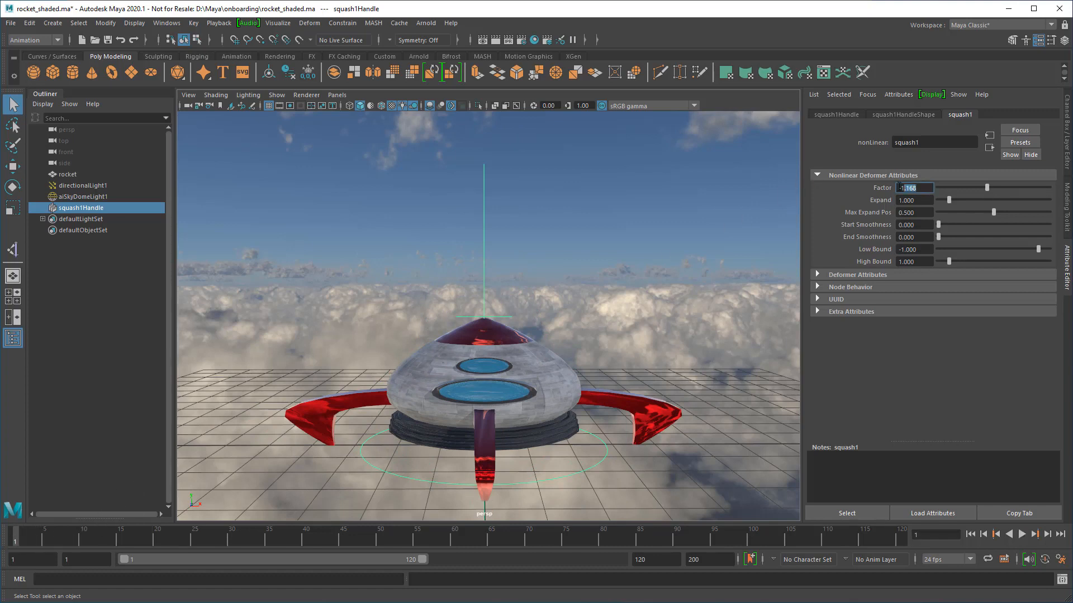
{"action": "type", "text": "0"}
{"action": "key", "text": "Return"}
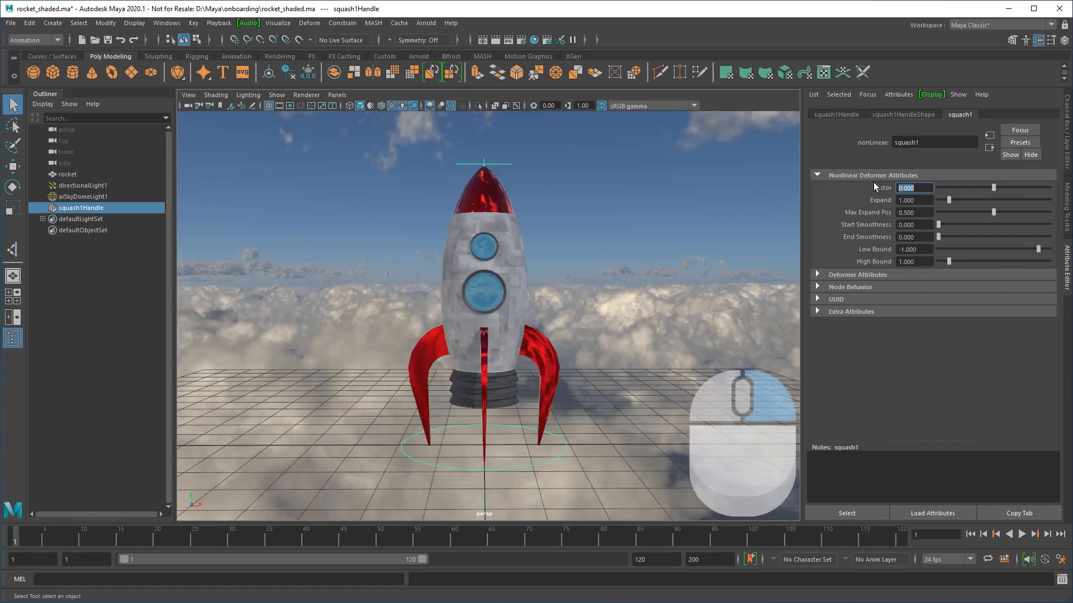
{"action": "right_click_drag", "start_coordinate": [883, 189], "coordinate": [899, 208]}
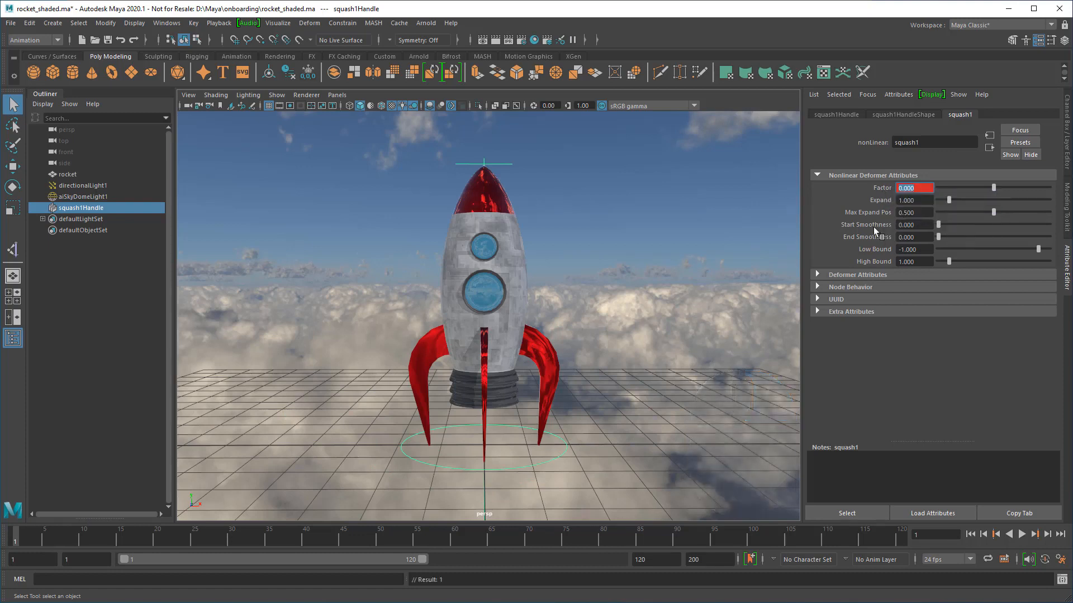
Set the squash Factor to about -0.558 and key it on frame 10.
{"action": "left_click", "coordinate": [83, 541]}
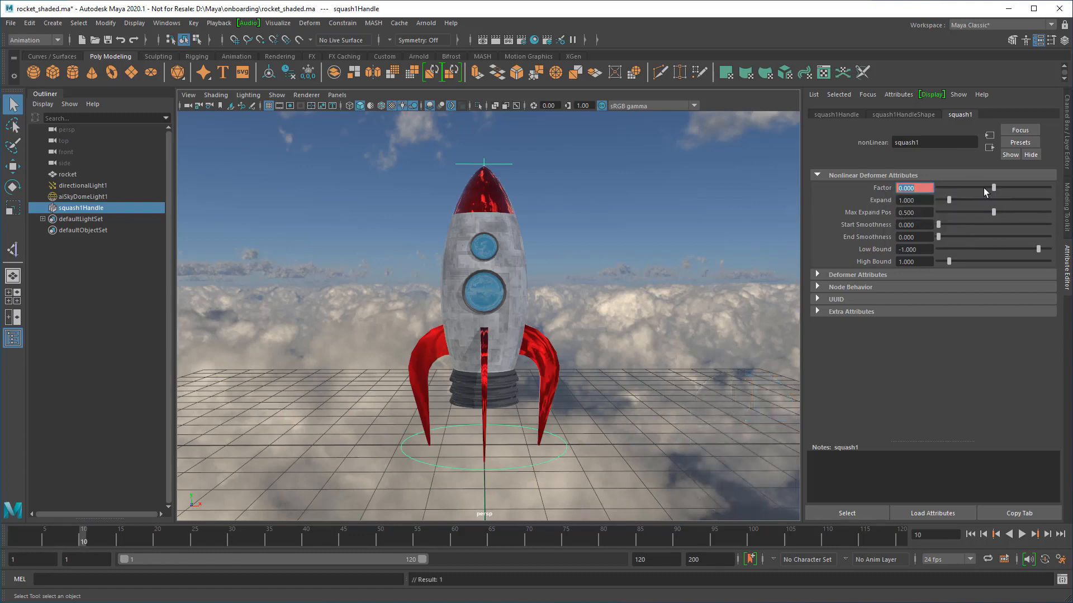
{"action": "left_click_drag", "start_coordinate": [993, 188], "coordinate": [989, 190]}
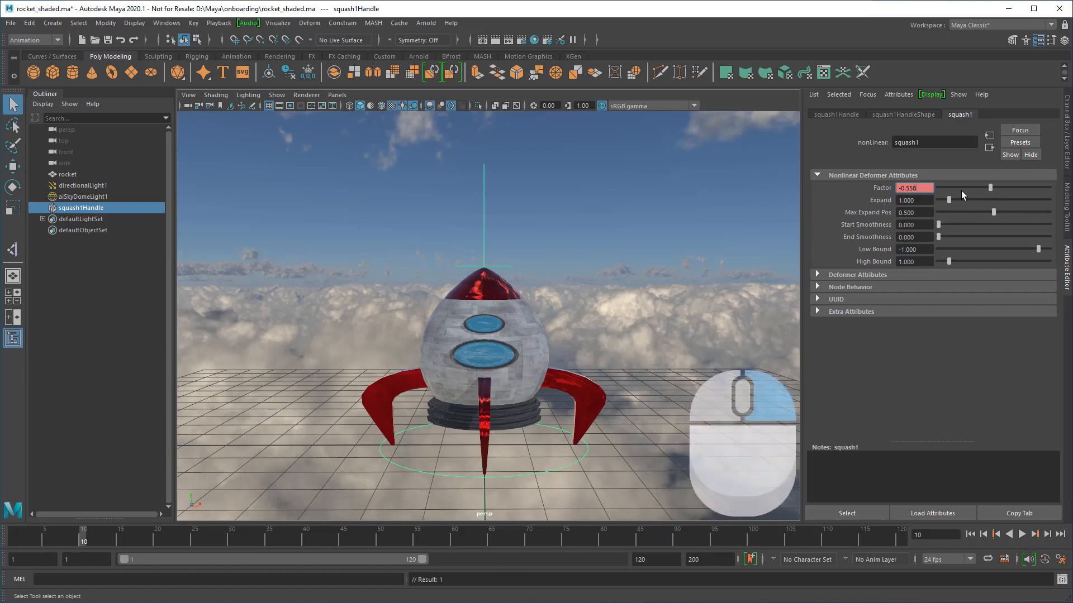
{"action": "right_click_drag", "start_coordinate": [887, 189], "coordinate": [902, 207]}
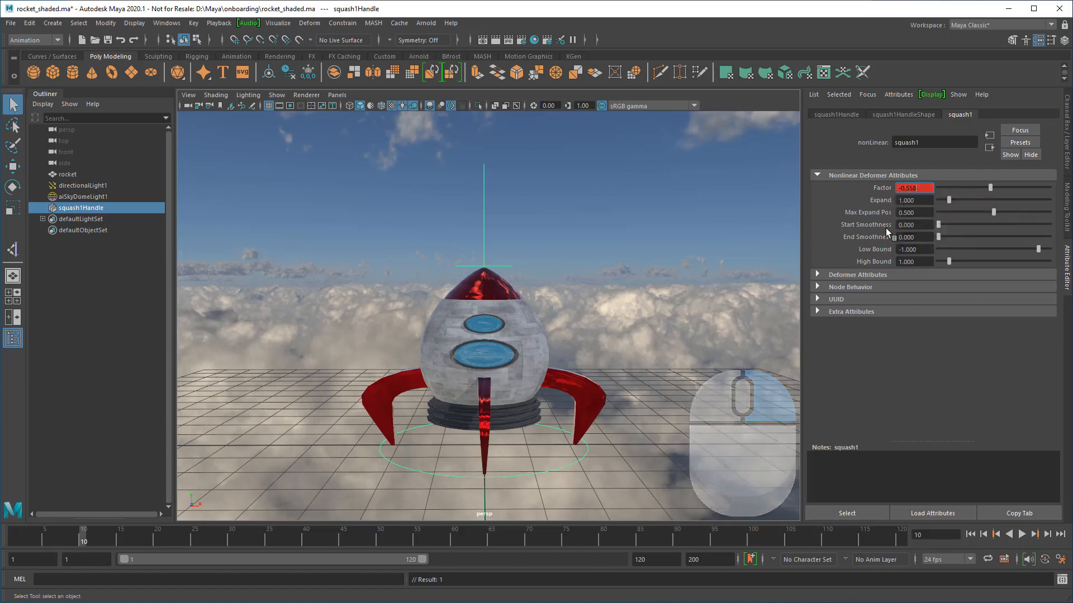
Set the squash Factor to 0 and key it on frame 27.
{"action": "left_click_drag", "start_coordinate": [95, 538], "coordinate": [208, 550]}
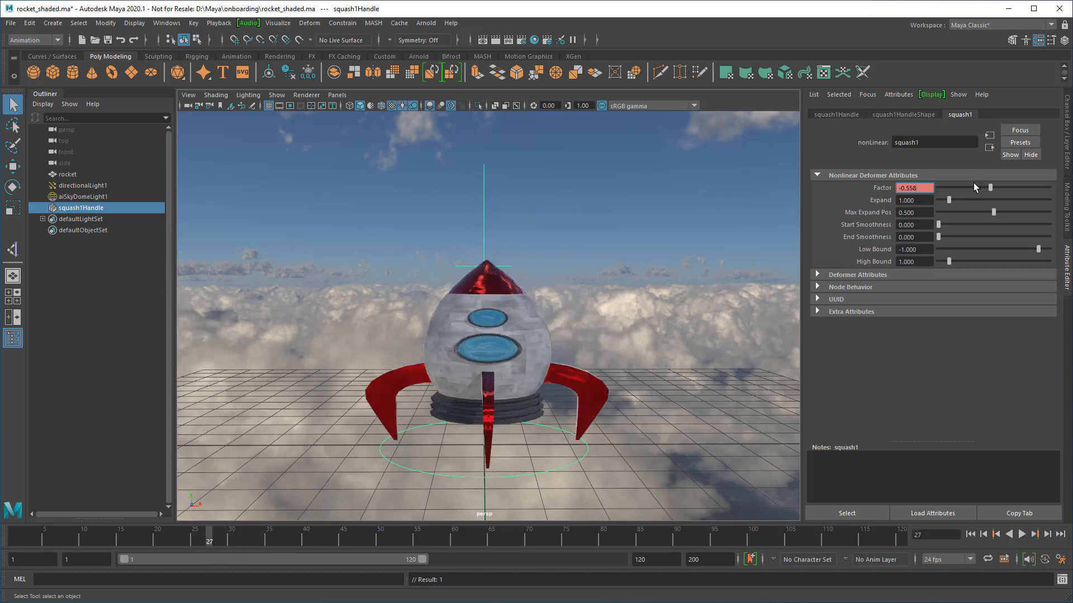
{"action": "left_click_drag", "start_coordinate": [923, 188], "coordinate": [871, 191]}
{"action": "type", "text": "0"}
{"action": "key", "text": "Return"}
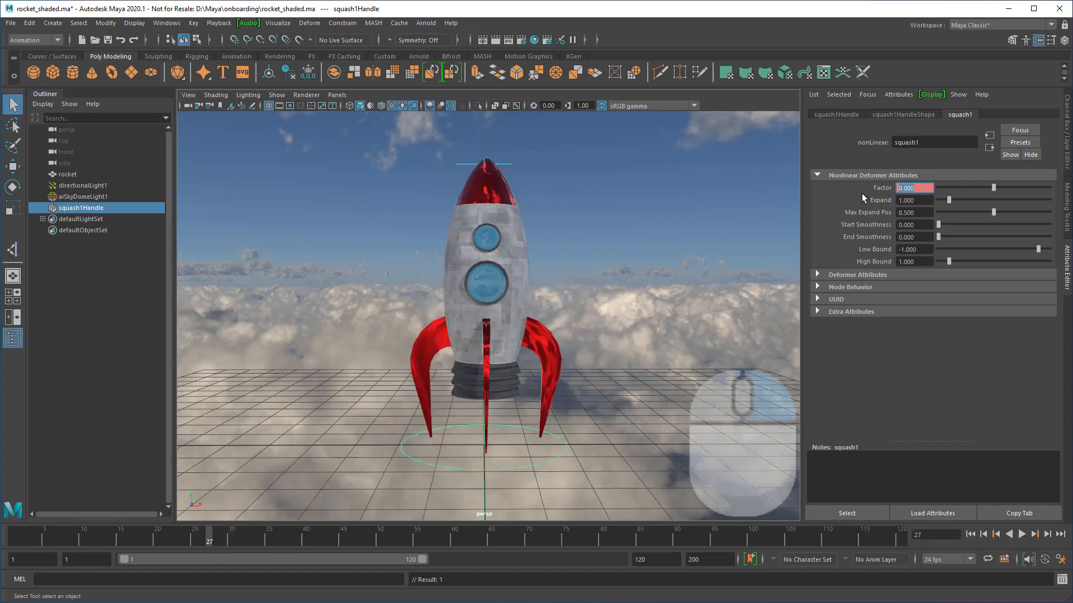
{"action": "right_click_drag", "start_coordinate": [884, 192], "coordinate": [898, 206]}
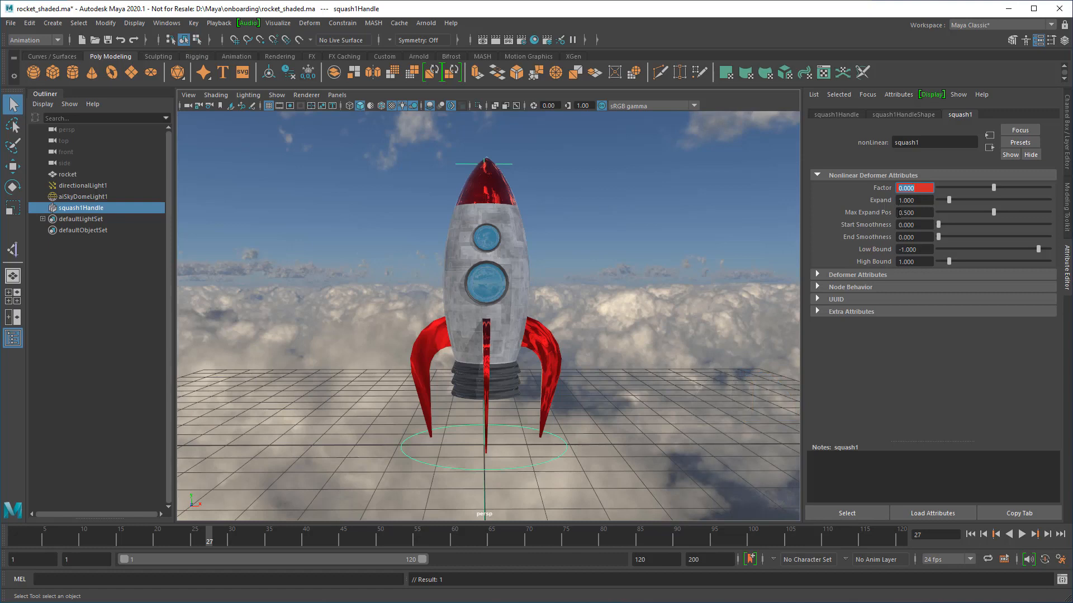
Select the squash1 deformer node and play back the launch to check the keyed squash.
{"action": "left_click", "coordinate": [865, 515]}
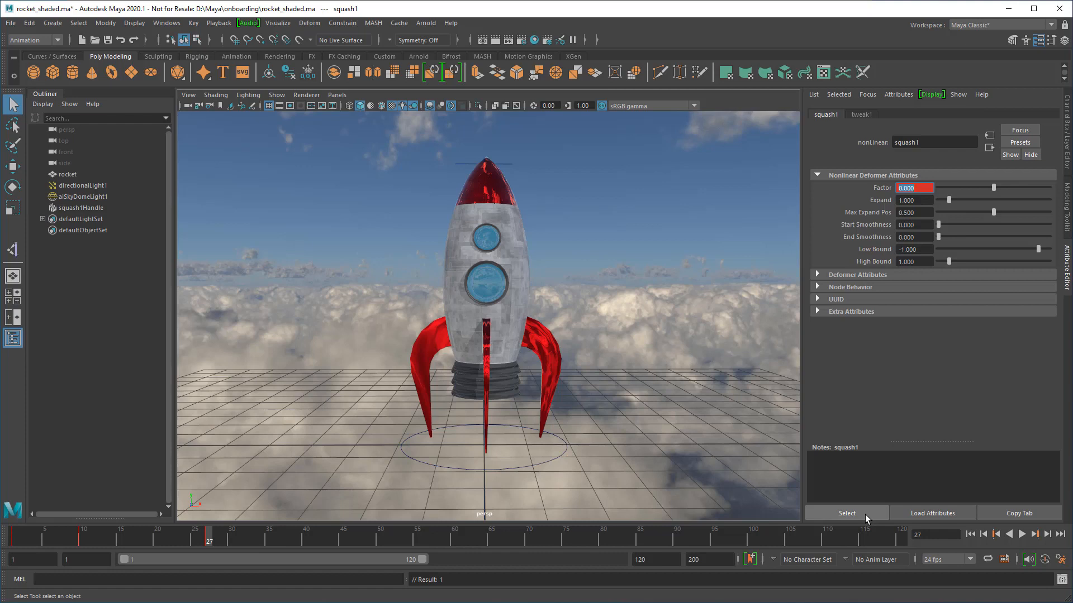
{"action": "key", "text": "alt+v"}
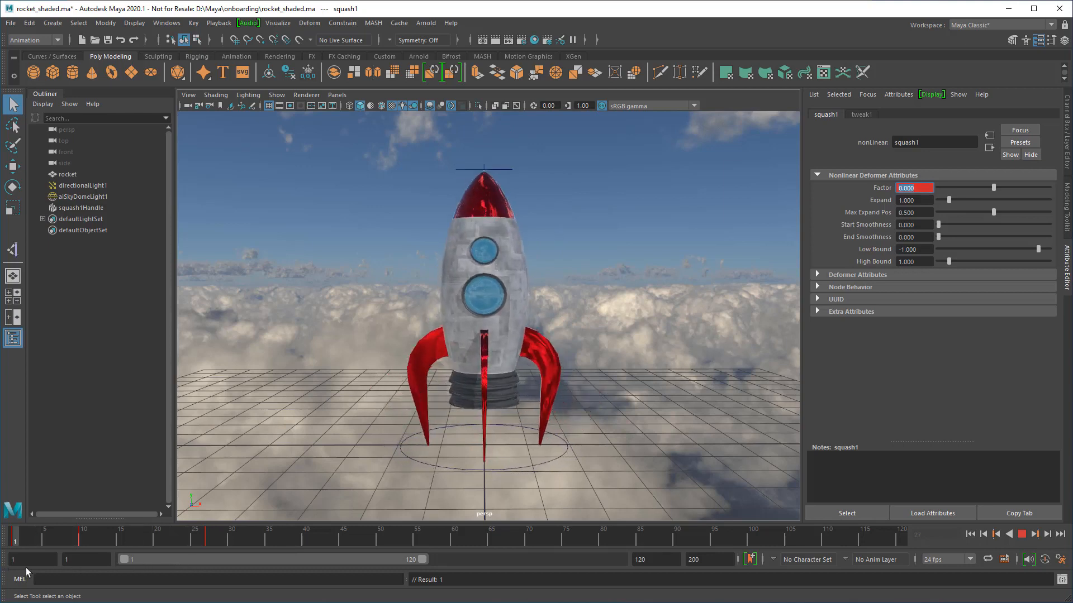
{"action": "key", "text": "alt+v"}
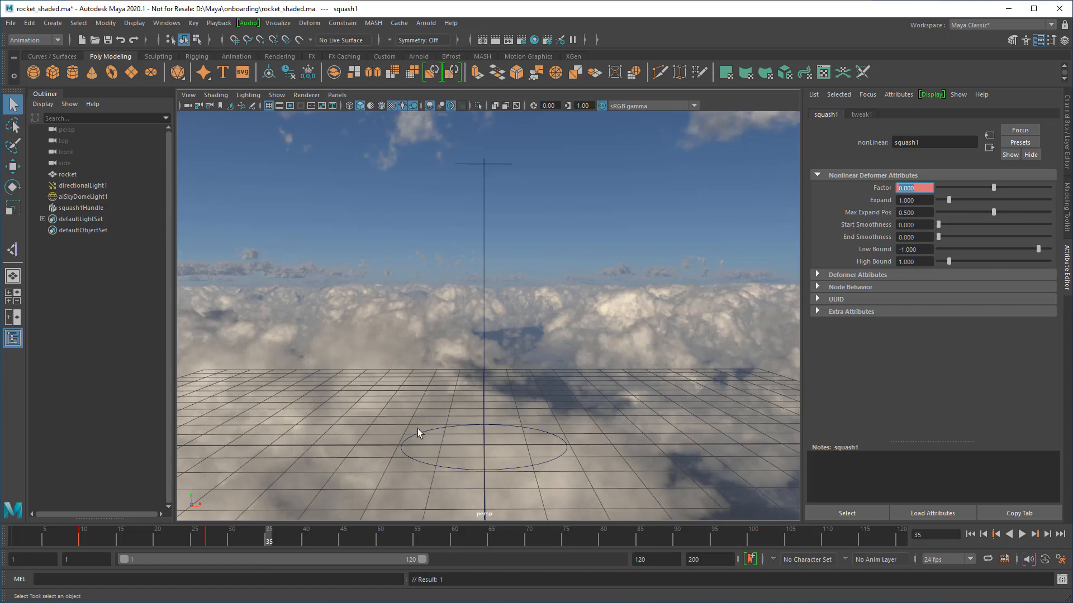
Return to frame 1 and parent squash1Handle under the rocket.
{"action": "left_click", "coordinate": [485, 329]}
{"action": "left_click", "coordinate": [970, 535]}
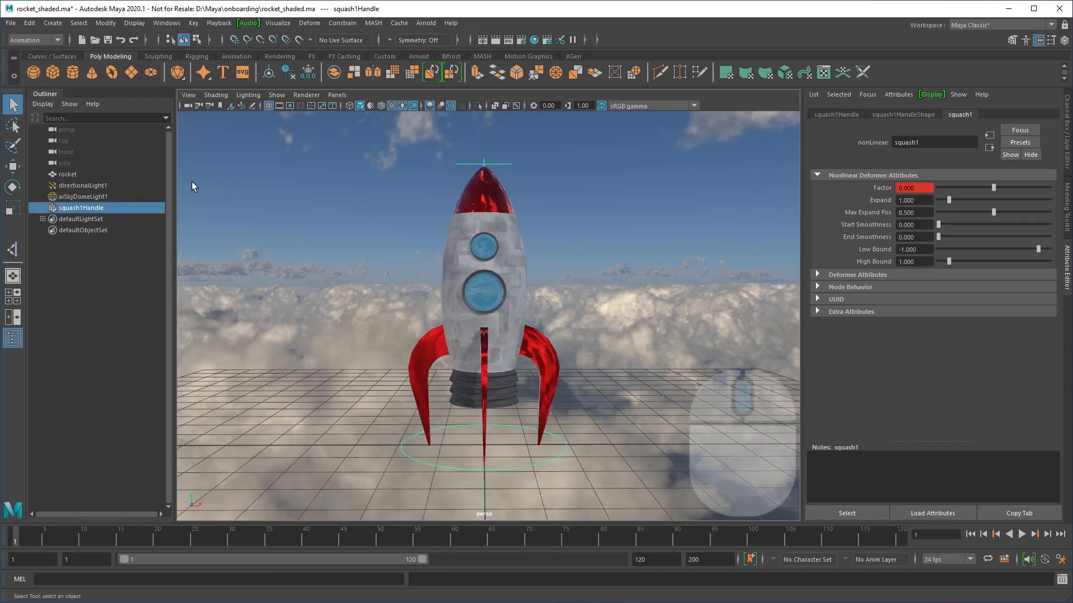
{"action": "middle_click_drag", "start_coordinate": [89, 208], "coordinate": [91, 175]}
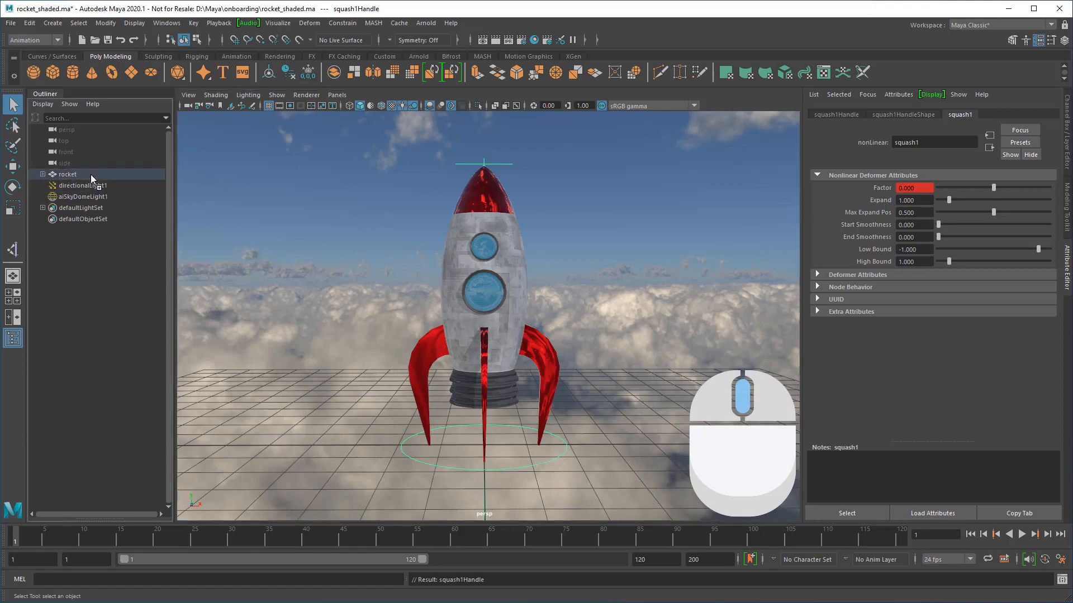
Play back the parented animation and re-key the squash Factor at 0.25 on frame 27.
{"action": "key", "text": "alt+v"}
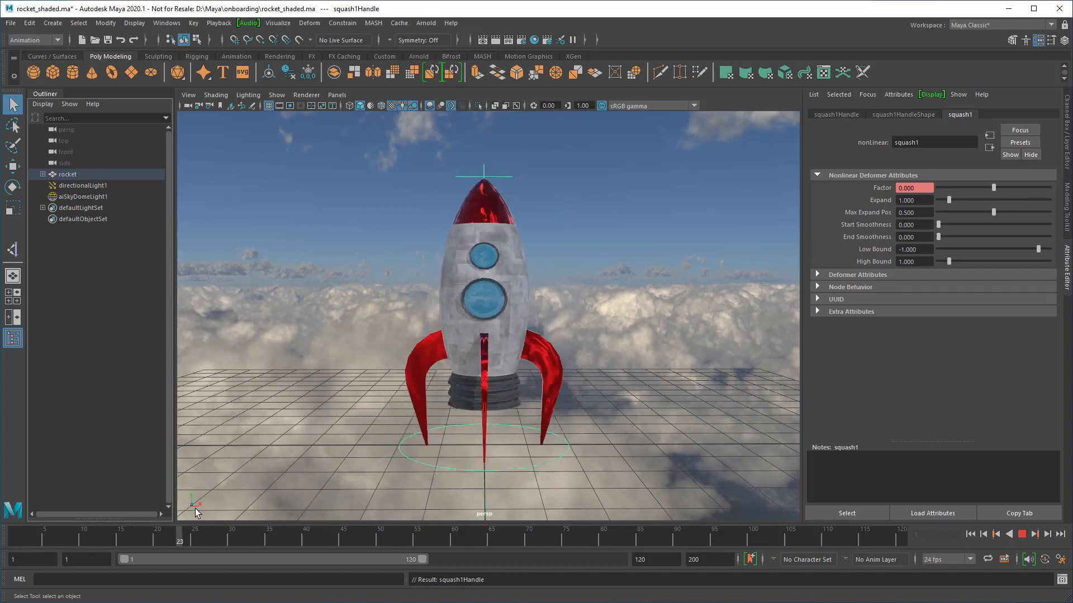
{"action": "left_click_drag", "start_coordinate": [288, 536], "coordinate": [207, 539]}
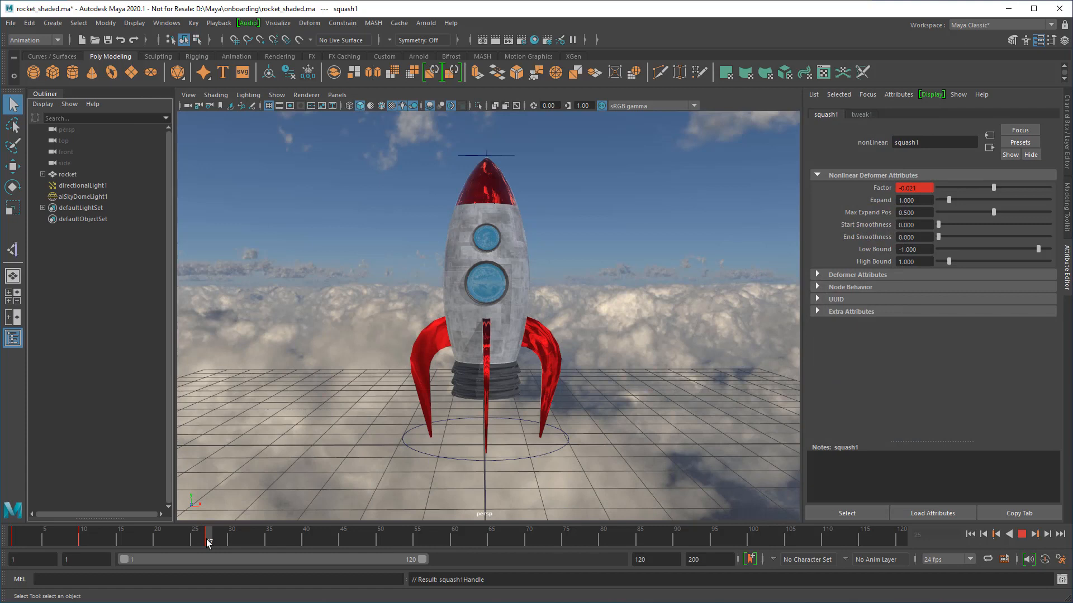
{"action": "left_click_drag", "start_coordinate": [206, 539], "coordinate": [206, 539]}
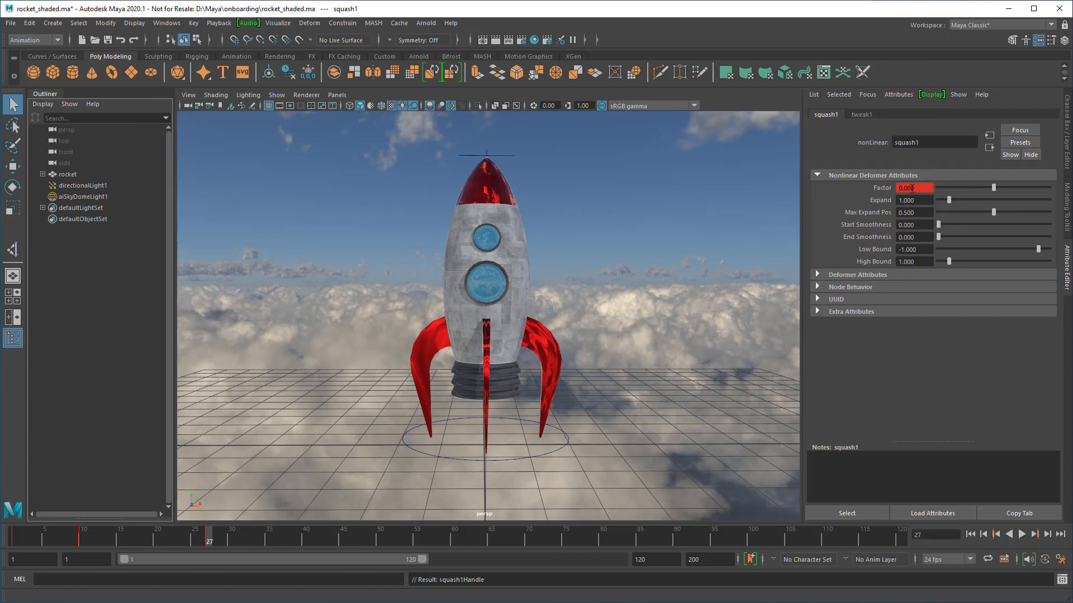
{"action": "left_click_drag", "start_coordinate": [915, 188], "coordinate": [882, 189]}
{"action": "type", "text": "0.25"}
{"action": "key", "text": "Return"}
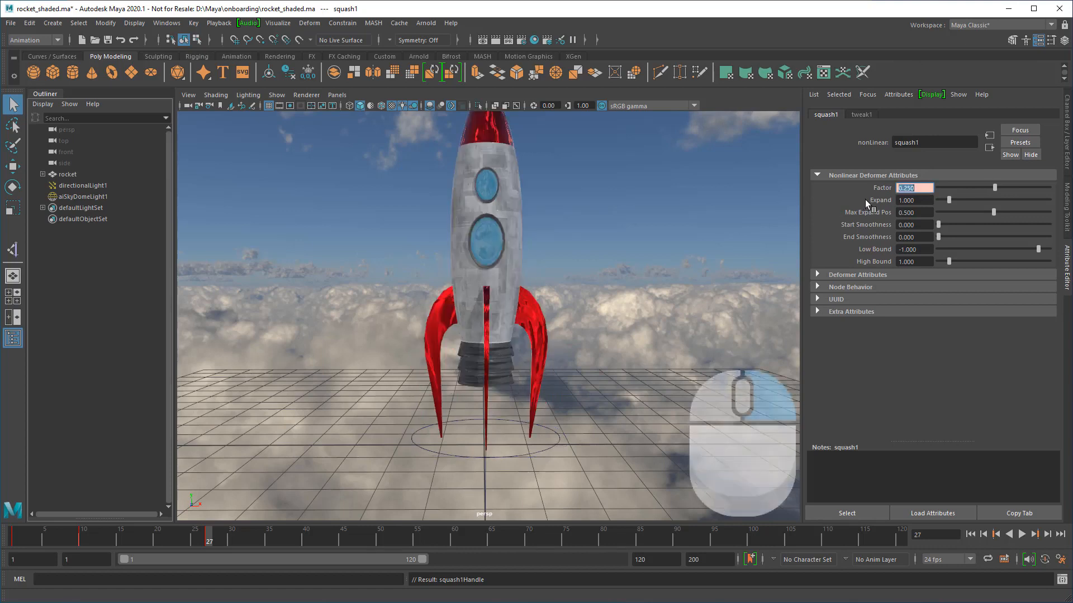
{"action": "right_click", "coordinate": [885, 190]}
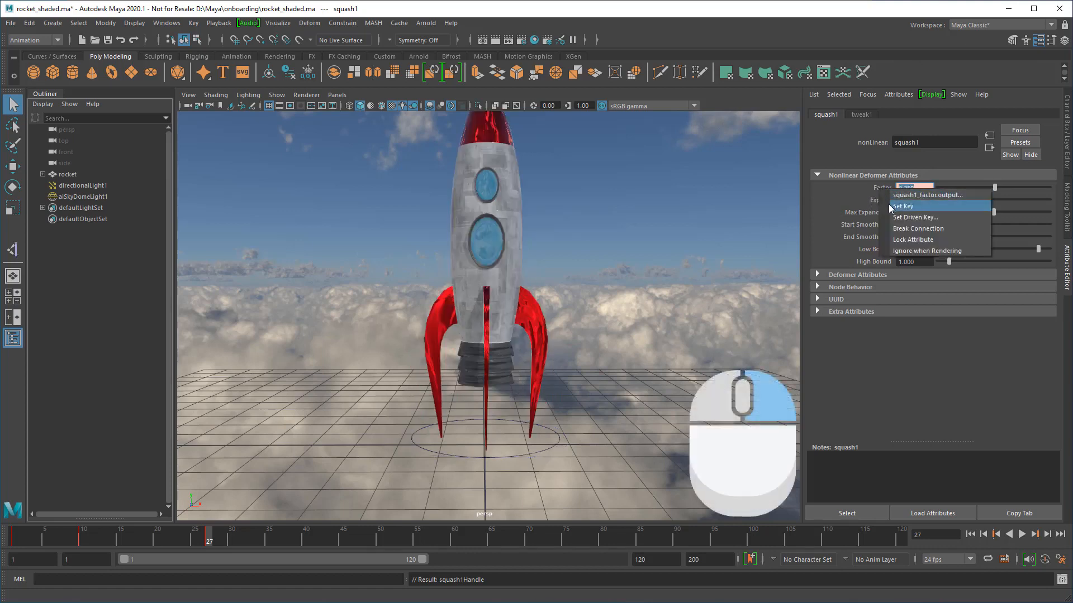
{"action": "left_click", "coordinate": [902, 207]}
Set the squash Factor to 0 and key it on frame 31, just after liftoff.
{"action": "key", "text": "alt+v"}
{"action": "left_click_drag", "start_coordinate": [229, 540], "coordinate": [236, 542]}
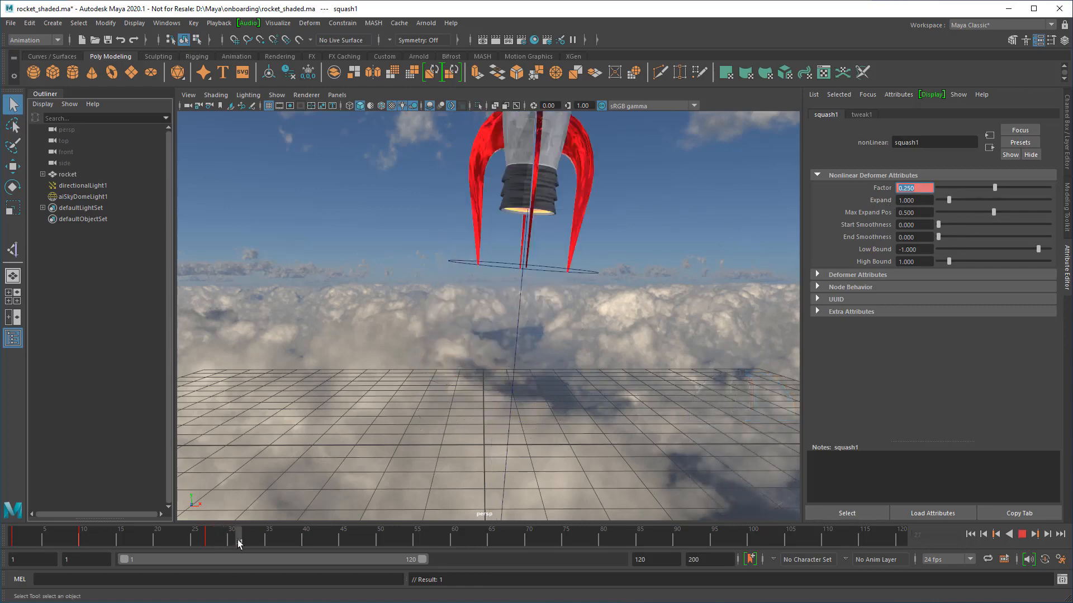
{"action": "scroll", "coordinate": [612, 295], "scroll_direction": "down", "scroll_amount": 4}
{"action": "middle_click_drag", "start_coordinate": [611, 294], "coordinate": [594, 355], "text": "alt"}
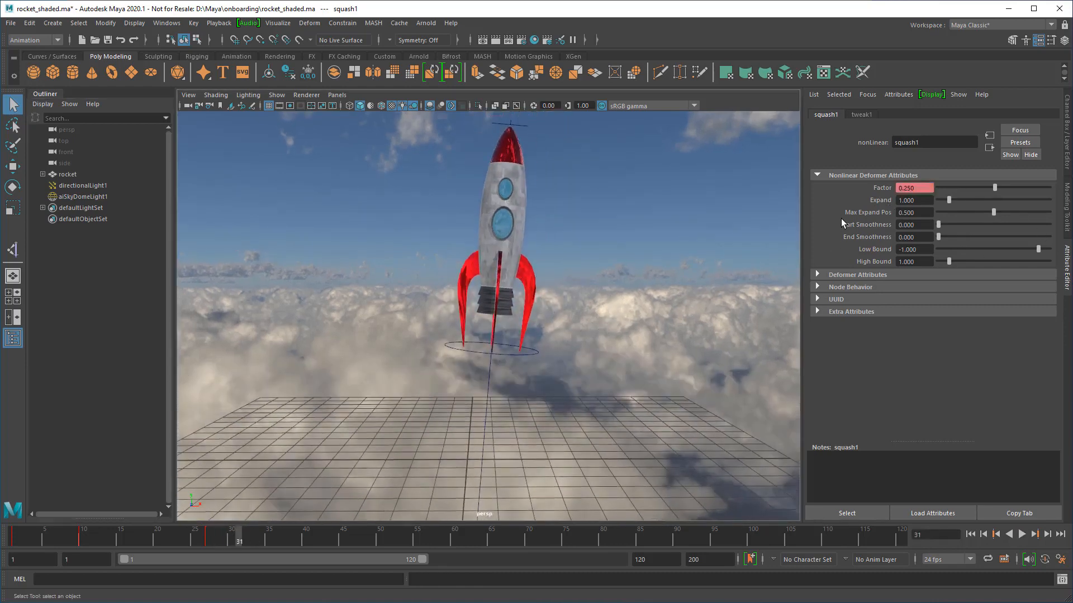
{"action": "double_click", "coordinate": [911, 188]}
{"action": "type", "text": "0"}
{"action": "key", "text": "Return"}
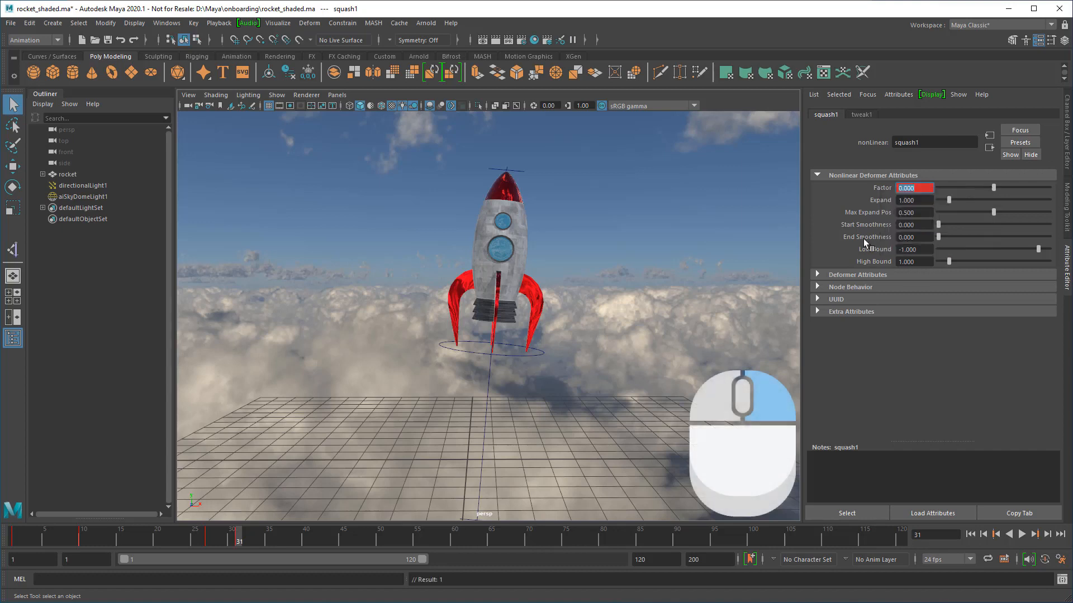
Play back the squash and stretch launch from frame 1 and return to the first frame.
{"action": "left_click", "coordinate": [222, 540]}
{"action": "mouse_move", "coordinate": [222, 540]}
{"action": "left_mouse_down"}
{"action": "mouse_move", "coordinate": [25, 539]}
{"action": "mouse_move", "coordinate": [296, 540]}
{"action": "mouse_move", "coordinate": [1, 559]}
{"action": "left_mouse_up"}
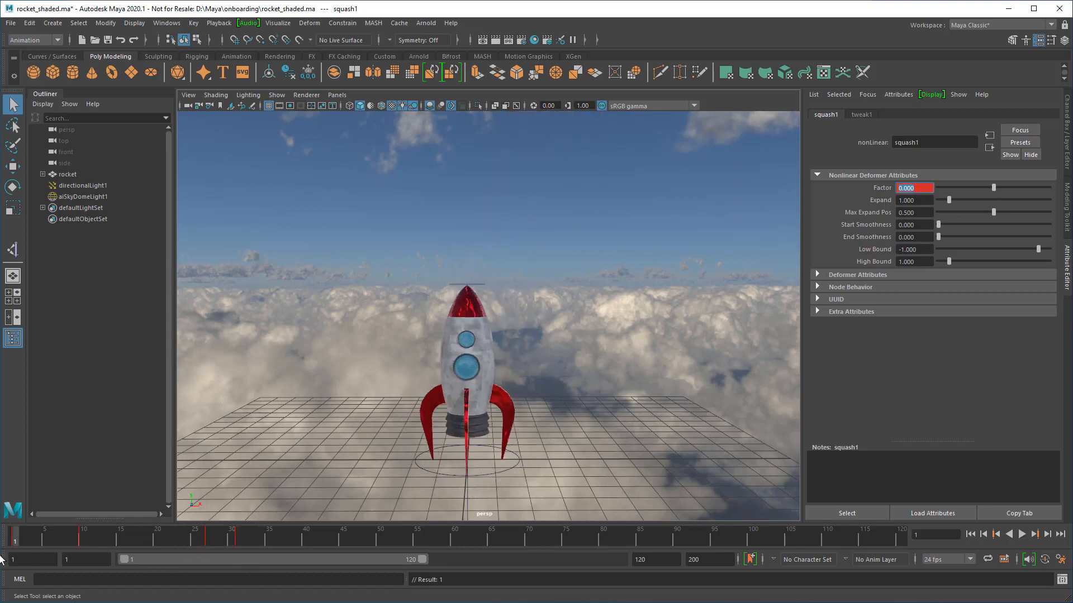
{"action": "left_click", "coordinate": [1022, 534]}
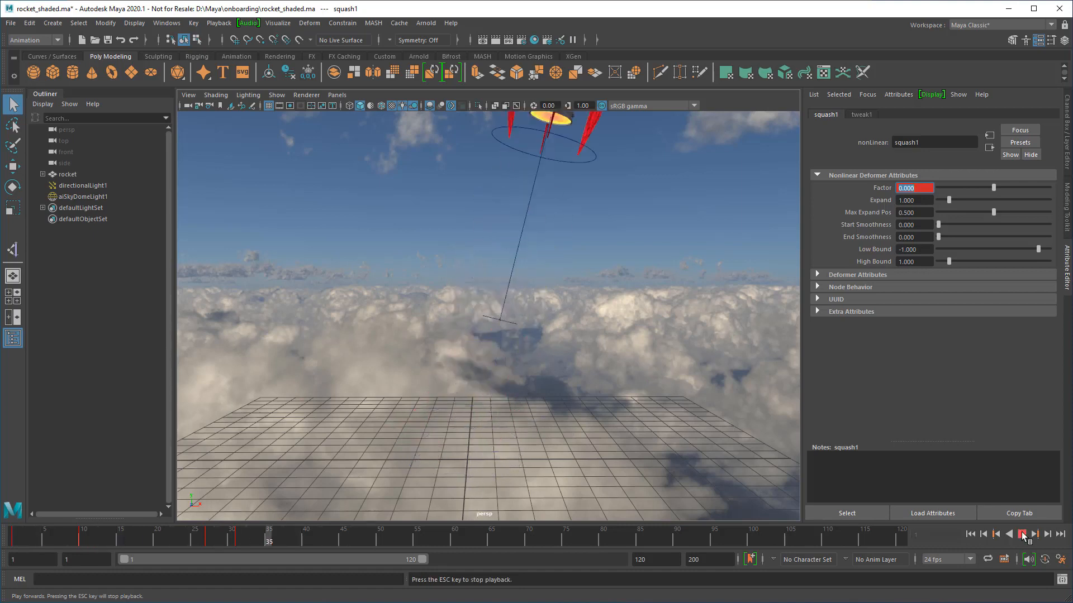
{"action": "left_click", "coordinate": [1022, 534]}
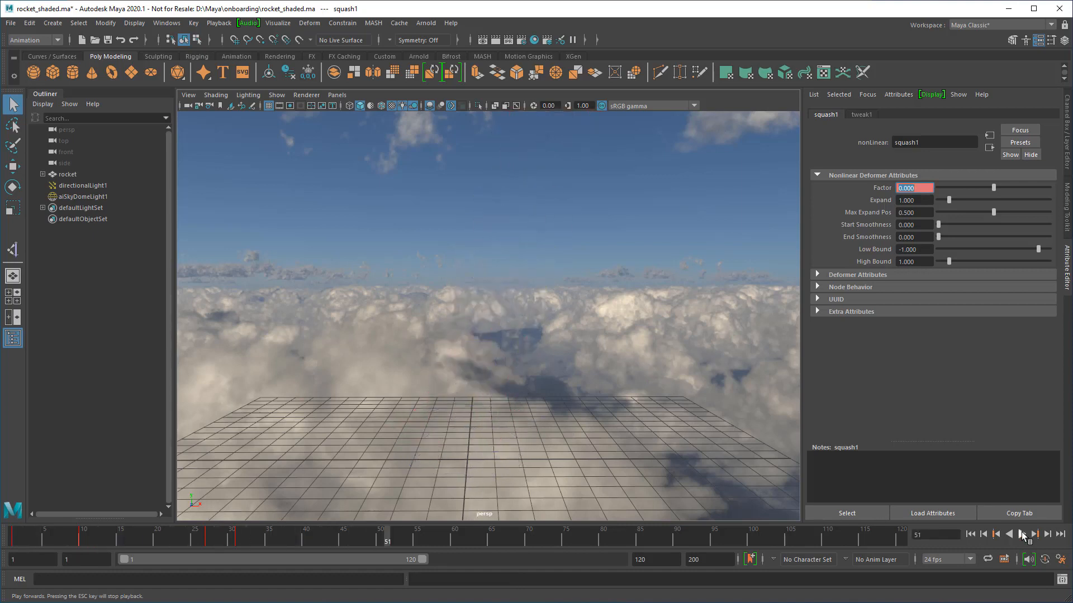
{"action": "left_click", "coordinate": [972, 534]}
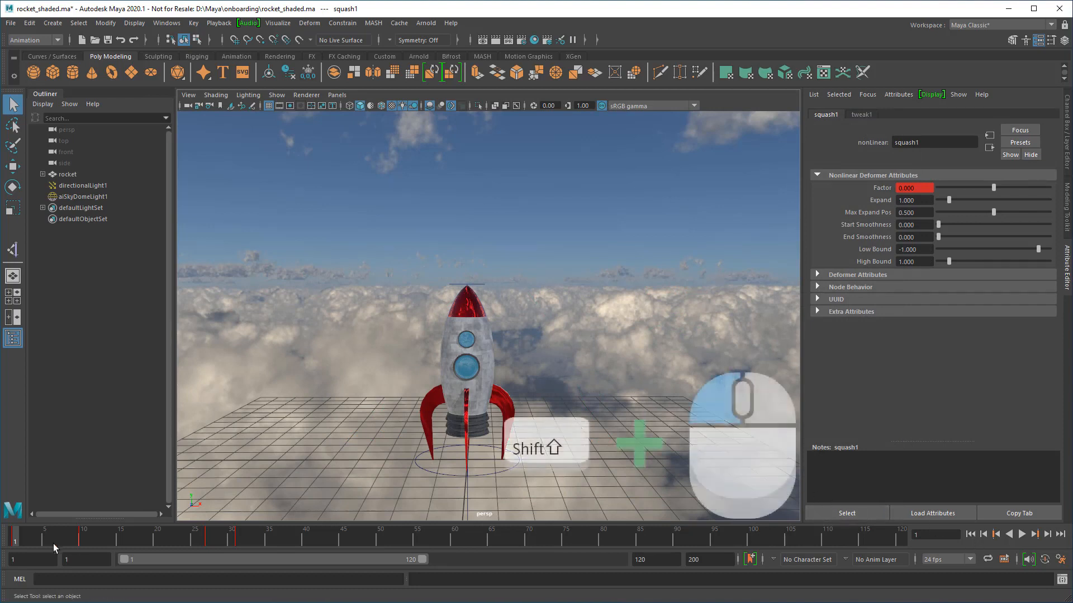
Retime the squash keys by moving the frame 10 key to frame 18 and shifting the last key earlier, previewing with playback.
{"action": "left_click", "coordinate": [82, 542], "text": "shift"}
{"action": "key", "text": "alt+v"}
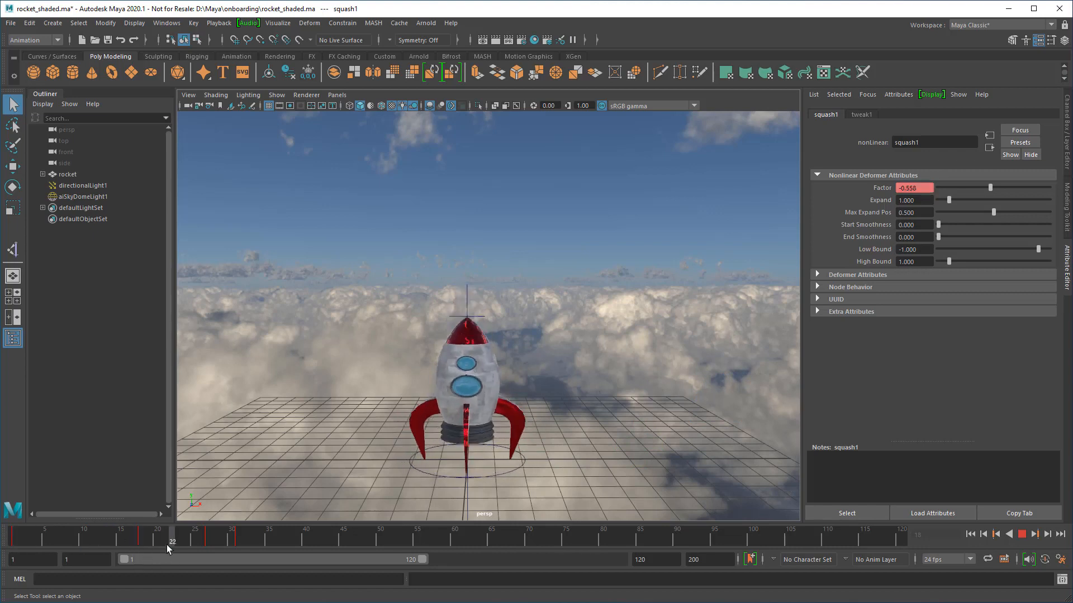
{"action": "left_click", "coordinate": [230, 541], "text": "shift"}
{"action": "left_click_drag", "start_coordinate": [238, 543], "coordinate": [199, 545]}
{"action": "left_click", "coordinate": [238, 543], "text": "shift"}
Select the rocket, retime its flight keys after liftoff, and play back the launch from frame 1.
{"action": "left_click", "coordinate": [487, 390]}
{"action": "key", "text": "alt+v"}
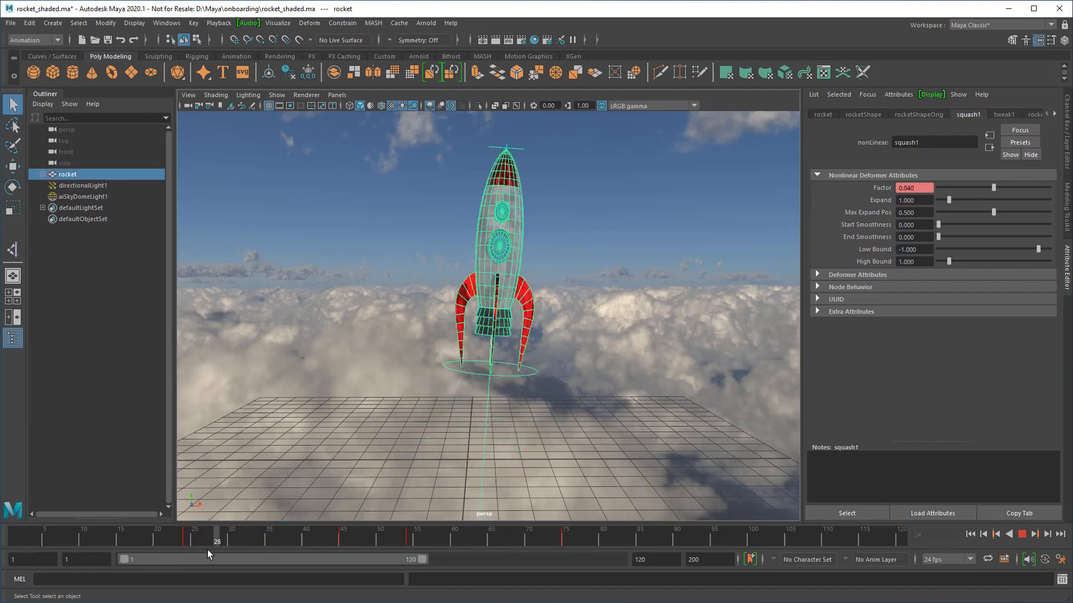
{"action": "left_click_drag", "start_coordinate": [314, 547], "coordinate": [343, 545]}
{"action": "scroll", "coordinate": [486, 347], "scroll_direction": "down", "scroll_amount": 5}
{"action": "middle_click_drag", "start_coordinate": [486, 347], "coordinate": [449, 377], "text": "alt"}
{"action": "left_click", "coordinate": [344, 541], "text": "shift"}
{"action": "left_click_drag", "start_coordinate": [344, 541], "coordinate": [355, 539]}
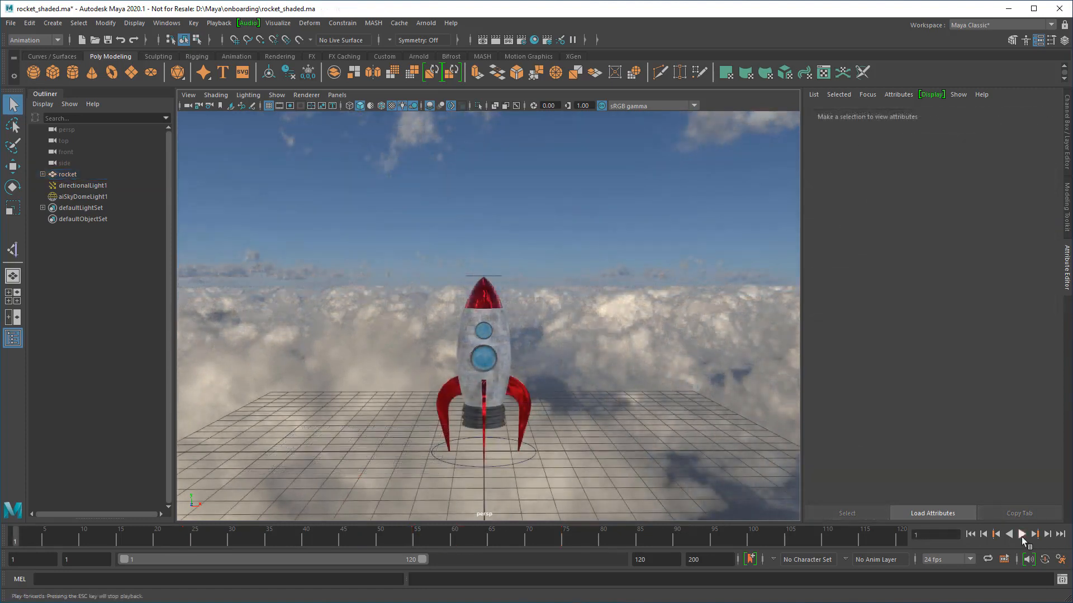
{"action": "left_click", "coordinate": [1022, 537]}
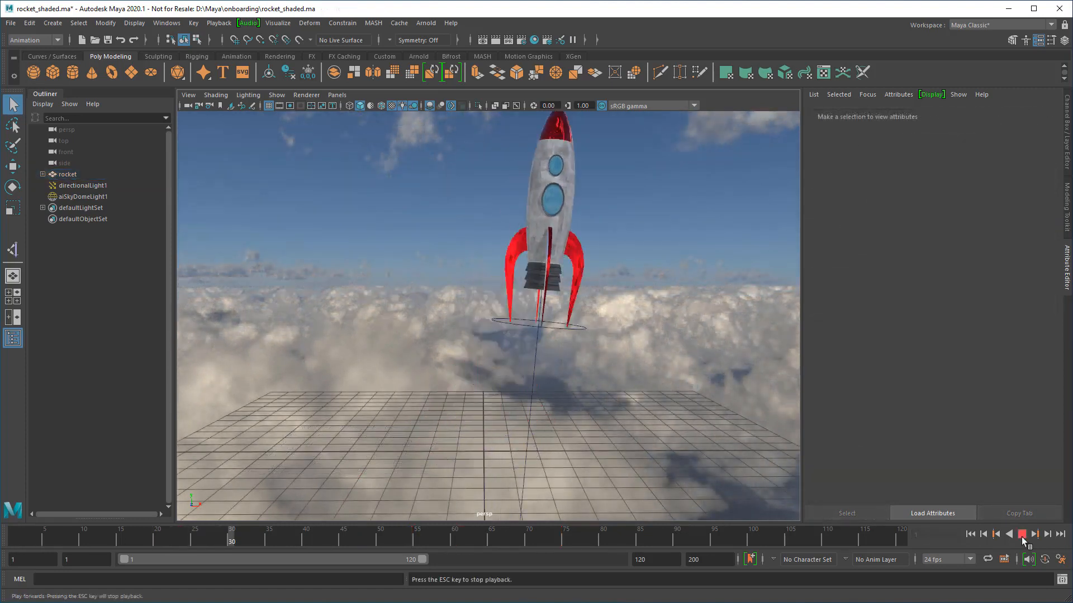
{"action": "left_click", "coordinate": [1021, 536]}
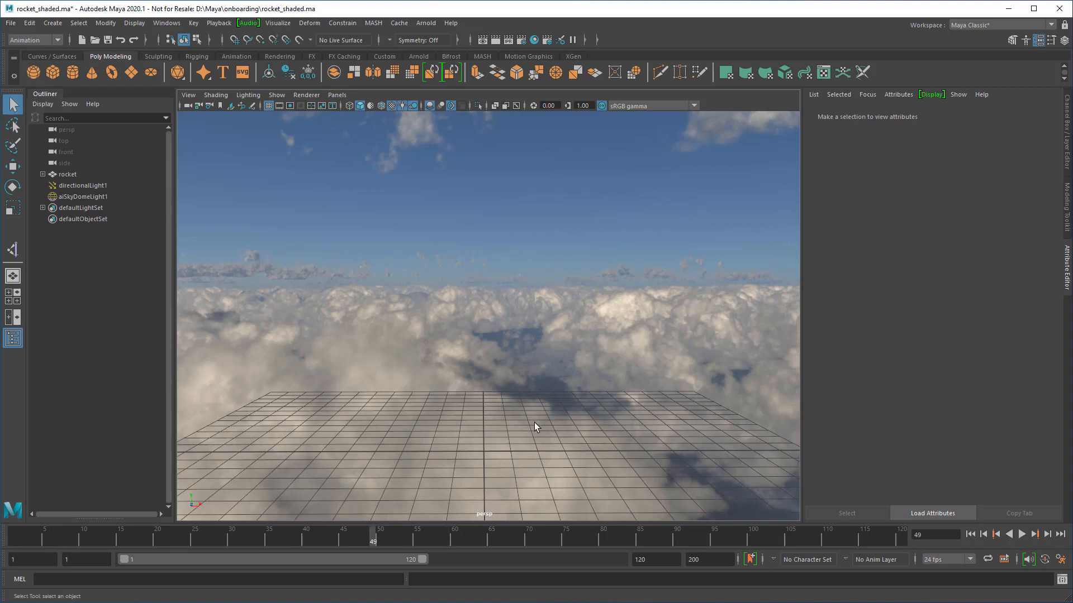
Create a polygon sphere and set its Translate X to 55 and Translate Y to 90.
{"action": "right_click_drag", "start_coordinate": [534, 423], "coordinate": [583, 303], "text": "alt"}
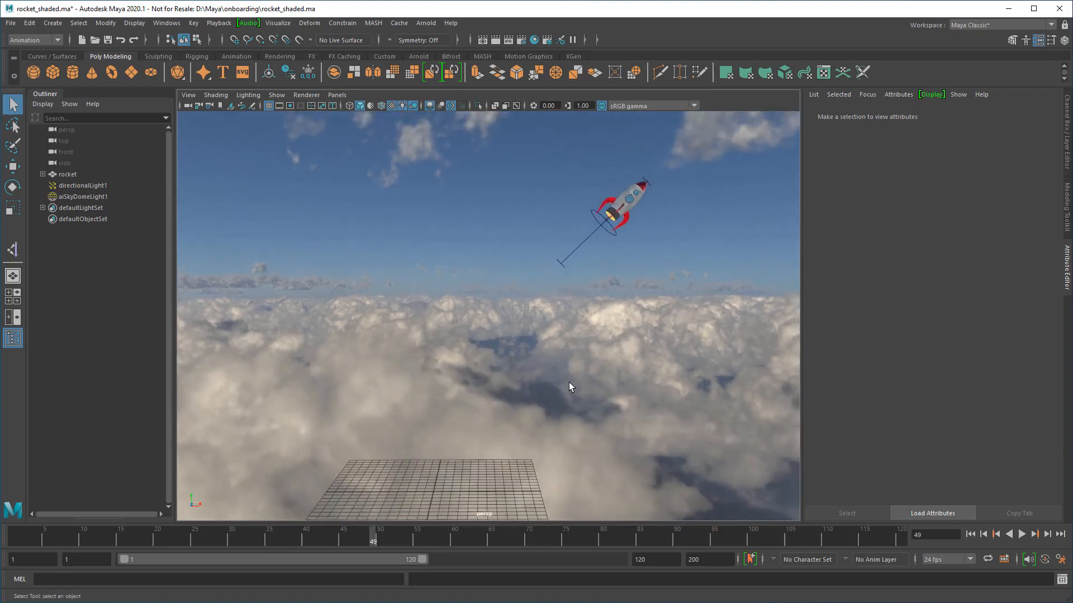
{"action": "right_click_drag", "start_coordinate": [571, 387], "coordinate": [550, 387], "text": "alt"}
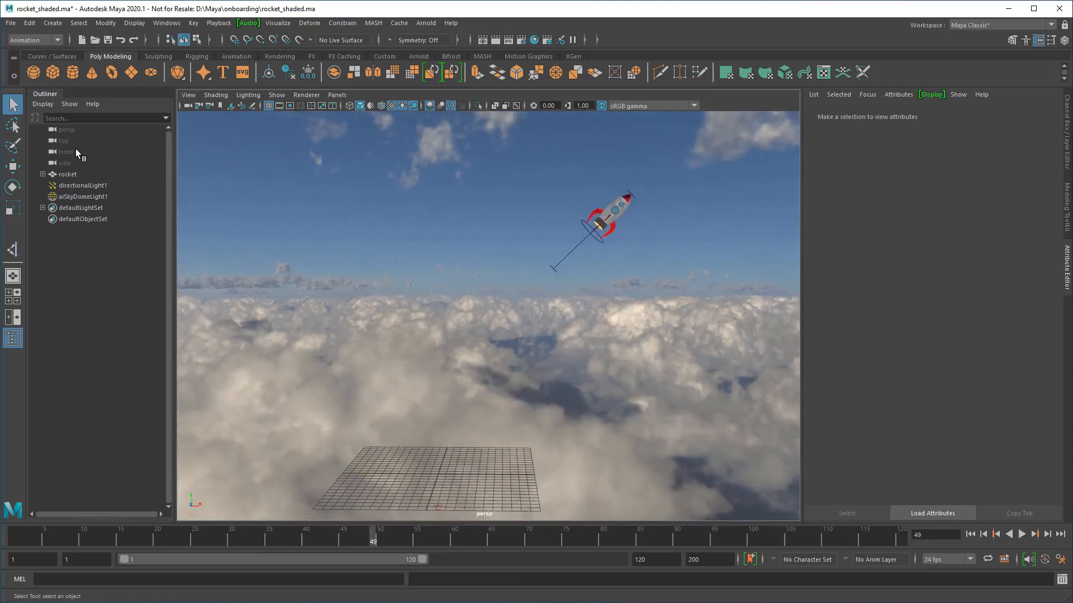
{"action": "left_click", "coordinate": [33, 72]}
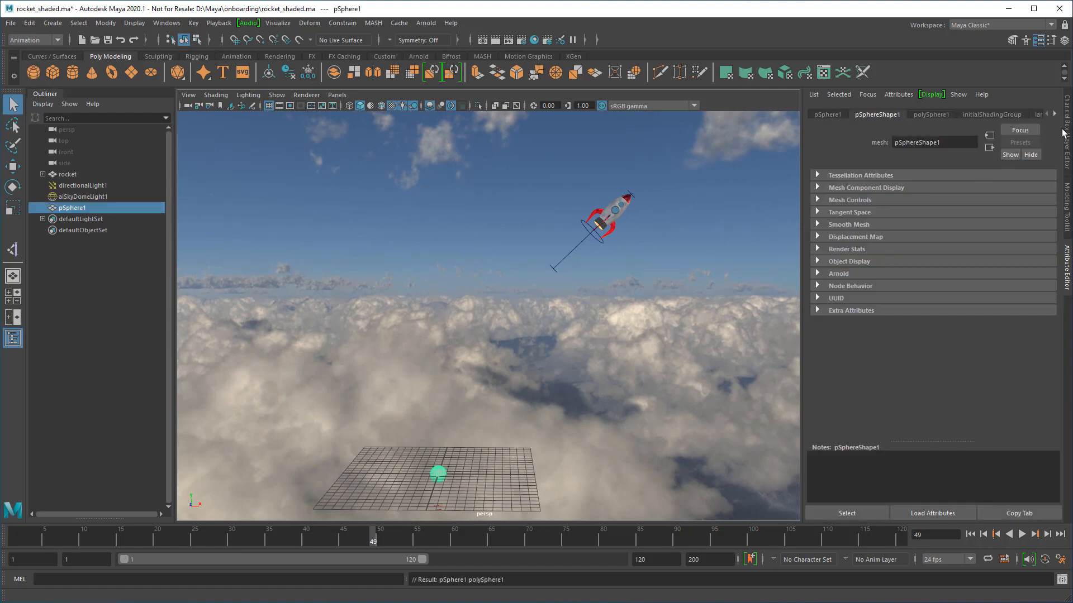
{"action": "left_click", "coordinate": [1063, 132]}
{"action": "left_click", "coordinate": [1039, 126]}
{"action": "type", "text": "55"}
{"action": "key", "text": "Tab"}
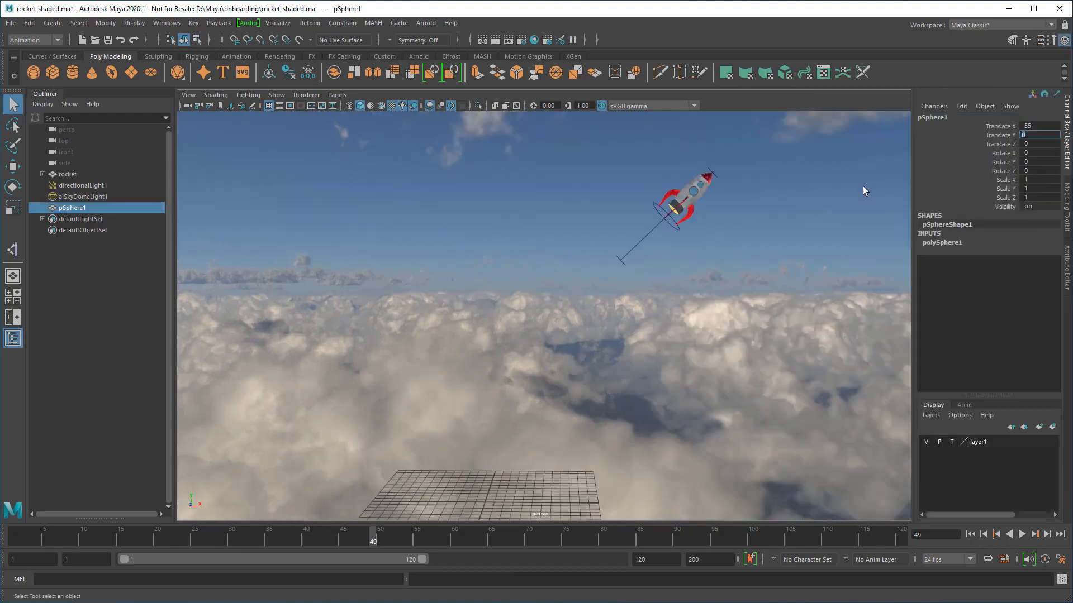
{"action": "type", "text": "90"}
{"action": "key", "text": "Tab"}
Scale the sphere to 11.5 on all three axes and frame it in the view.
{"action": "left_click_drag", "start_coordinate": [863, 186], "coordinate": [679, 364], "text": "alt"}
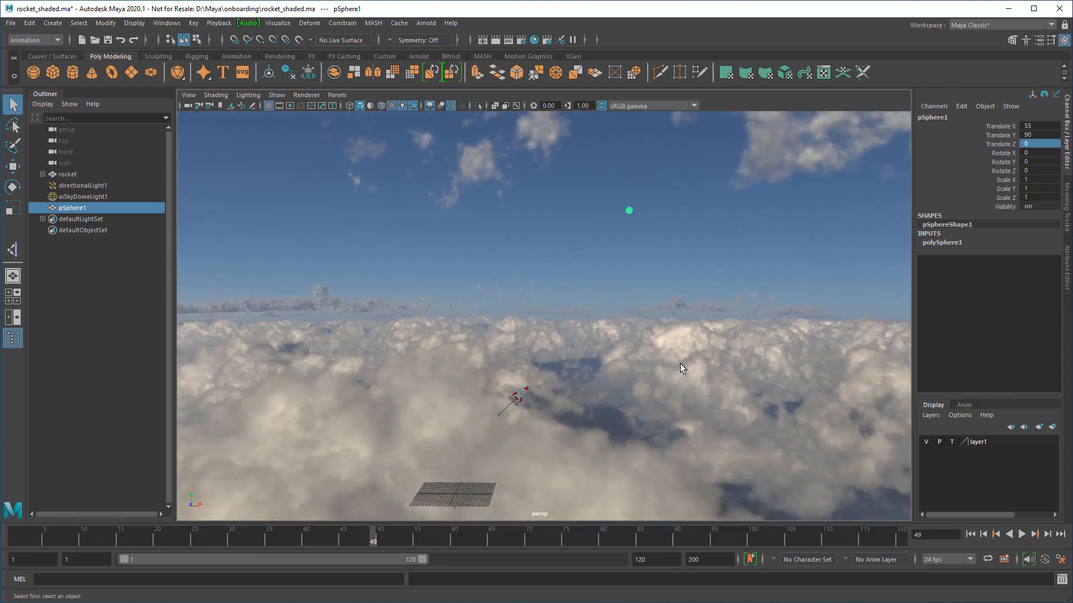
{"action": "left_click_drag", "start_coordinate": [1029, 180], "coordinate": [1037, 198]}
{"action": "type", "text": "11.5"}
{"action": "key", "text": "Return"}
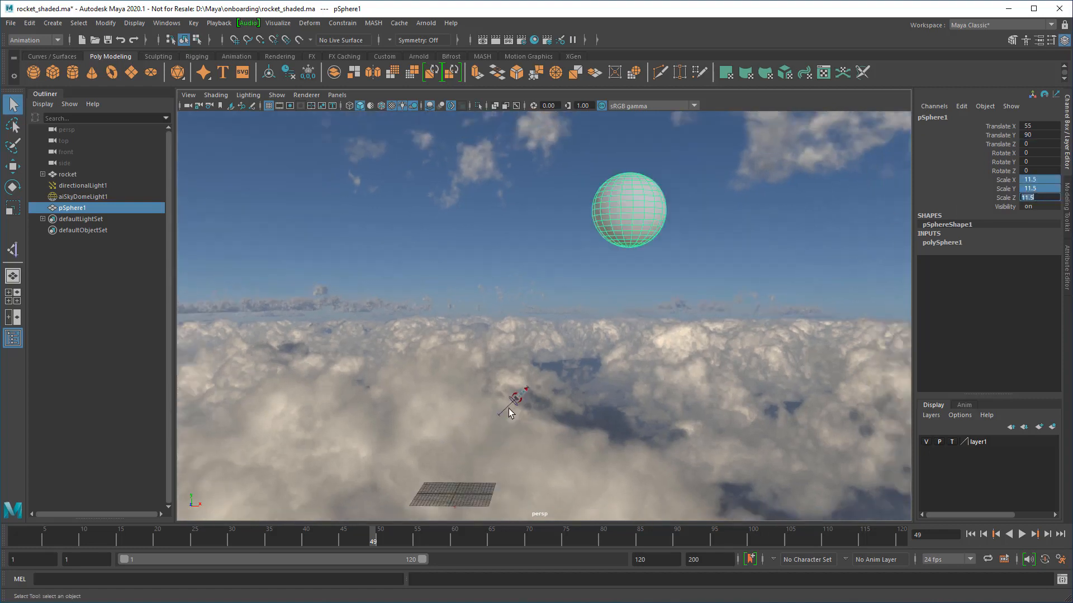
{"action": "key", "text": "f"}
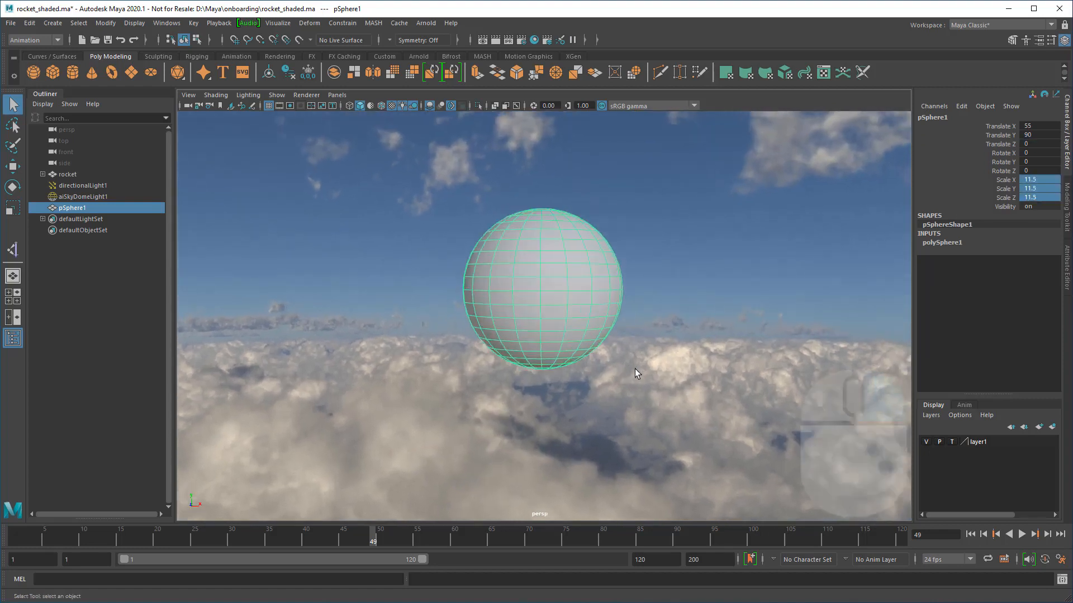
Assign a new Standard Surface material to the sphere.
{"action": "right_click", "coordinate": [554, 215]}
{"action": "right_click_drag", "start_coordinate": [554, 492], "coordinate": [555, 503]}
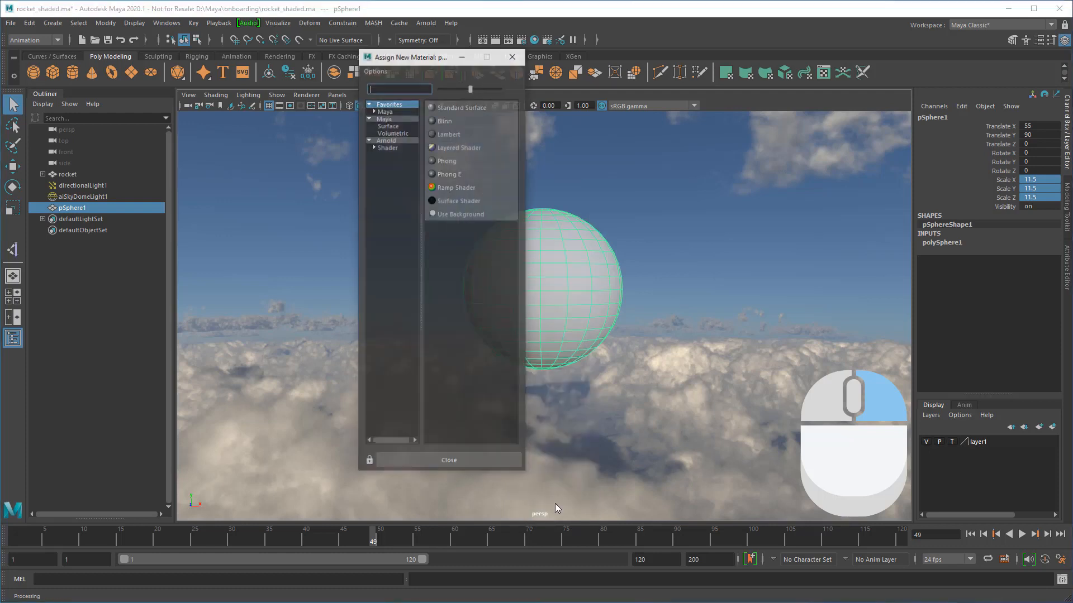
{"action": "left_click", "coordinate": [498, 106]}
Connect a File texture to the sphere material's base Color and load lroc_color_poles_2k.tif as its image.
{"action": "key", "text": "ctrl+a"}
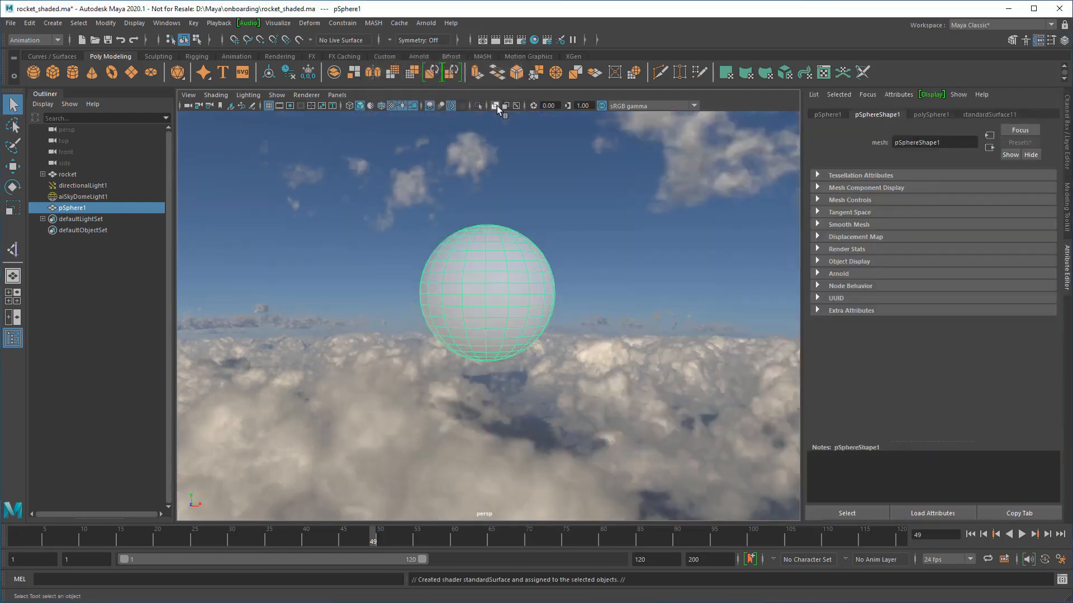
{"action": "left_click", "coordinate": [988, 115]}
{"action": "left_click", "coordinate": [1037, 253]}
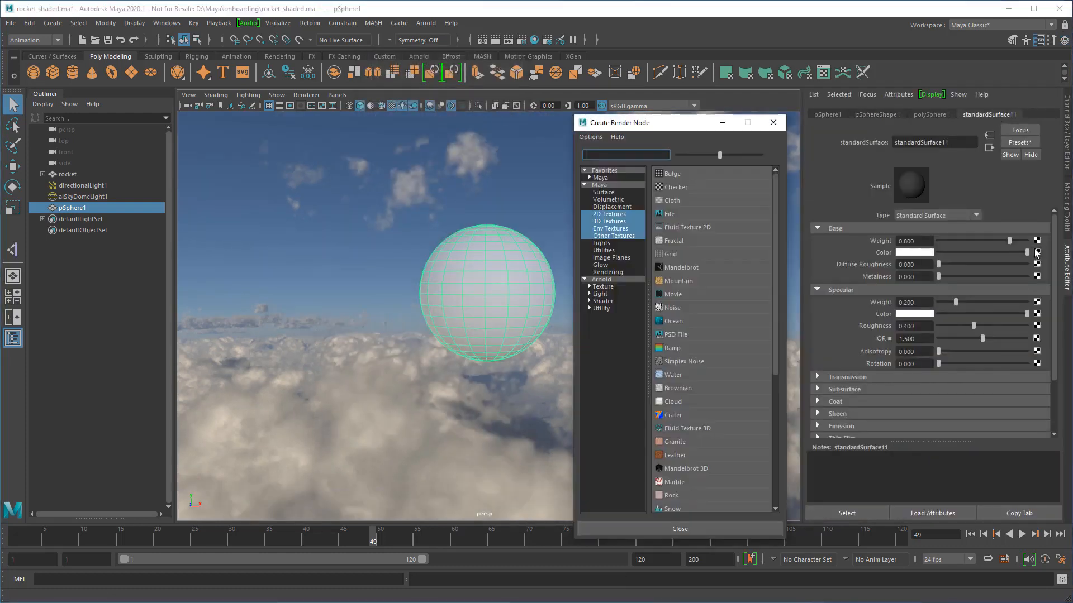
{"action": "left_click", "coordinate": [703, 214]}
{"action": "left_click", "coordinate": [1039, 266]}
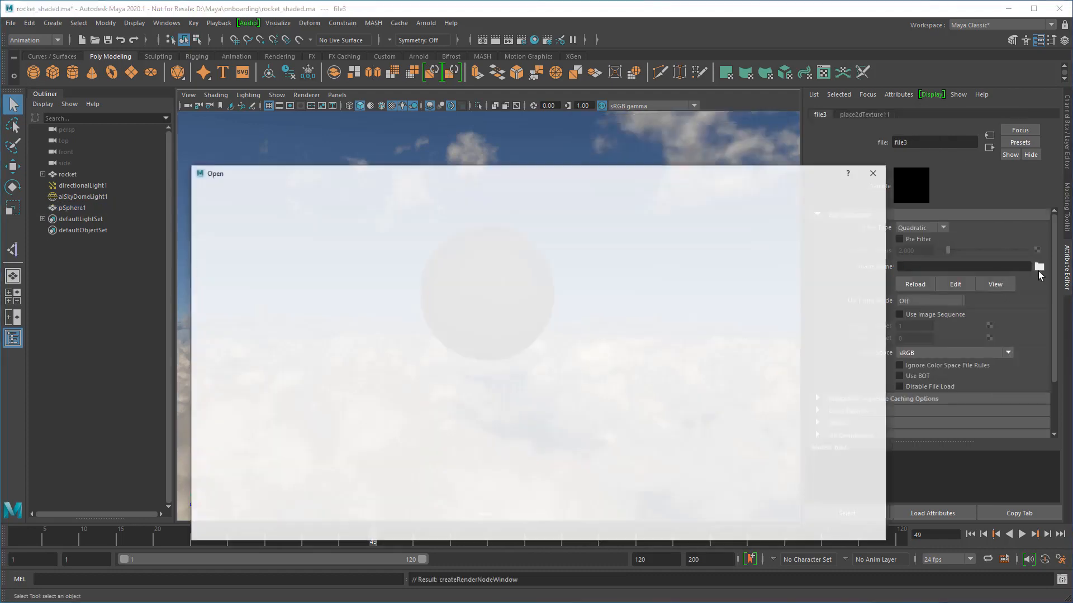
{"action": "double_click", "coordinate": [341, 305]}
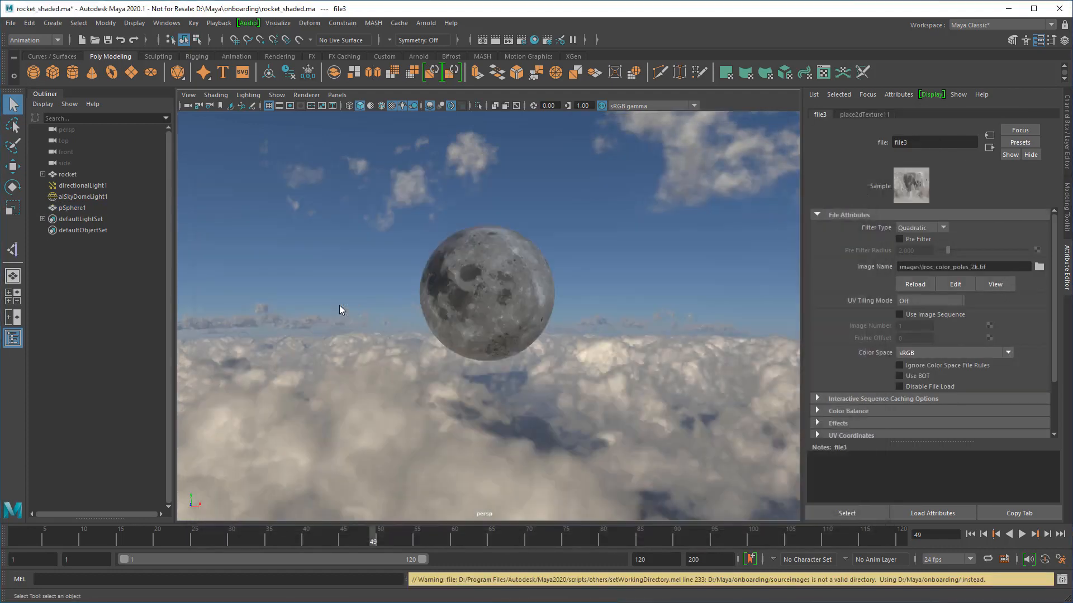
Open Hypershade with the moon sphere's material network graphed and enlarge the window and node work area.
{"action": "scroll", "coordinate": [338, 303], "scroll_direction": "up", "scroll_amount": 6}
{"action": "scroll", "coordinate": [338, 303], "scroll_direction": "down", "scroll_amount": 2}
{"action": "middle_click_drag", "start_coordinate": [377, 294], "coordinate": [383, 319], "text": "alt"}
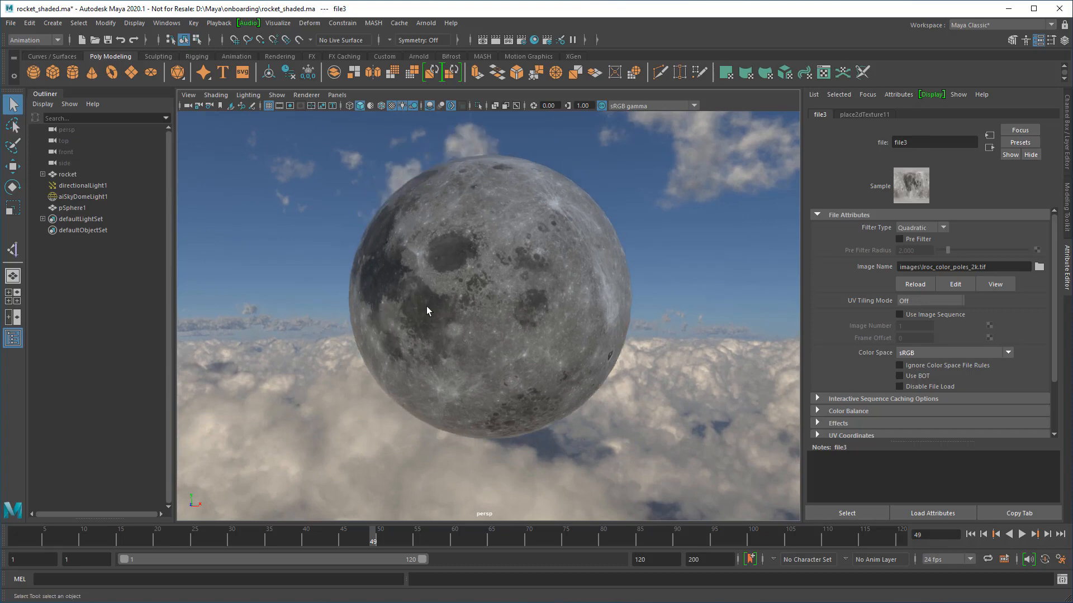
{"action": "left_click", "coordinate": [534, 40]}
{"action": "left_click", "coordinate": [387, 240]}
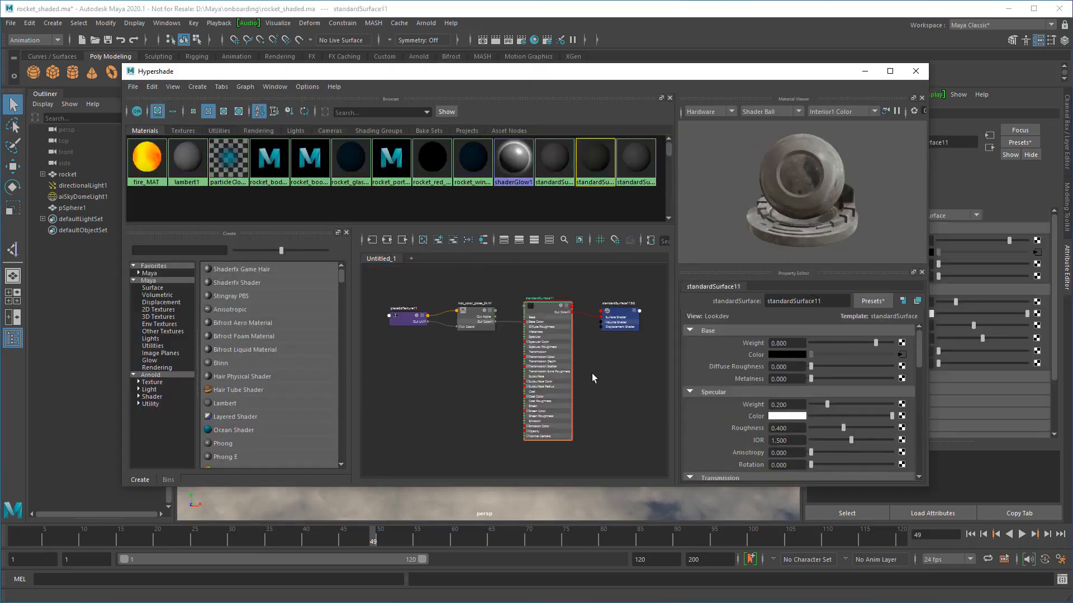
{"action": "left_click_drag", "start_coordinate": [914, 489], "coordinate": [911, 567]}
{"action": "left_click_drag", "start_coordinate": [353, 341], "coordinate": [309, 342]}
{"action": "scroll", "coordinate": [581, 374], "scroll_direction": "up", "scroll_amount": 4}
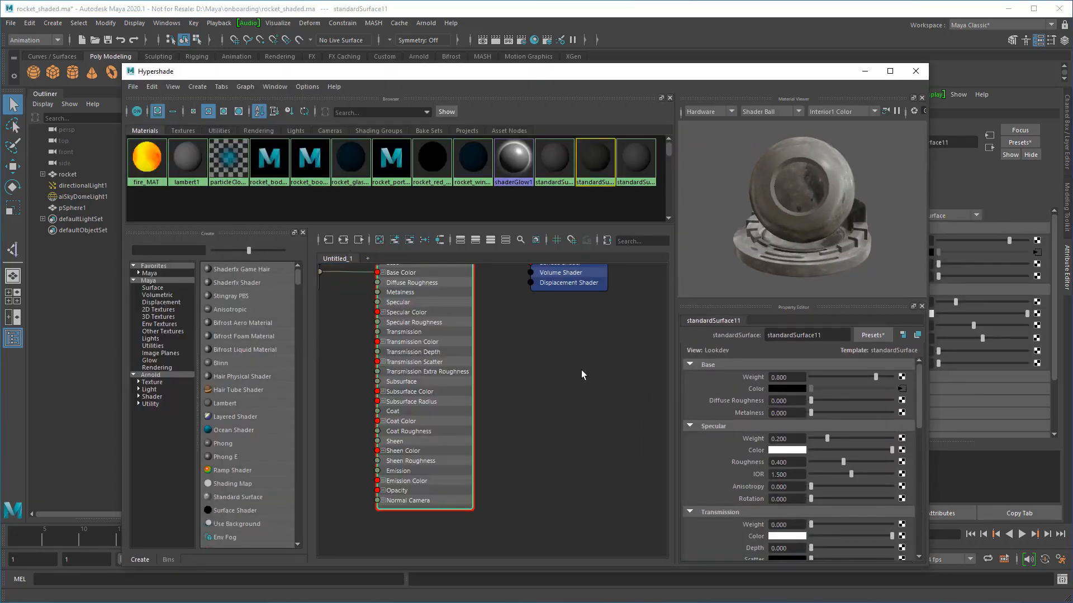
Add a bump2d node, connecting the moon texture's Out Alpha to Bump Value and the node's Out Normal to the material's Normal Camera.
{"action": "middle_click_drag", "start_coordinate": [497, 358], "coordinate": [629, 383], "text": "alt"}
{"action": "scroll", "coordinate": [596, 381], "scroll_direction": "up", "scroll_amount": 1}
{"action": "scroll", "coordinate": [596, 381], "scroll_direction": "down", "scroll_amount": 3}
{"action": "key", "text": "Tab"}
{"action": "type", "text": "bump"}
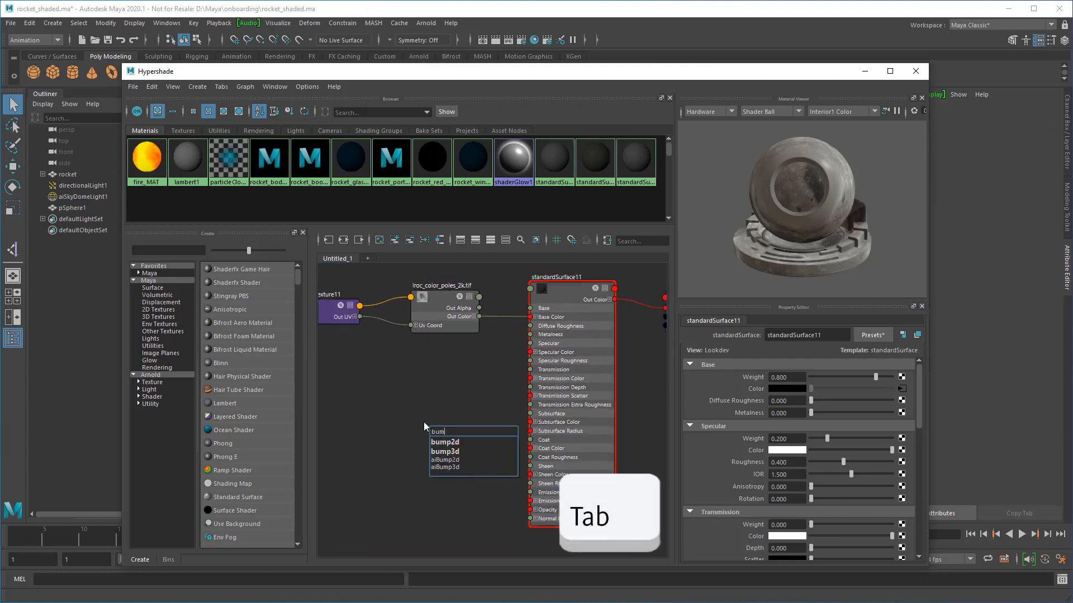
{"action": "left_click", "coordinate": [453, 445]}
{"action": "left_click_drag", "start_coordinate": [479, 308], "coordinate": [428, 453]}
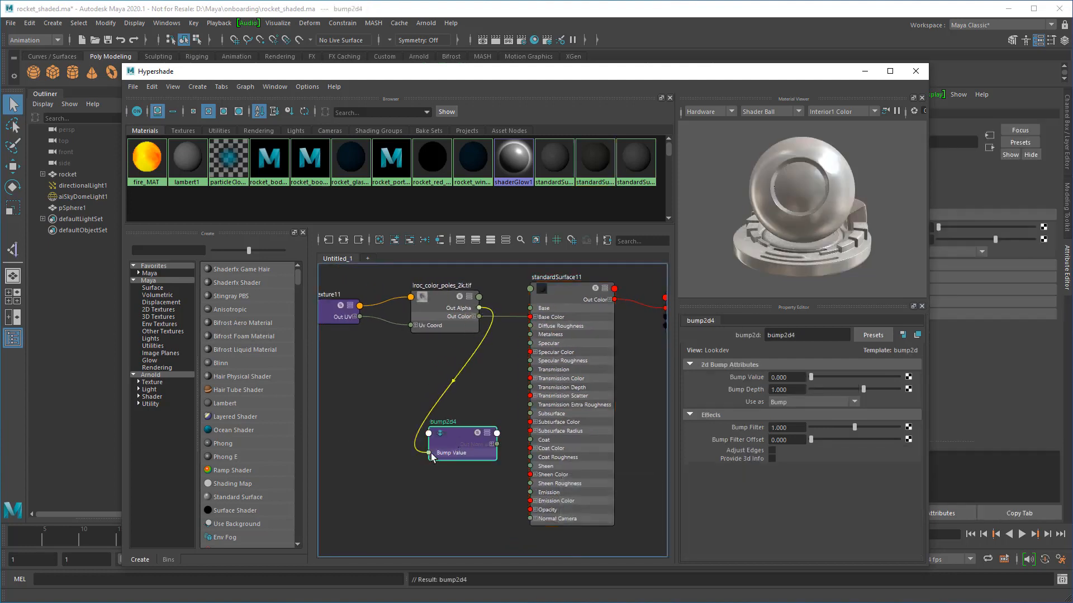
{"action": "left_click_drag", "start_coordinate": [499, 445], "coordinate": [530, 519]}
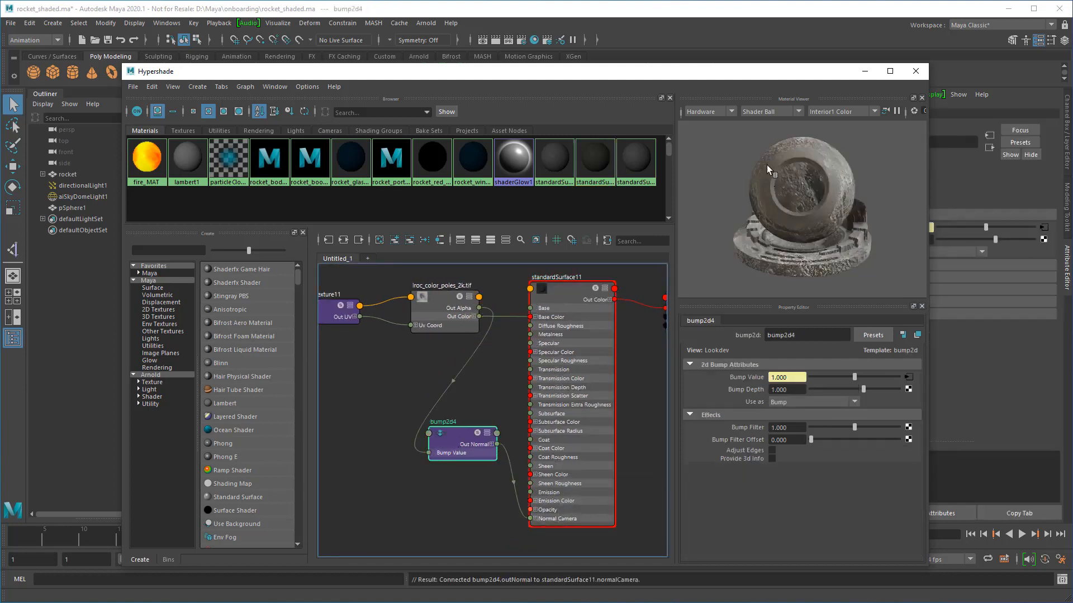
Minimize Hypershade and set the moon bump node's Bump Depth to 0.25.
{"action": "left_click", "coordinate": [860, 74]}
{"action": "scroll", "coordinate": [620, 287], "scroll_direction": "up", "scroll_amount": 5}
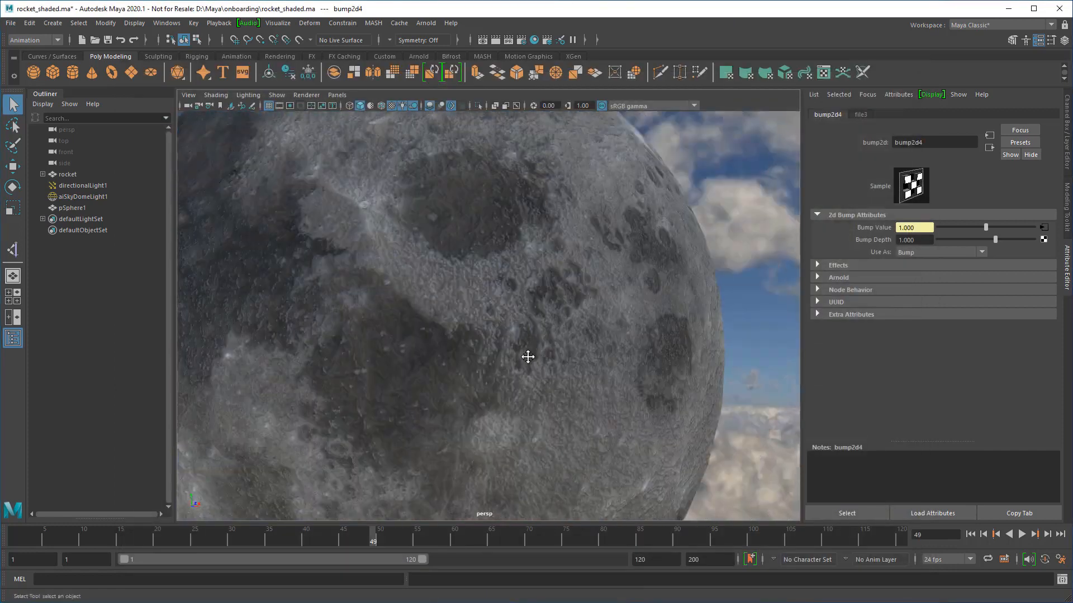
{"action": "type", "text": "0.25"}
{"action": "key", "text": "Return"}
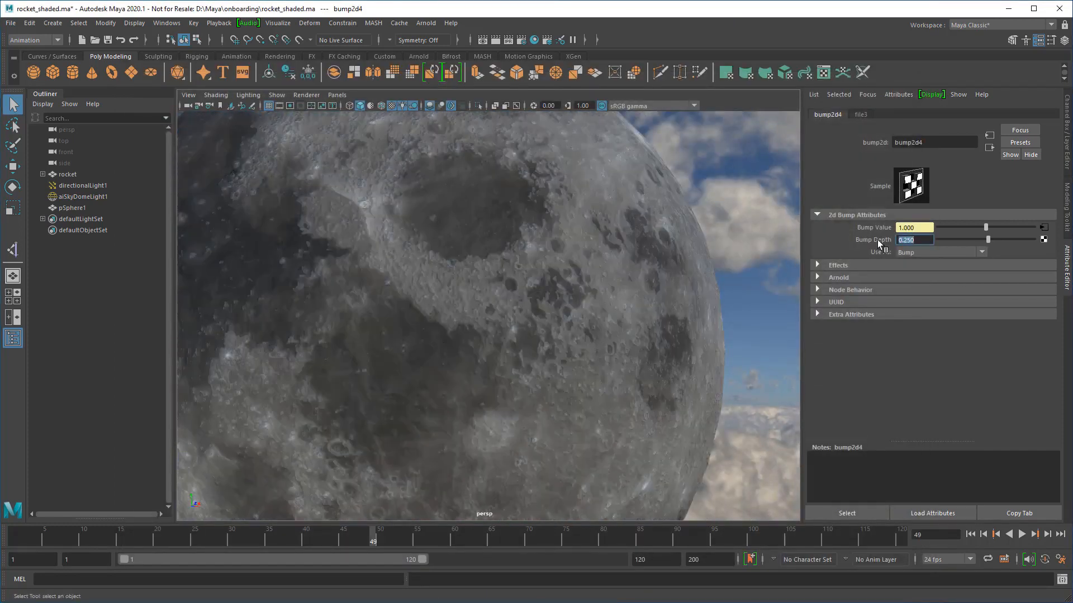
Select the rocket with the moon in view, play its flight animation, and go to frame 85.
{"action": "scroll", "coordinate": [646, 394], "scroll_direction": "down", "scroll_amount": 5}
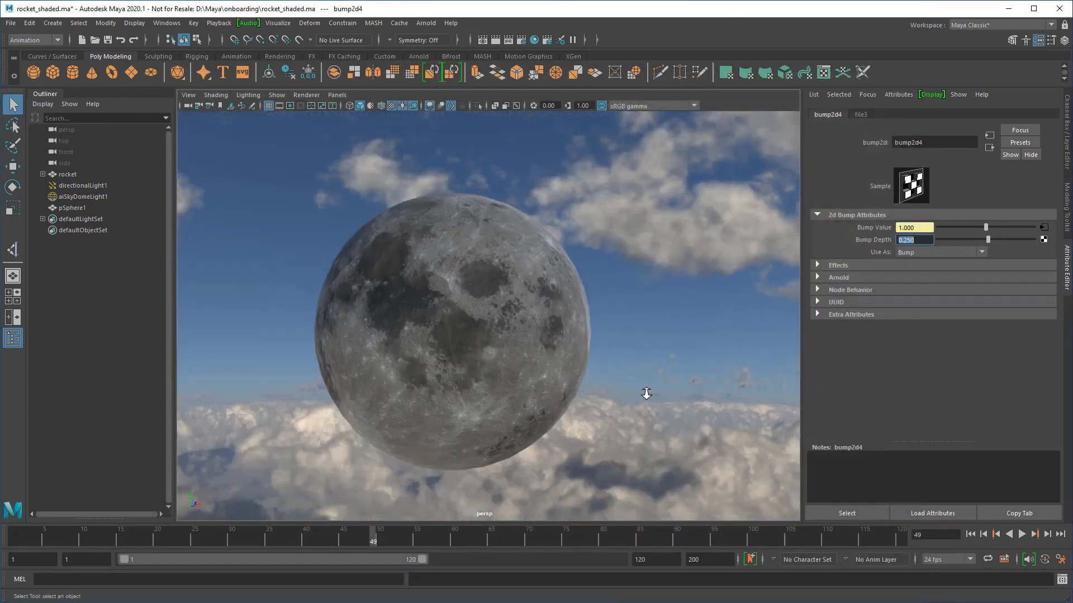
{"action": "scroll", "coordinate": [647, 394], "scroll_direction": "down", "scroll_amount": 5}
{"action": "middle_click_drag", "start_coordinate": [614, 386], "coordinate": [673, 290], "text": "alt"}
{"action": "left_click_drag", "start_coordinate": [673, 290], "coordinate": [661, 307], "text": "alt"}
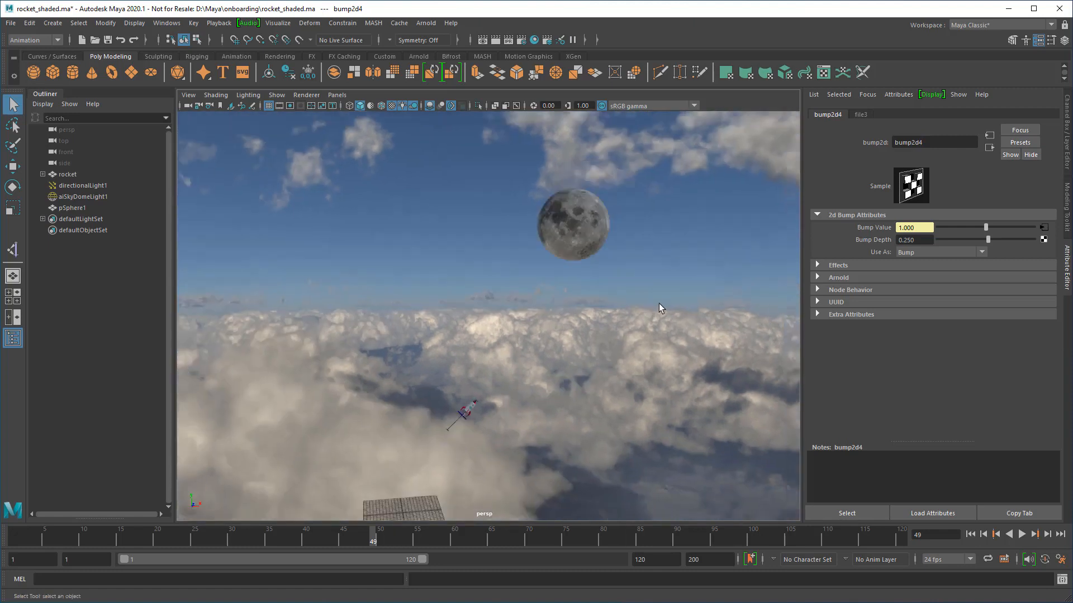
{"action": "middle_click_drag", "start_coordinate": [661, 307], "coordinate": [689, 278], "text": "alt"}
{"action": "left_click", "coordinate": [660, 293]}
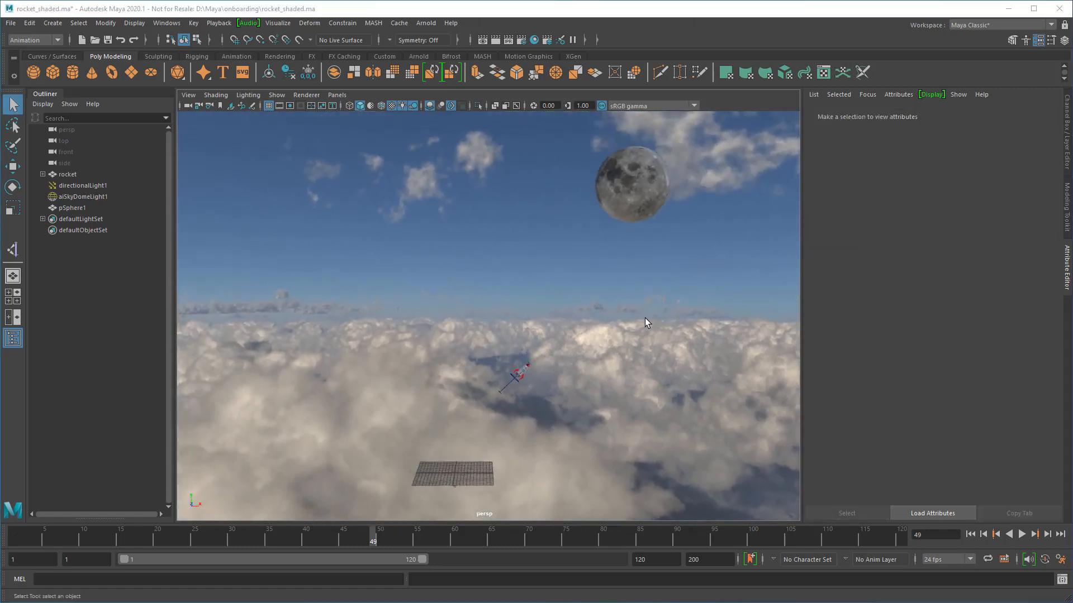
{"action": "left_click", "coordinate": [519, 373]}
{"action": "key", "text": "alt+v"}
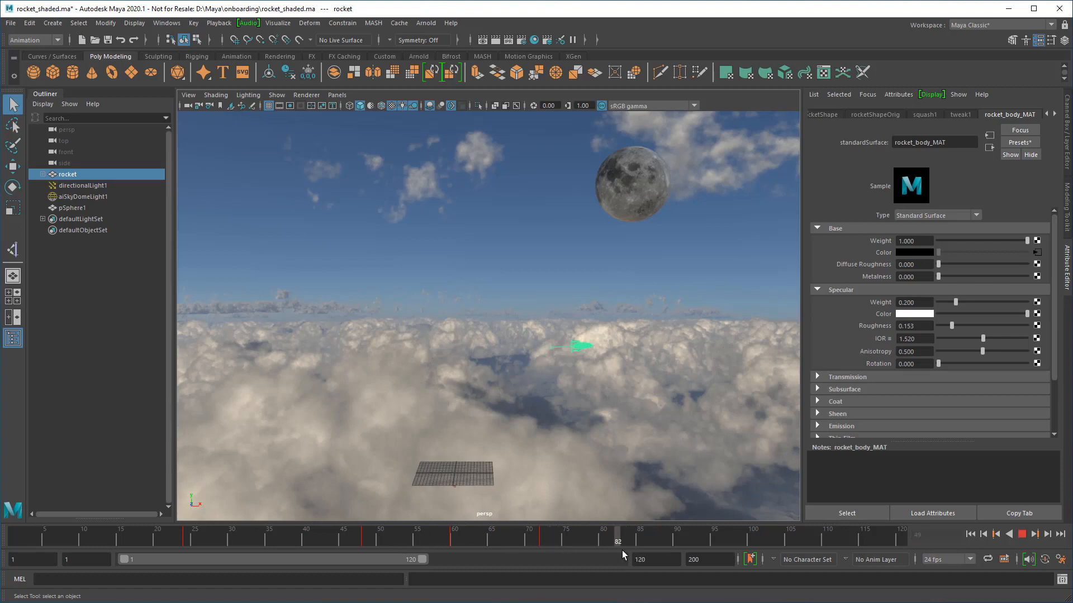
{"action": "left_click", "coordinate": [641, 537]}
Move the rocket to about X 80.7, Y 61.6, below and beside the moon, and rotate it about -29.6 degrees on Z.
{"action": "scroll", "coordinate": [637, 357], "scroll_direction": "up", "scroll_amount": 4}
{"action": "middle_click_drag", "start_coordinate": [640, 346], "coordinate": [485, 406], "text": "alt"}
{"action": "key", "text": "w"}
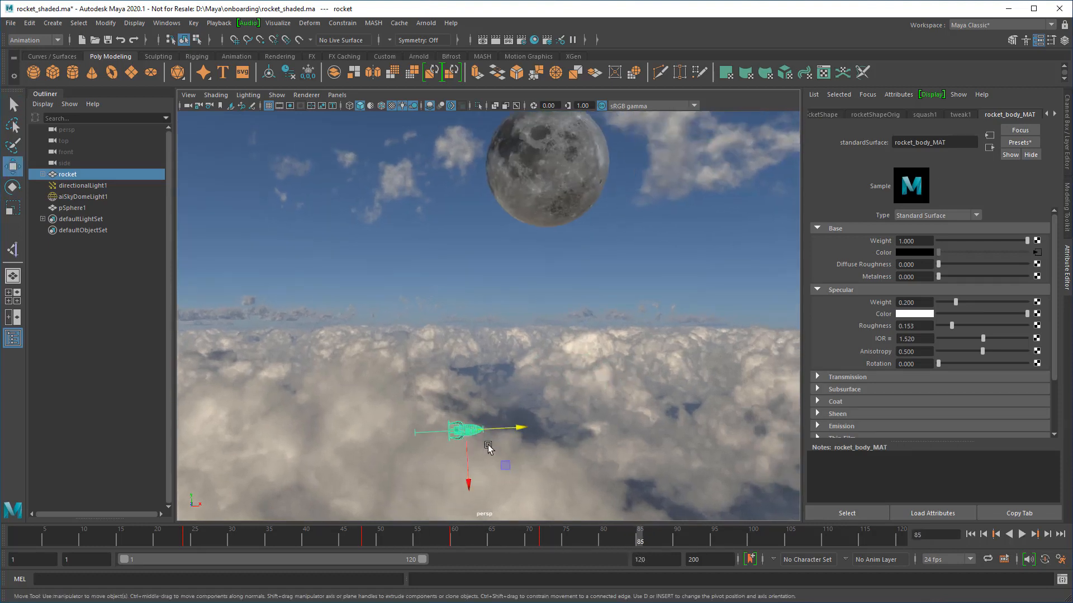
{"action": "left_click_drag", "start_coordinate": [505, 463], "coordinate": [742, 332]}
{"action": "key", "text": "e"}
{"action": "left_click_drag", "start_coordinate": [652, 280], "coordinate": [761, 217]}
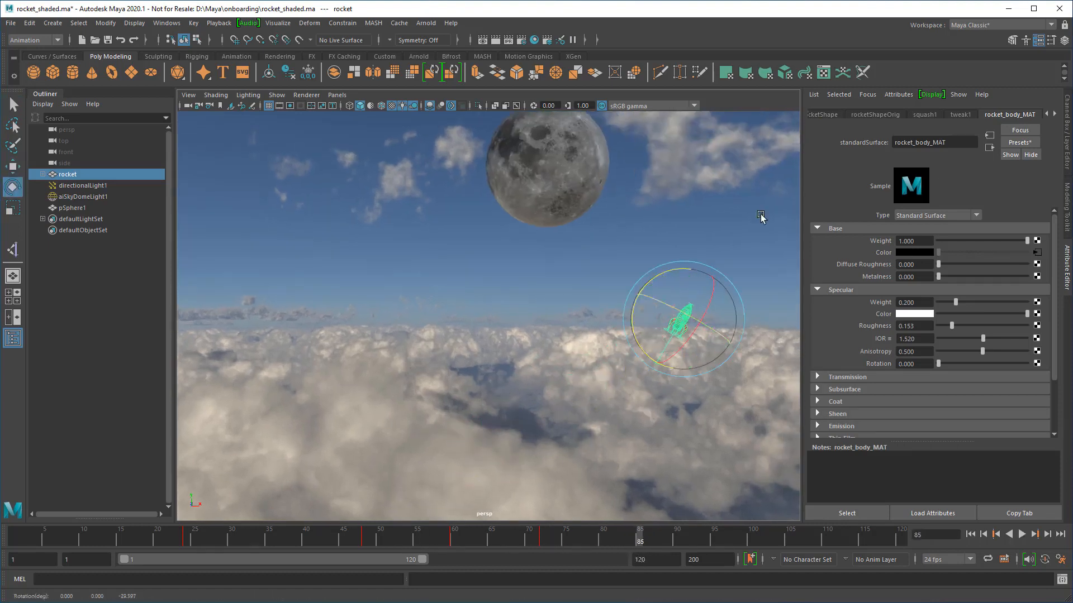
Key the rocket's Translate X, Translate Y and Rotate Z at frame 85.
{"action": "left_click", "coordinate": [1066, 132]}
{"action": "left_click_drag", "start_coordinate": [1003, 126], "coordinate": [1000, 135]}
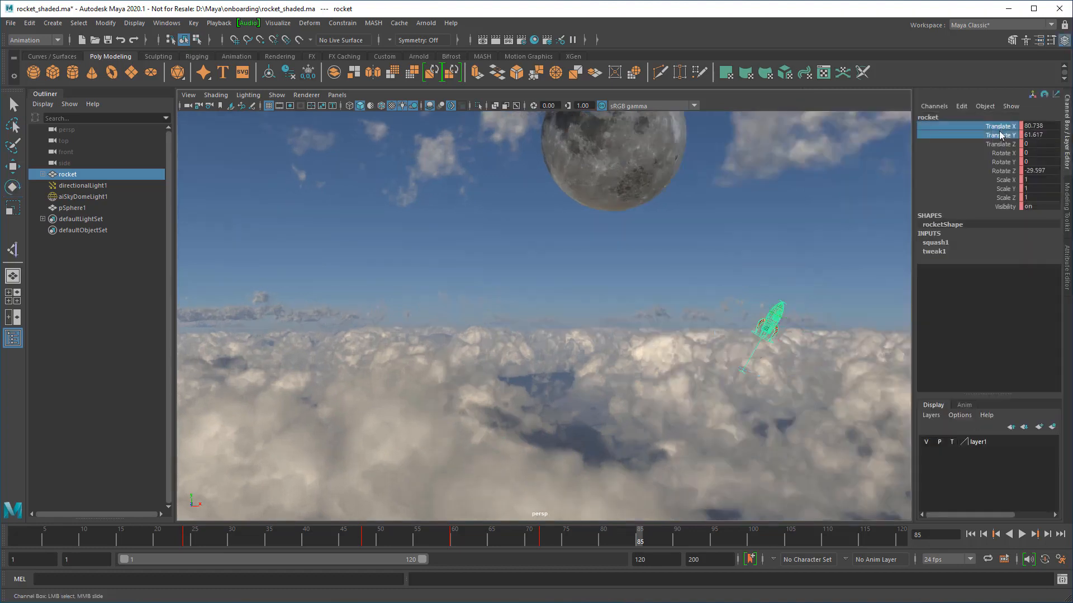
{"action": "left_click", "coordinate": [997, 171], "text": "ctrl"}
{"action": "right_click", "coordinate": [996, 172]}
{"action": "left_click", "coordinate": [972, 195]}
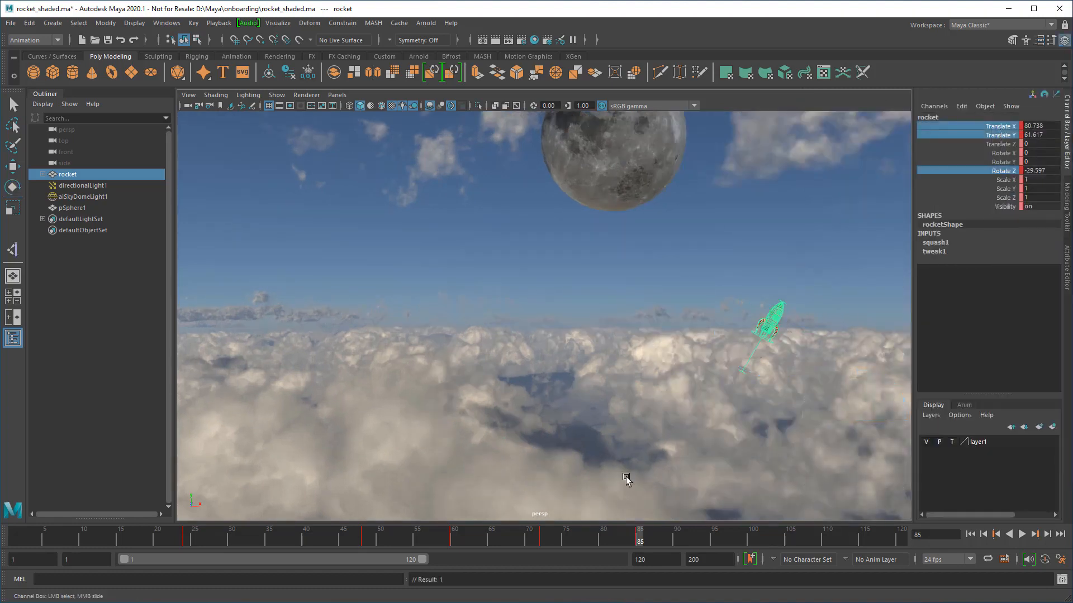
Play back the rocket's flight around the moon and stop the playback.
{"action": "mouse_move", "coordinate": [640, 545]}
{"action": "left_mouse_down"}
{"action": "mouse_move", "coordinate": [457, 550]}
{"action": "mouse_move", "coordinate": [640, 545]}
{"action": "left_mouse_up"}
{"action": "left_click", "coordinate": [1022, 534]}
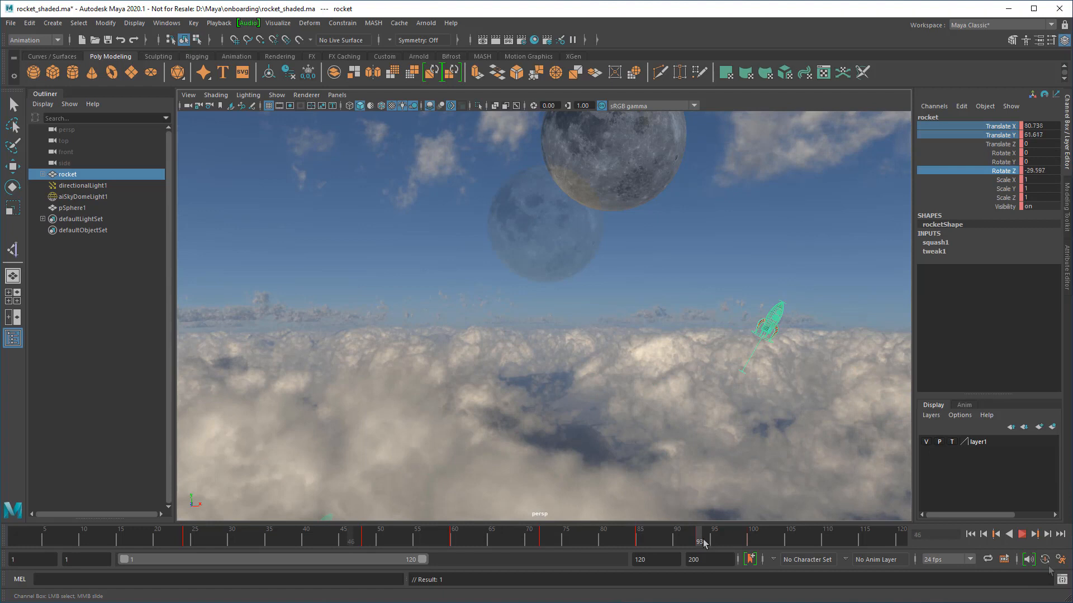
{"action": "left_click", "coordinate": [1022, 535]}
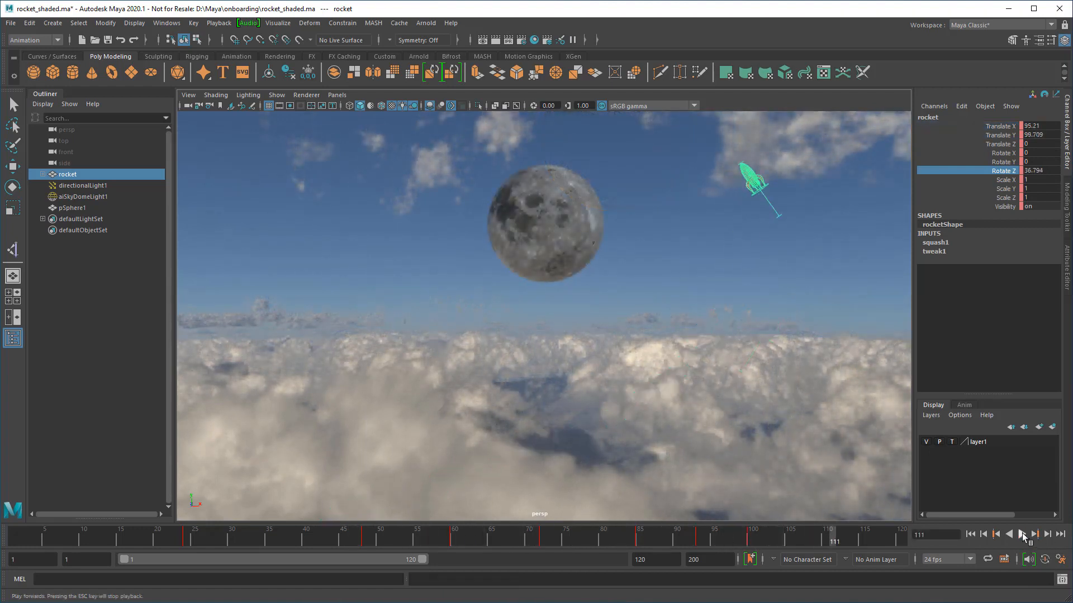
Delete all of the rocket's flight keyframes across the timeline.
{"action": "scroll", "coordinate": [672, 450], "scroll_direction": "down", "scroll_amount": 3}
{"action": "middle_click_drag", "start_coordinate": [672, 451], "coordinate": [783, 390], "text": "alt"}
{"action": "left_click_drag", "start_coordinate": [833, 543], "coordinate": [14, 544], "text": "shift"}
{"action": "right_click", "coordinate": [341, 538]}
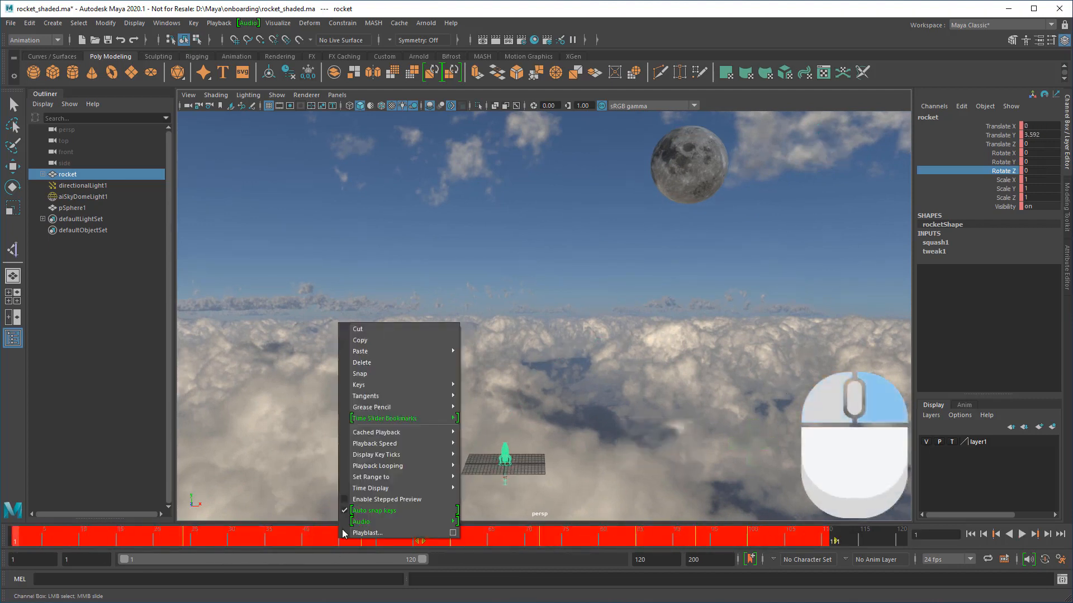
{"action": "left_click", "coordinate": [397, 362]}
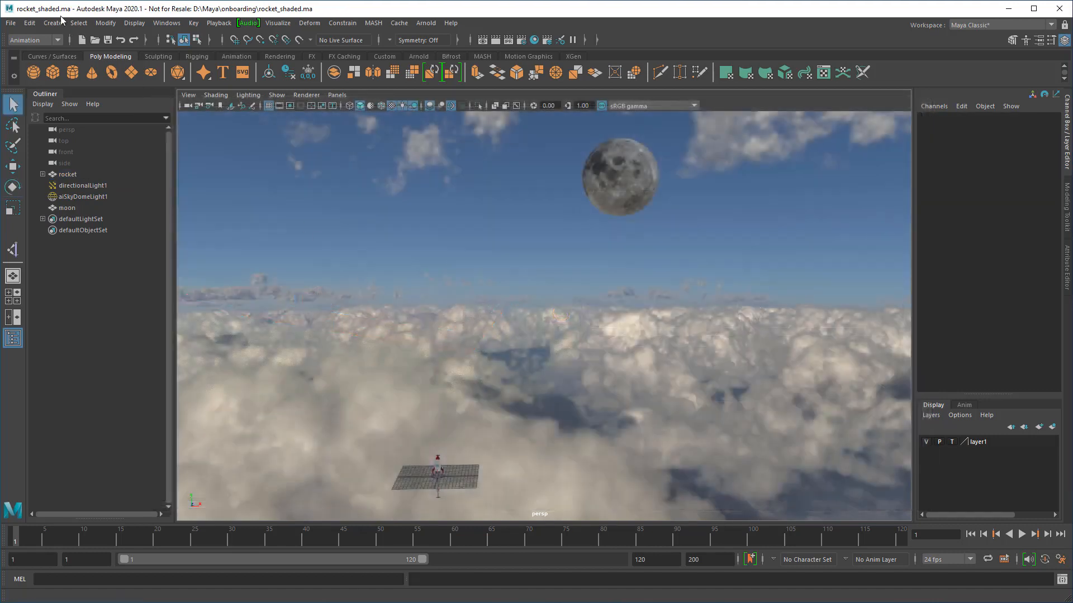
In the front view, start a Bezier curve at the rocket, running straight up and curving over to below and beyond the moon.
{"action": "left_click", "coordinate": [52, 23]}
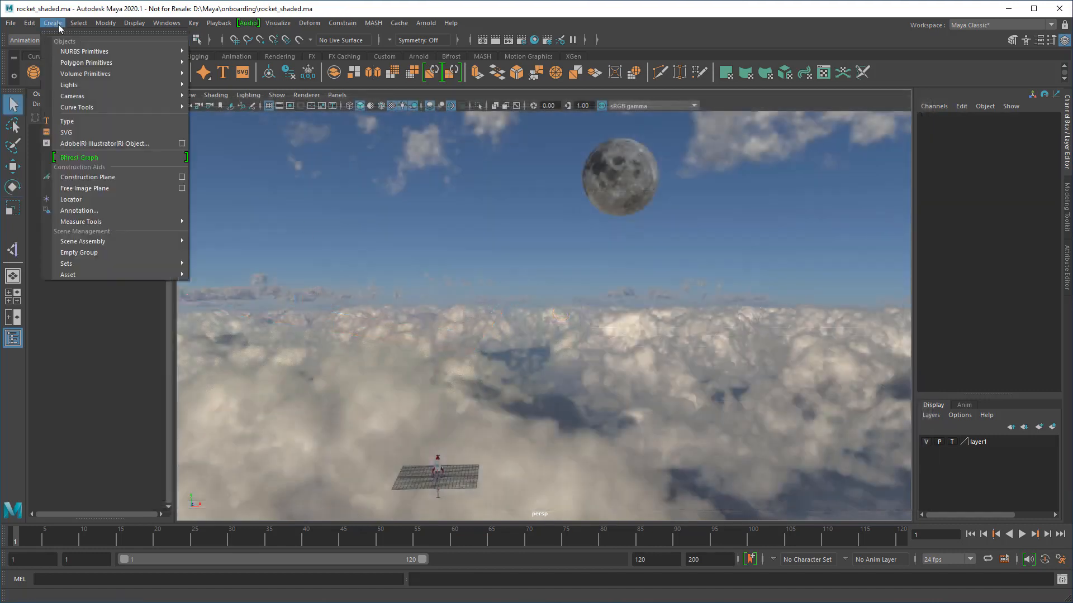
{"action": "mouse_move", "coordinate": [102, 111]}
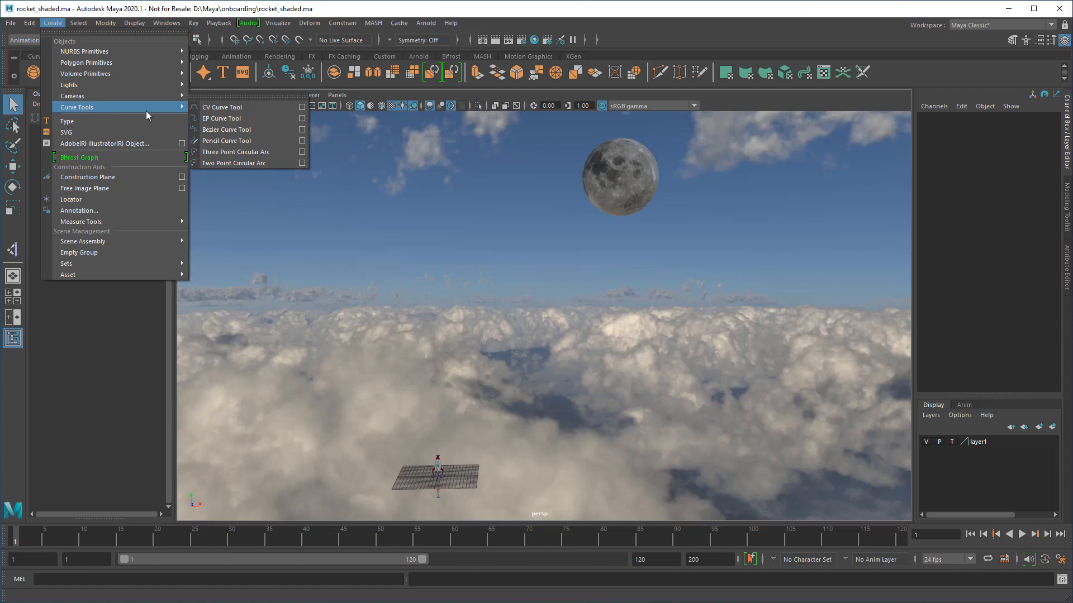
{"action": "left_click", "coordinate": [265, 131]}
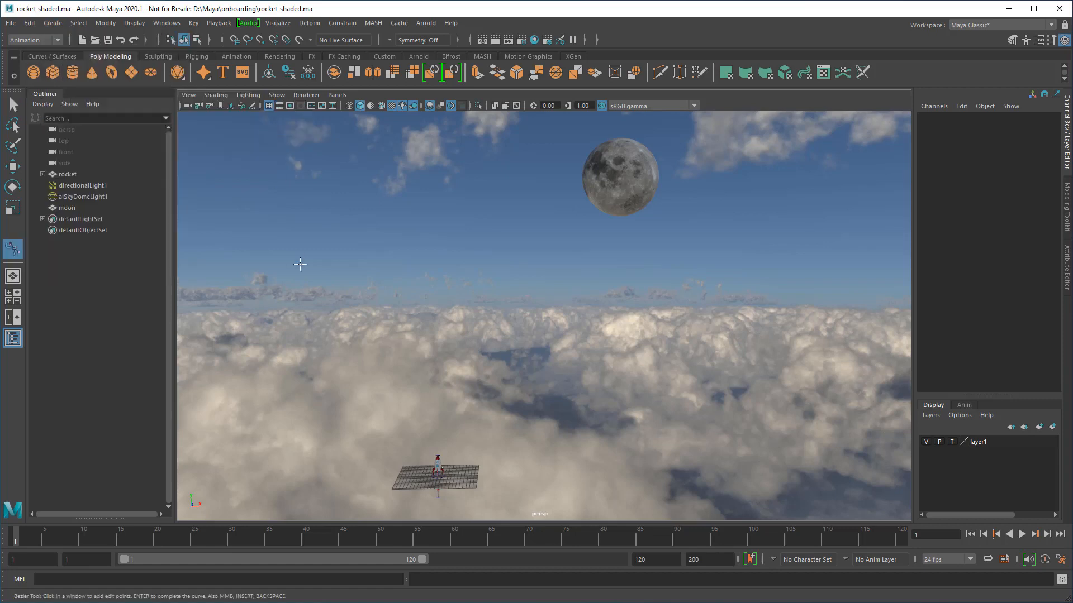
{"action": "left_click", "coordinate": [17, 296]}
{"action": "key", "text": "space"}
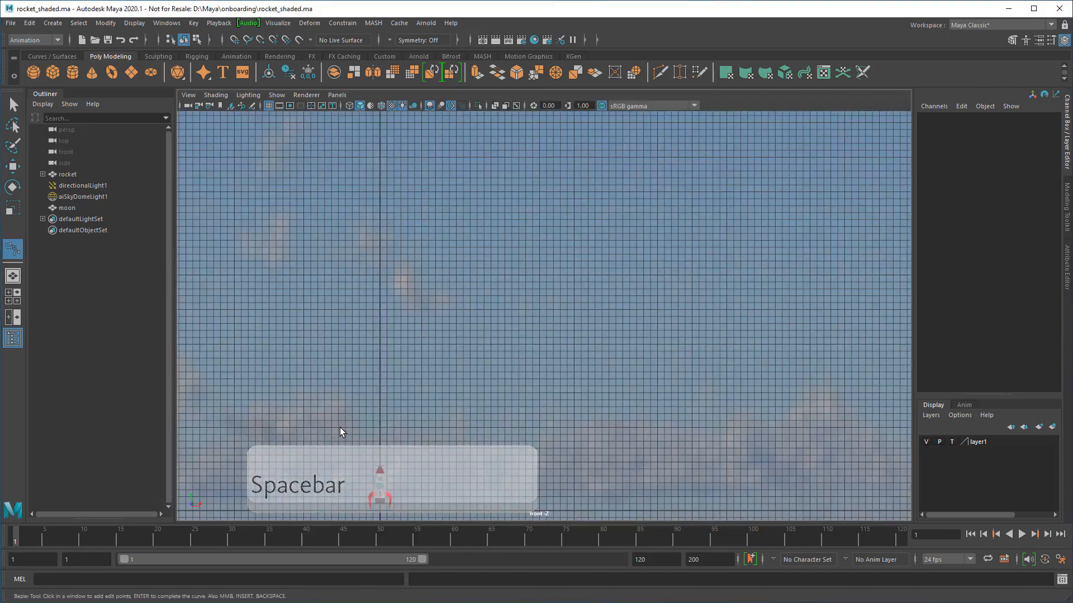
{"action": "scroll", "coordinate": [520, 376], "scroll_direction": "down", "scroll_amount": 5}
{"action": "middle_click_drag", "start_coordinate": [581, 288], "coordinate": [547, 376], "text": "alt"}
{"action": "scroll", "coordinate": [523, 389], "scroll_direction": "down", "scroll_amount": 1}
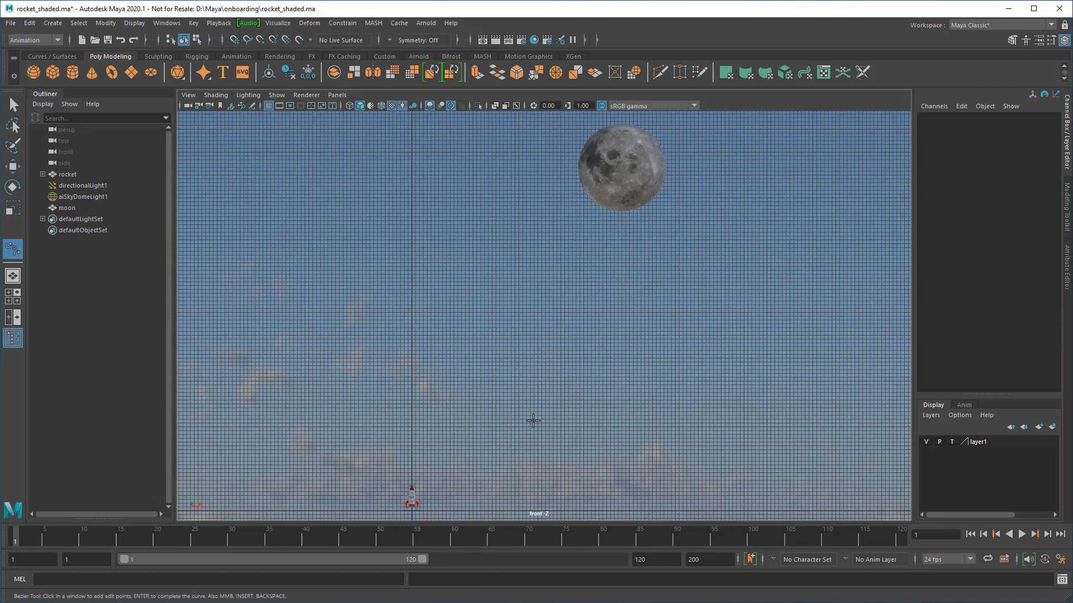
{"action": "left_click", "coordinate": [411, 499]}
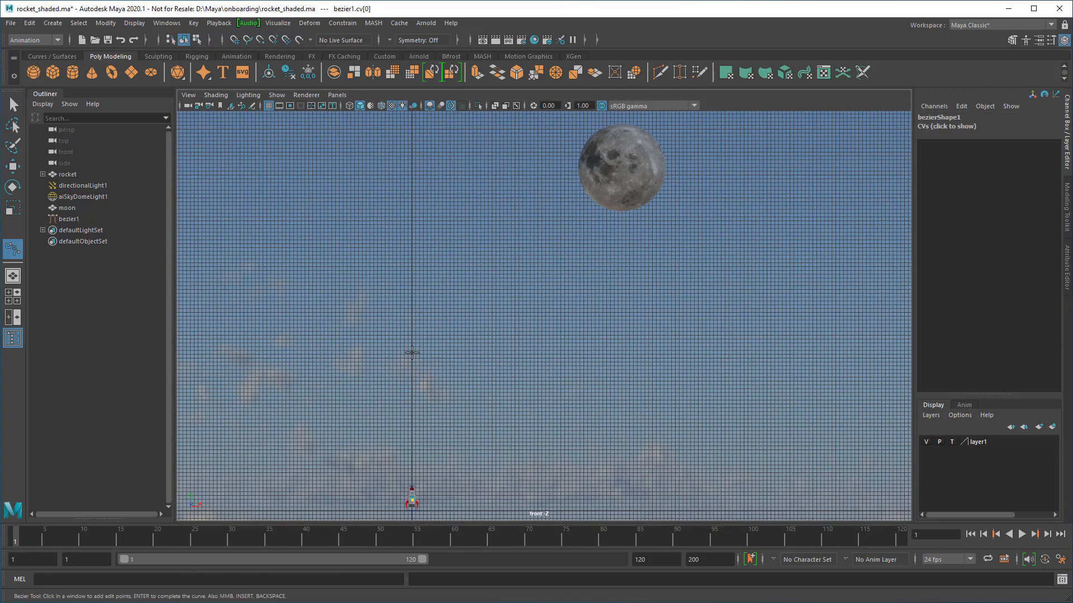
{"action": "left_click_drag", "start_coordinate": [412, 359], "coordinate": [414, 346]}
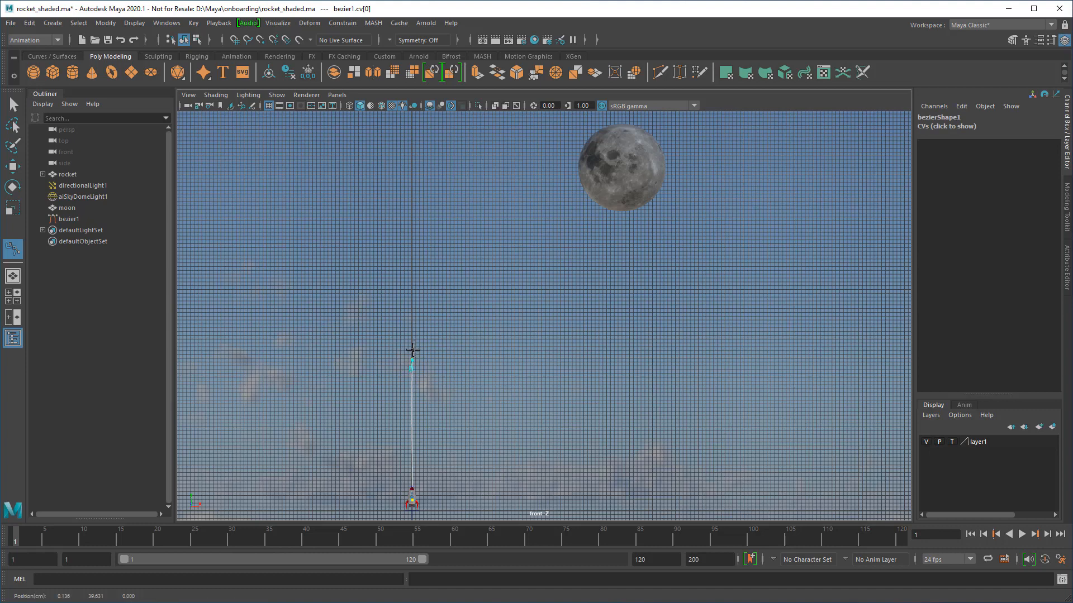
{"action": "left_click_drag", "start_coordinate": [491, 257], "coordinate": [558, 258]}
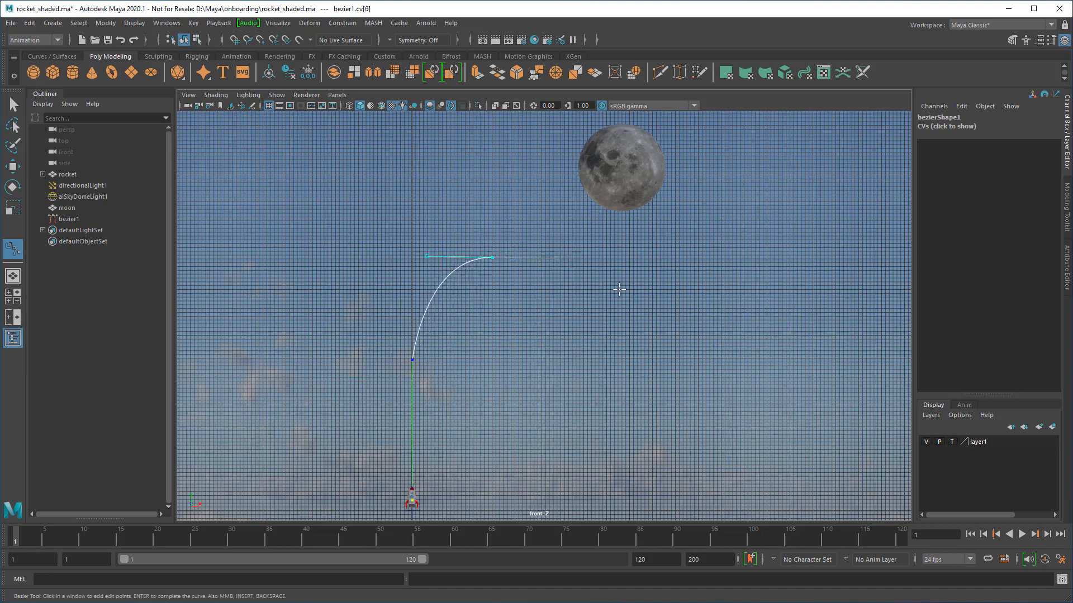
{"action": "left_click_drag", "start_coordinate": [717, 291], "coordinate": [776, 253]}
Continue the Bezier curve counterclockwise around the moon and finish it just beneath the moon.
{"action": "middle_click_drag", "start_coordinate": [729, 219], "coordinate": [687, 313], "text": "alt"}
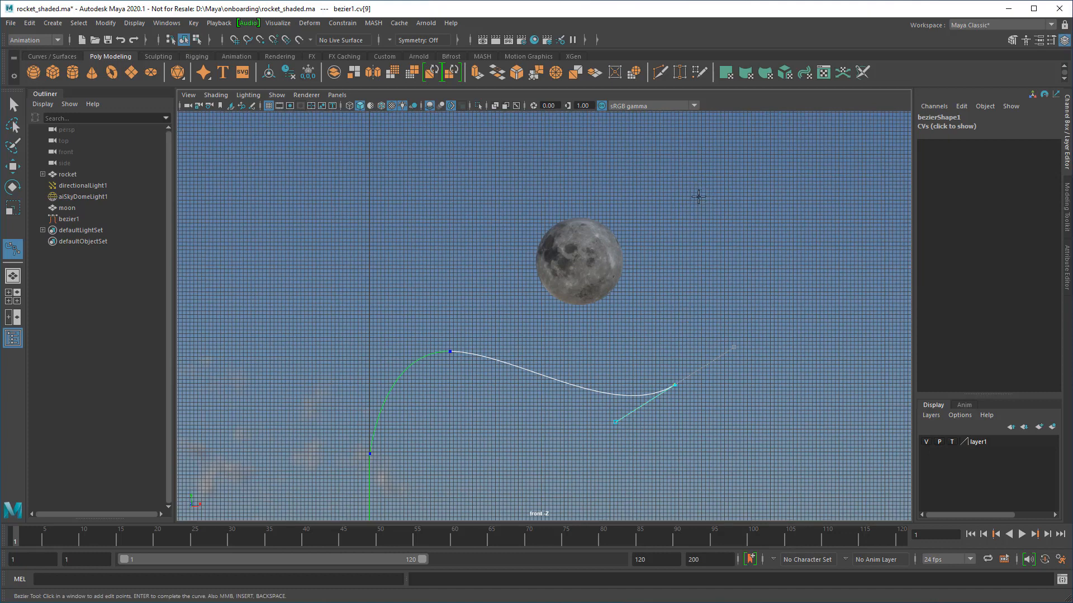
{"action": "left_click_drag", "start_coordinate": [695, 211], "coordinate": [680, 190]}
{"action": "left_click_drag", "start_coordinate": [519, 168], "coordinate": [417, 192]}
{"action": "left_click_drag", "start_coordinate": [488, 313], "coordinate": [505, 331]}
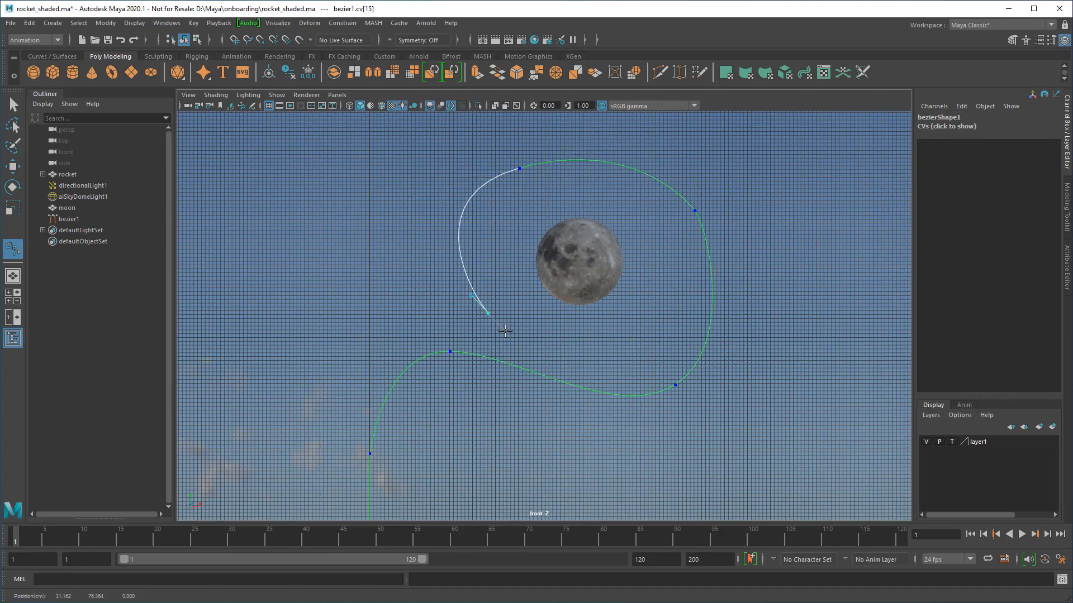
{"action": "left_click_drag", "start_coordinate": [581, 311], "coordinate": [611, 276]}
{"action": "key", "text": "Return"}
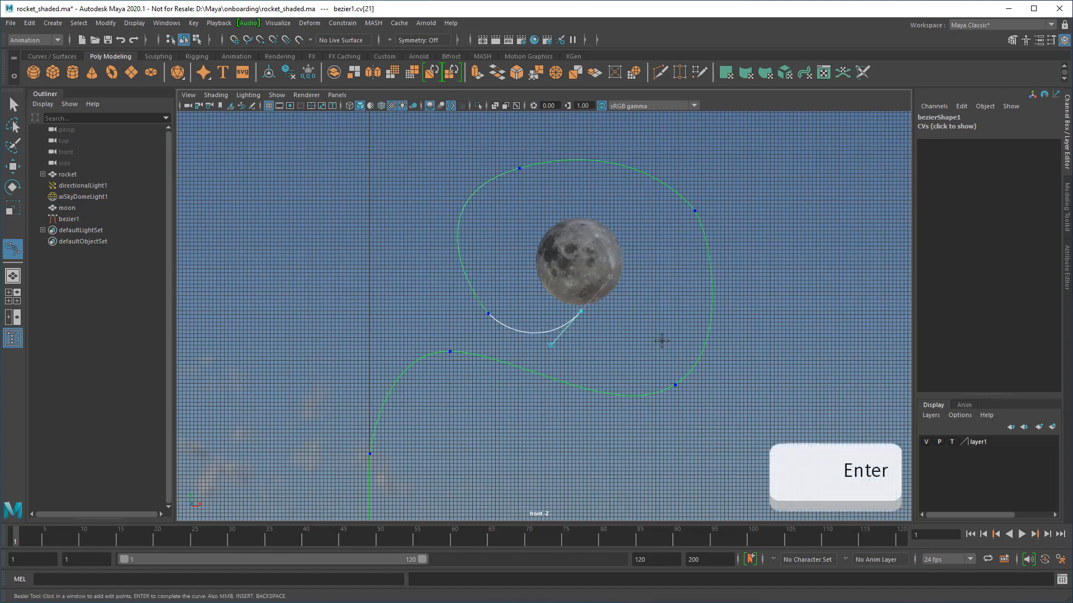
Attach the rocket to the Bezier curve as its motion path.
{"action": "middle_click_drag", "start_coordinate": [572, 400], "coordinate": [606, 362], "text": "alt"}
{"action": "right_click_drag", "start_coordinate": [606, 362], "coordinate": [474, 360], "text": "alt"}
{"action": "middle_click_drag", "start_coordinate": [550, 356], "coordinate": [570, 334], "text": "alt"}
{"action": "right_click_drag", "start_coordinate": [570, 334], "coordinate": [548, 350], "text": "alt"}
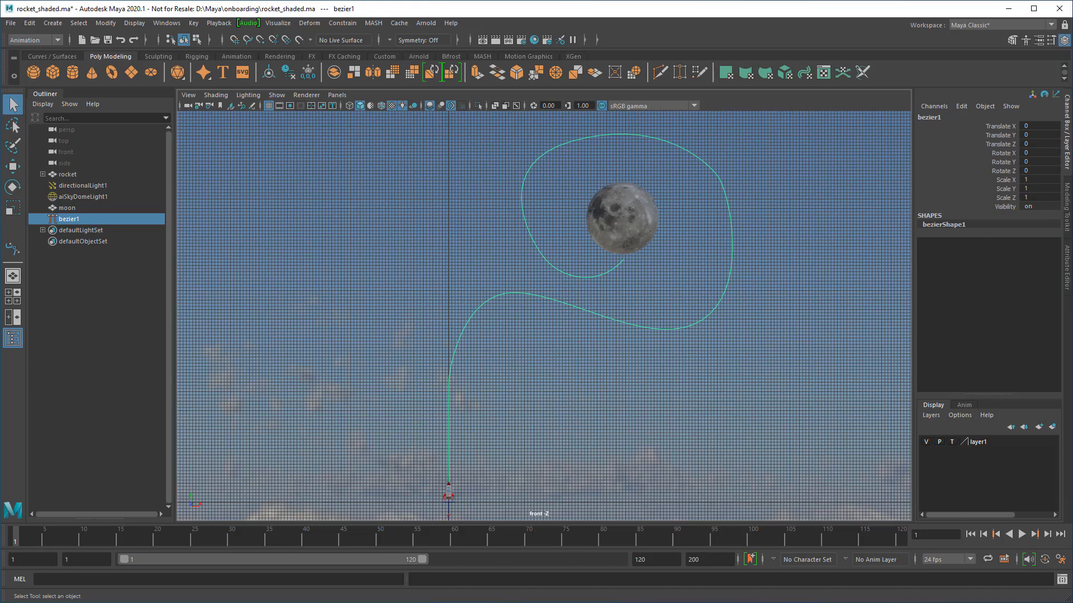
{"action": "left_click", "coordinate": [449, 493]}
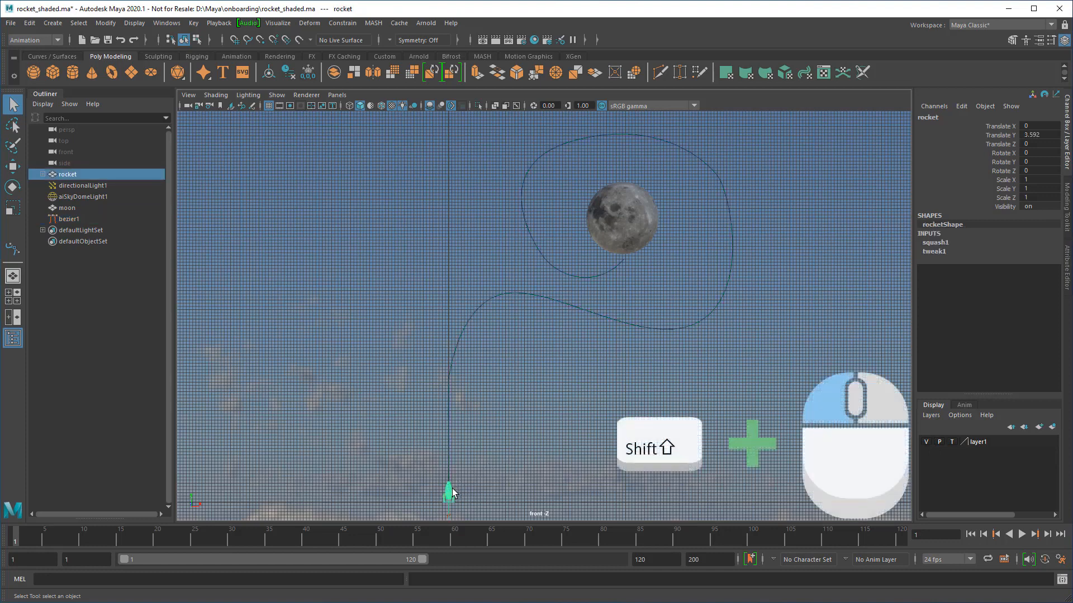
{"action": "left_click", "coordinate": [449, 444], "text": "shift"}
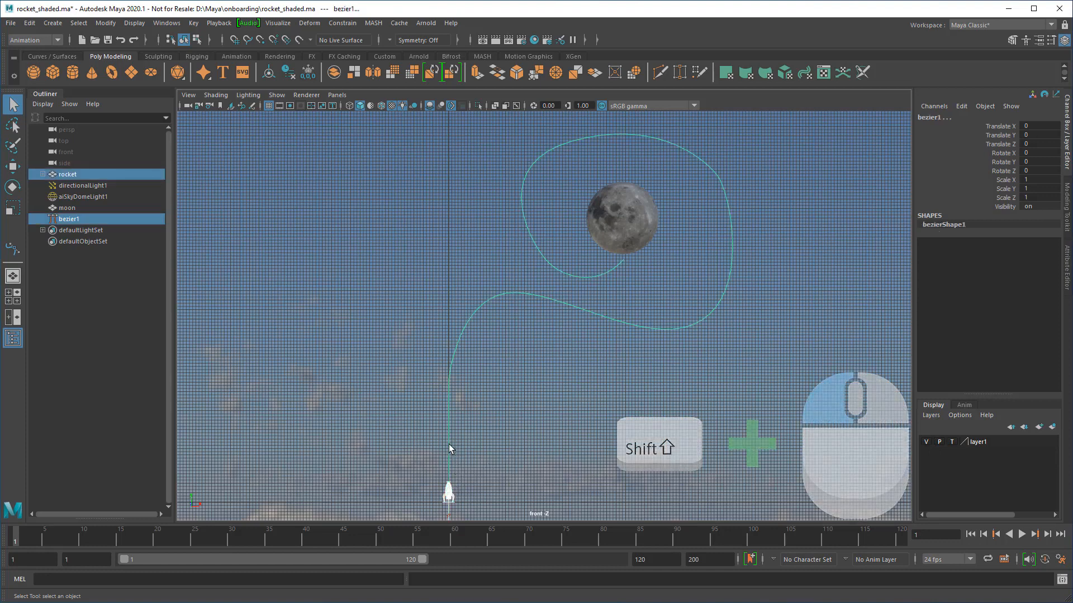
{"action": "left_click", "coordinate": [338, 23]}
{"action": "mouse_move", "coordinate": [405, 131]}
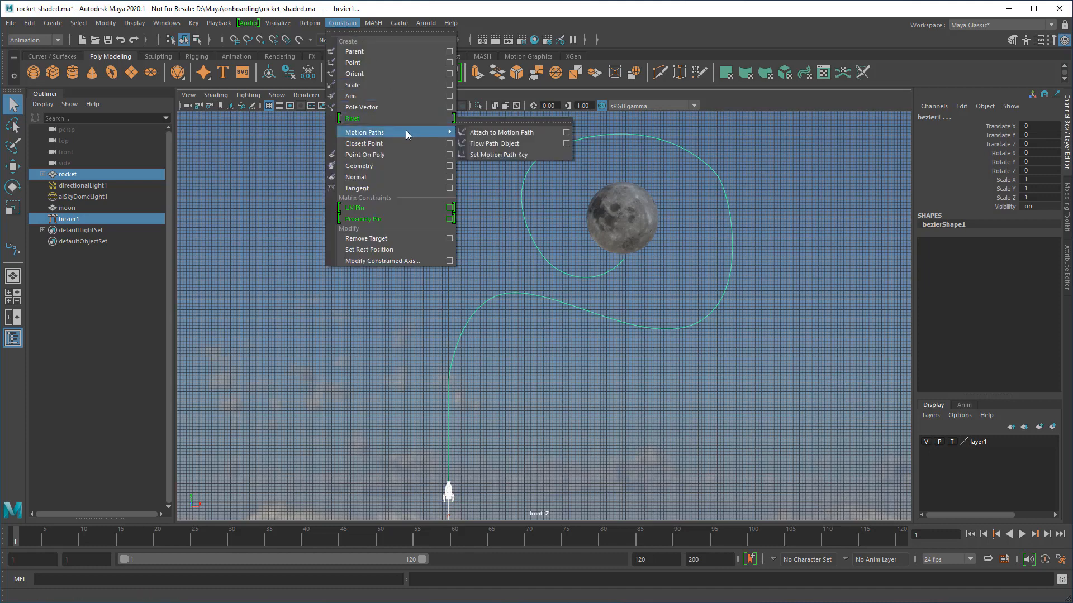
{"action": "left_click", "coordinate": [525, 133]}
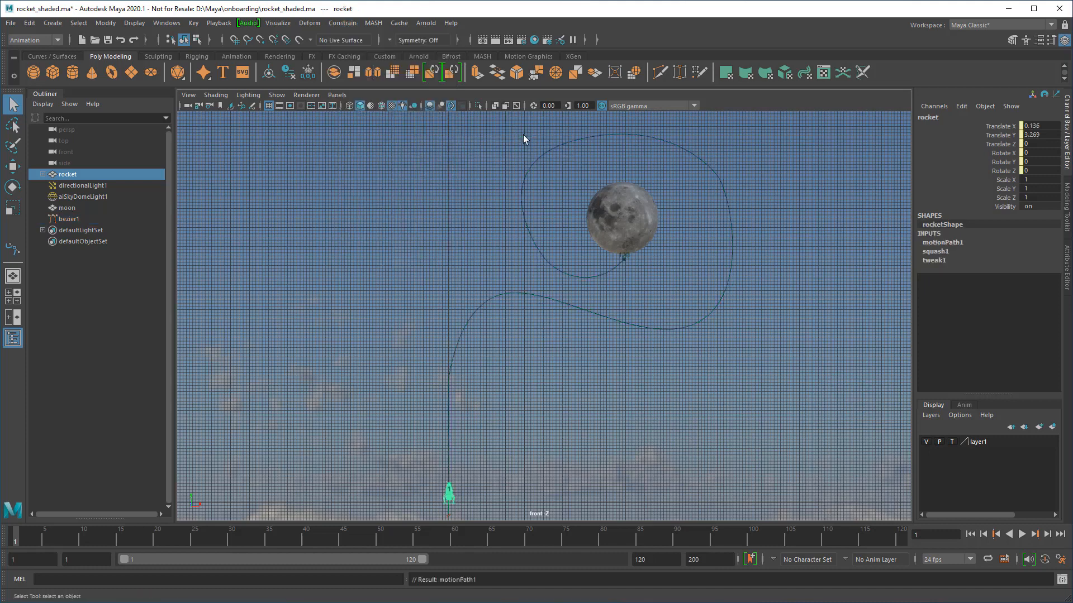
Run the rocket's motion along the path to frame 51 and examine its orientation relative to the curve.
{"action": "left_click", "coordinate": [497, 445]}
{"action": "key", "text": "alt+v"}
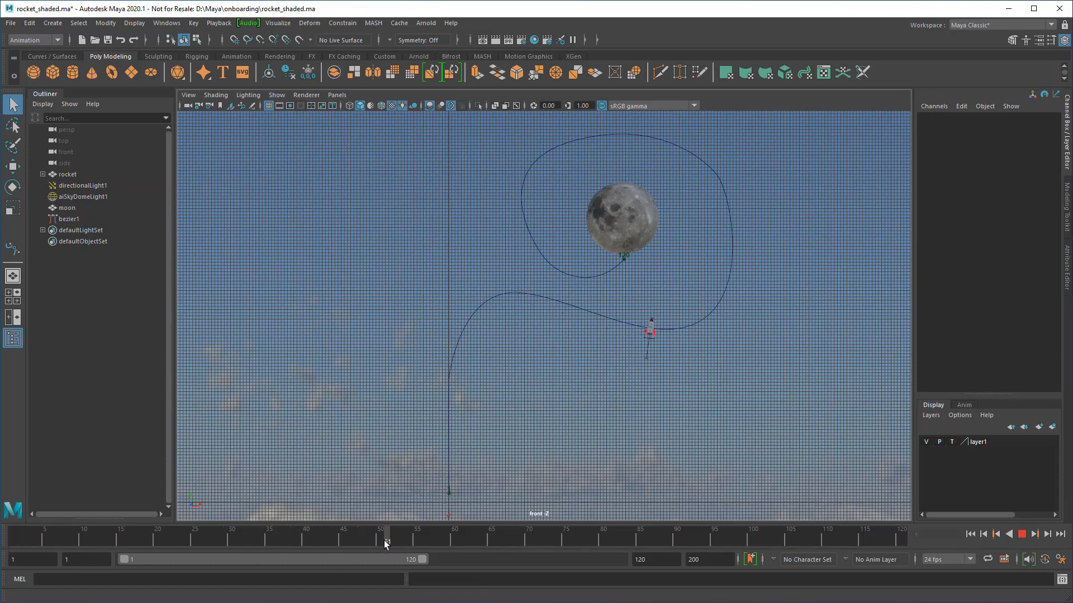
{"action": "scroll", "coordinate": [646, 347], "scroll_direction": "up", "scroll_amount": 8}
{"action": "middle_click_drag", "start_coordinate": [646, 368], "coordinate": [274, 350], "text": "alt"}
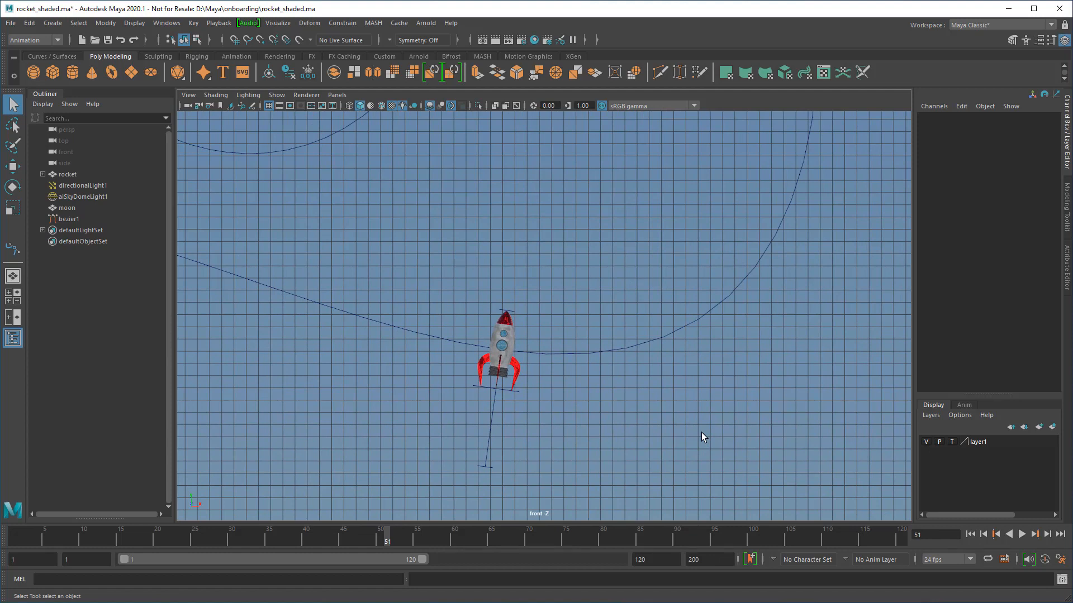
Set the motion path's Front Axis to Y and Up Axis to Z.
{"action": "left_click", "coordinate": [643, 346]}
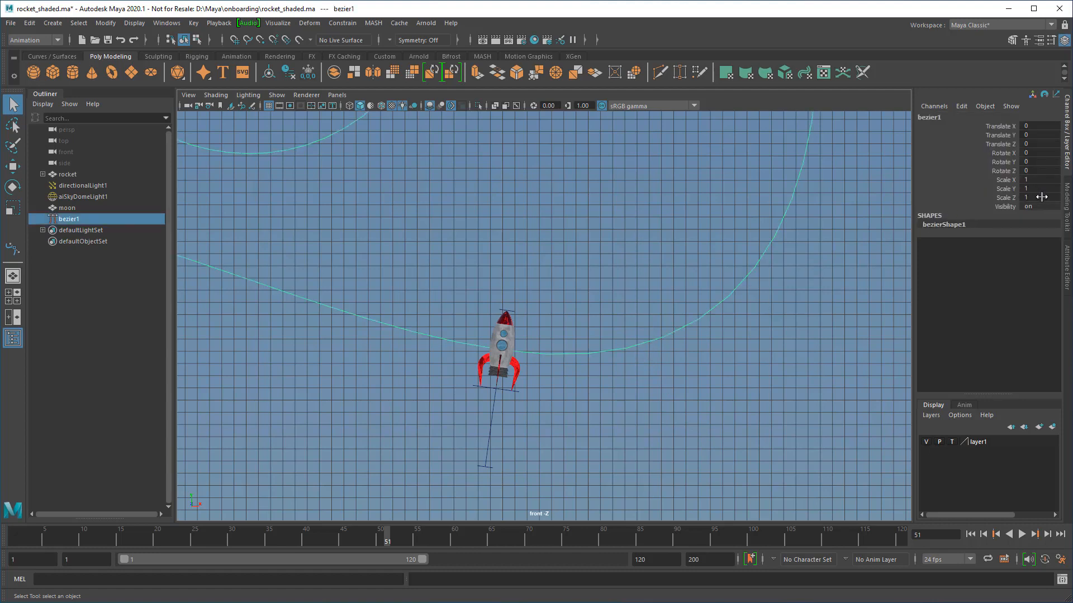
{"action": "left_click", "coordinate": [1065, 259]}
{"action": "left_click", "coordinate": [919, 115]}
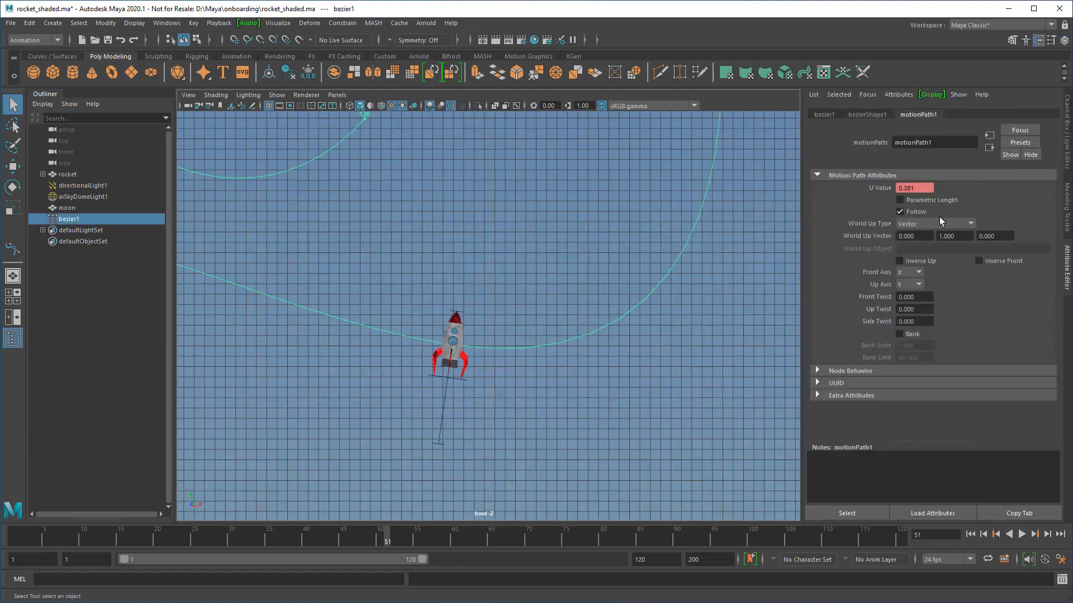
{"action": "left_click", "coordinate": [919, 273]}
{"action": "left_click", "coordinate": [916, 296]}
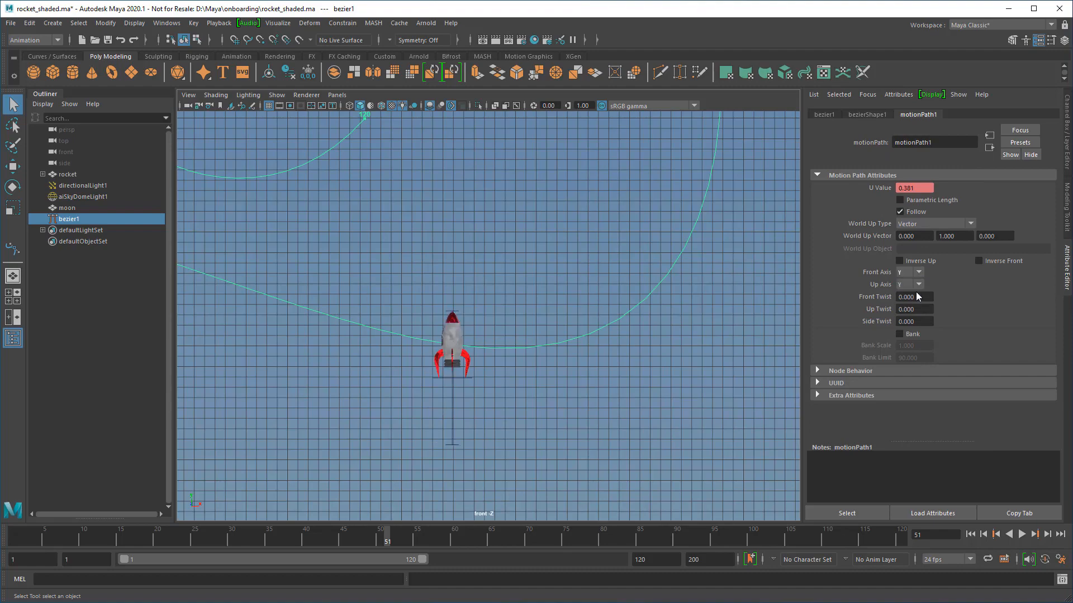
{"action": "left_click", "coordinate": [917, 285]}
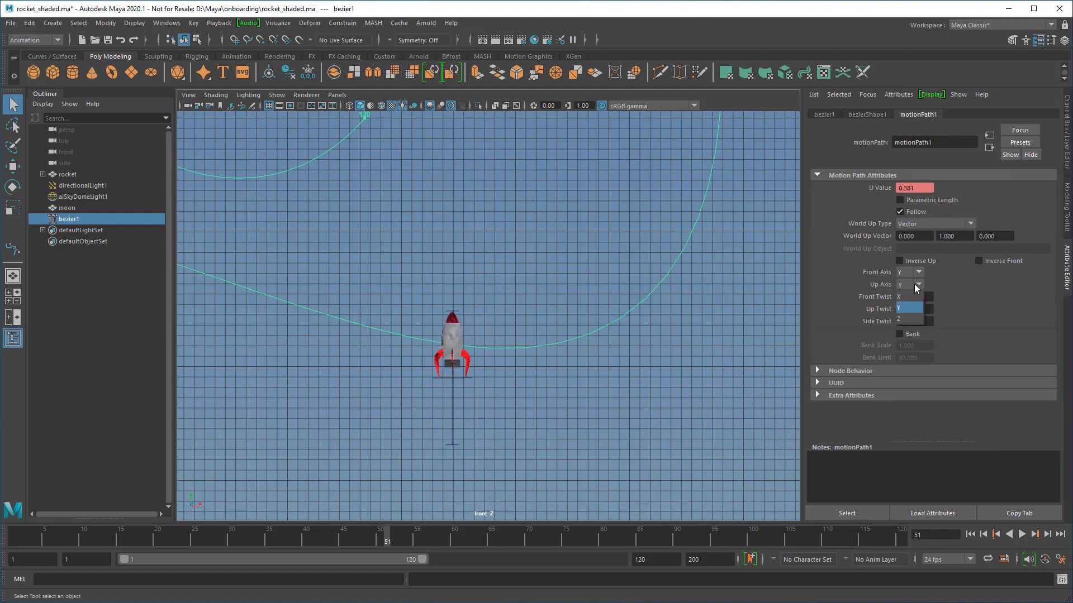
{"action": "left_click", "coordinate": [915, 321]}
Scrub the animation to frame 44 to check how the rocket aligns with the path.
{"action": "scroll", "coordinate": [592, 381], "scroll_direction": "down", "scroll_amount": 7}
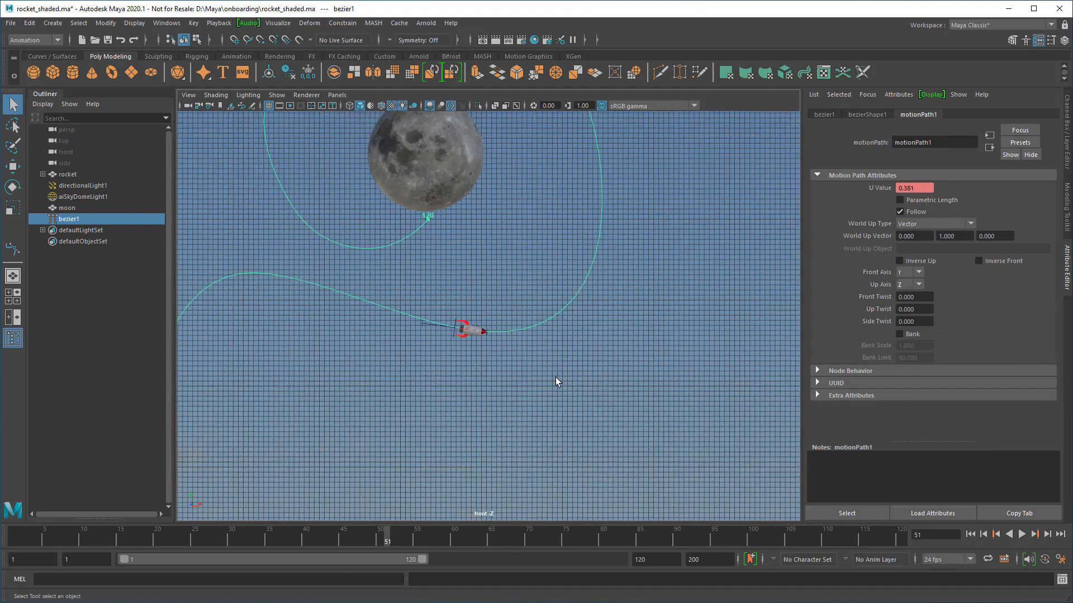
{"action": "middle_click_drag", "start_coordinate": [509, 377], "coordinate": [616, 396], "text": "alt"}
{"action": "left_click_drag", "start_coordinate": [276, 544], "coordinate": [334, 536]}
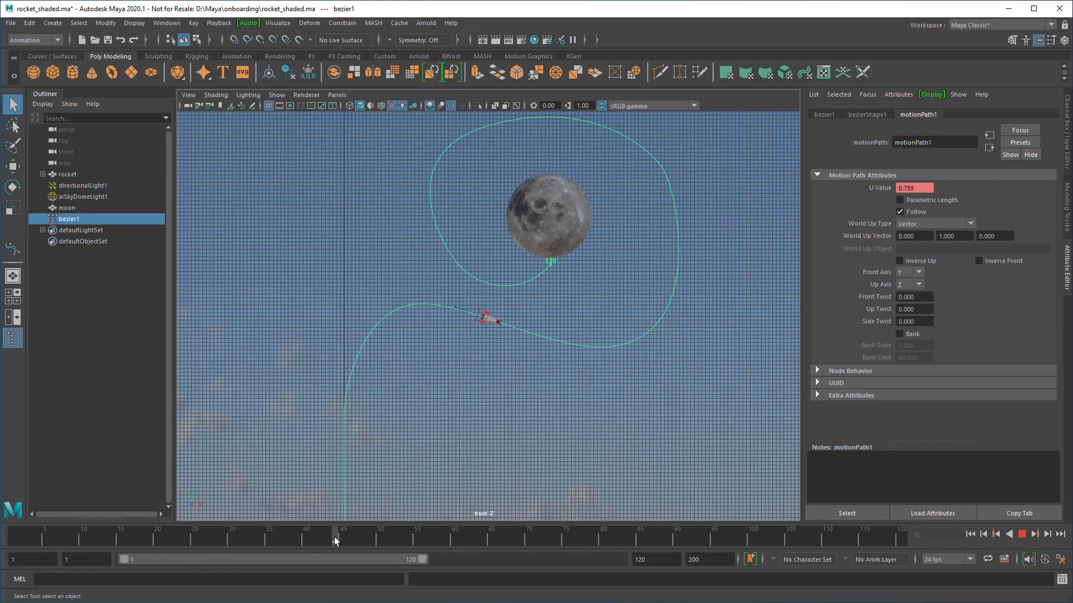
Show the Bezier curve's control vertices for editing and return to frame 1.
{"action": "right_click", "coordinate": [548, 340]}
{"action": "right_click_drag", "start_coordinate": [547, 339], "coordinate": [475, 339]}
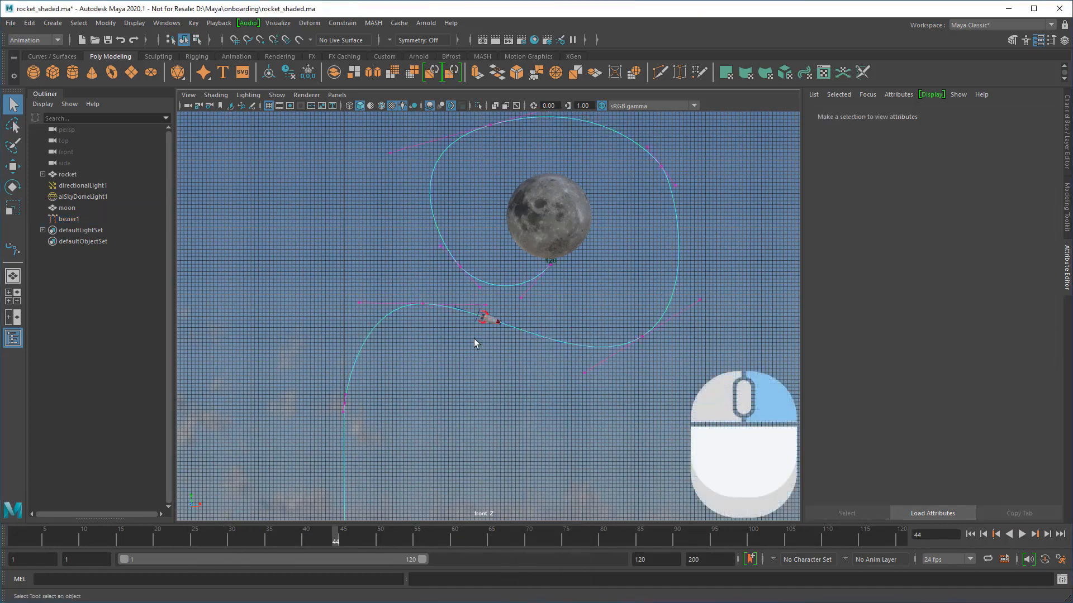
{"action": "middle_click_drag", "start_coordinate": [391, 503], "coordinate": [498, 408], "text": "alt"}
{"action": "key", "text": "alt+shift+v"}
In wireframe display, move the curve's starting control vertex inside the rocket slightly upward, and restore shaded display.
{"action": "scroll", "coordinate": [620, 407], "scroll_direction": "up", "scroll_amount": 2}
{"action": "middle_click_drag", "start_coordinate": [512, 455], "coordinate": [580, 317], "text": "alt"}
{"action": "scroll", "coordinate": [580, 318], "scroll_direction": "up", "scroll_amount": 6}
{"action": "scroll", "coordinate": [564, 310], "scroll_direction": "up", "scroll_amount": 2}
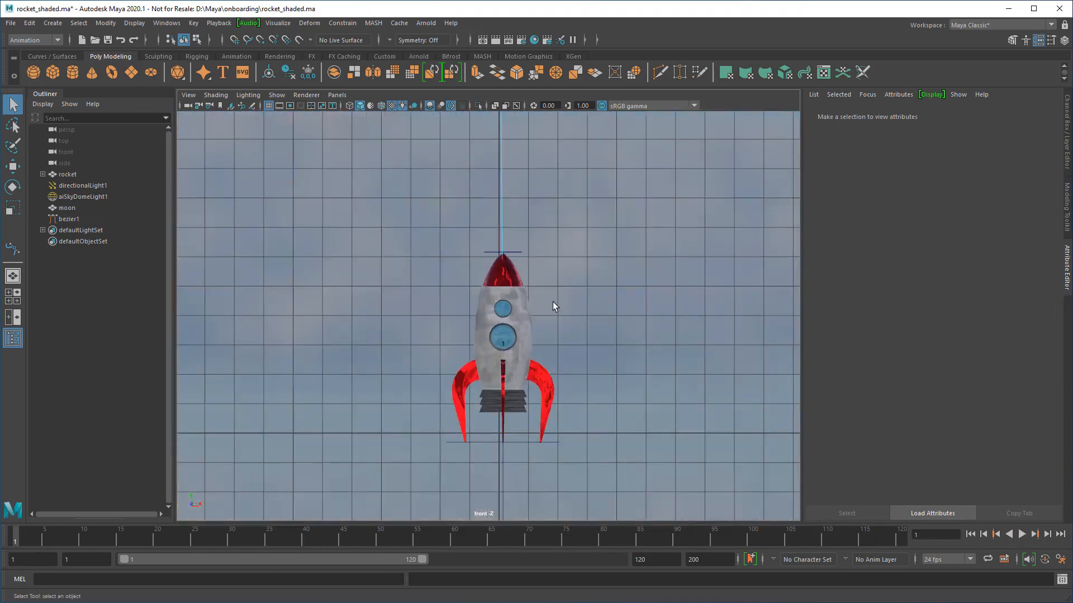
{"action": "left_click", "coordinate": [348, 106]}
{"action": "left_click", "coordinate": [503, 347]}
{"action": "key", "text": "w"}
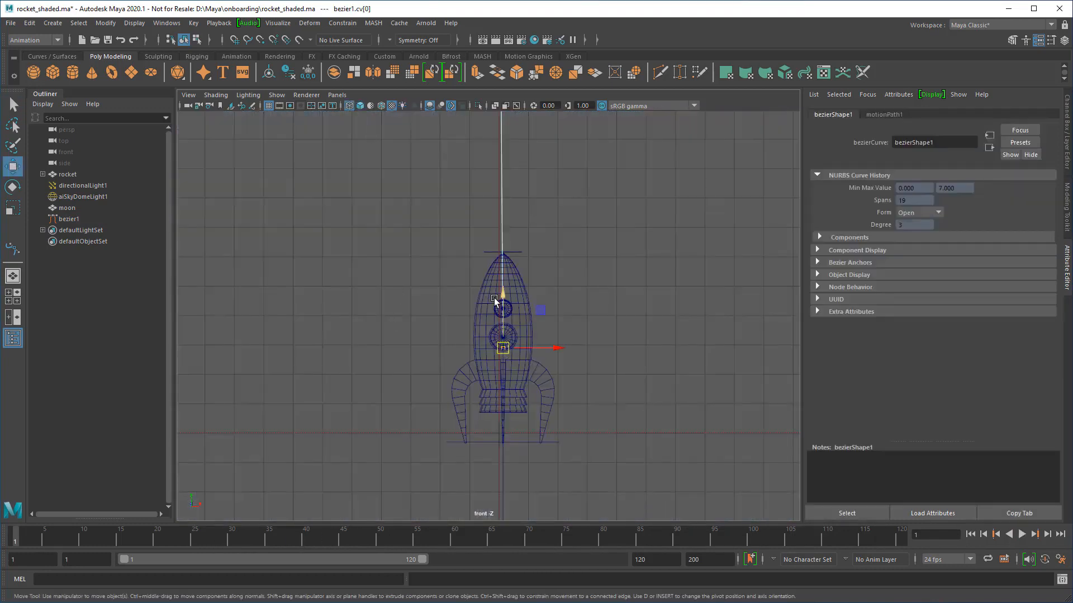
{"action": "left_click_drag", "start_coordinate": [503, 295], "coordinate": [503, 286]}
{"action": "left_click", "coordinate": [361, 106]}
Scrub through the rocket's flight between frames 1 and 49 to examine how it follows the curve.
{"action": "scroll", "coordinate": [608, 283], "scroll_direction": "down", "scroll_amount": 2}
{"action": "mouse_move", "coordinate": [593, 251]}
{"action": "middle_mouse_down", "text": "alt"}
{"action": "mouse_move", "coordinate": [524, 424]}
{"action": "mouse_move", "coordinate": [495, 458]}
{"action": "middle_mouse_up", "text": "alt"}
{"action": "scroll", "coordinate": [495, 458], "scroll_direction": "down", "scroll_amount": 6}
{"action": "left_click_drag", "start_coordinate": [56, 547], "coordinate": [218, 558]}
{"action": "middle_click_drag", "start_coordinate": [593, 270], "coordinate": [390, 528], "text": "alt"}
{"action": "left_click_drag", "start_coordinate": [218, 542], "coordinate": [371, 559]}
{"action": "middle_click_drag", "start_coordinate": [671, 285], "coordinate": [347, 414], "text": "alt"}
{"action": "scroll", "coordinate": [346, 414], "scroll_direction": "down", "scroll_amount": 5}
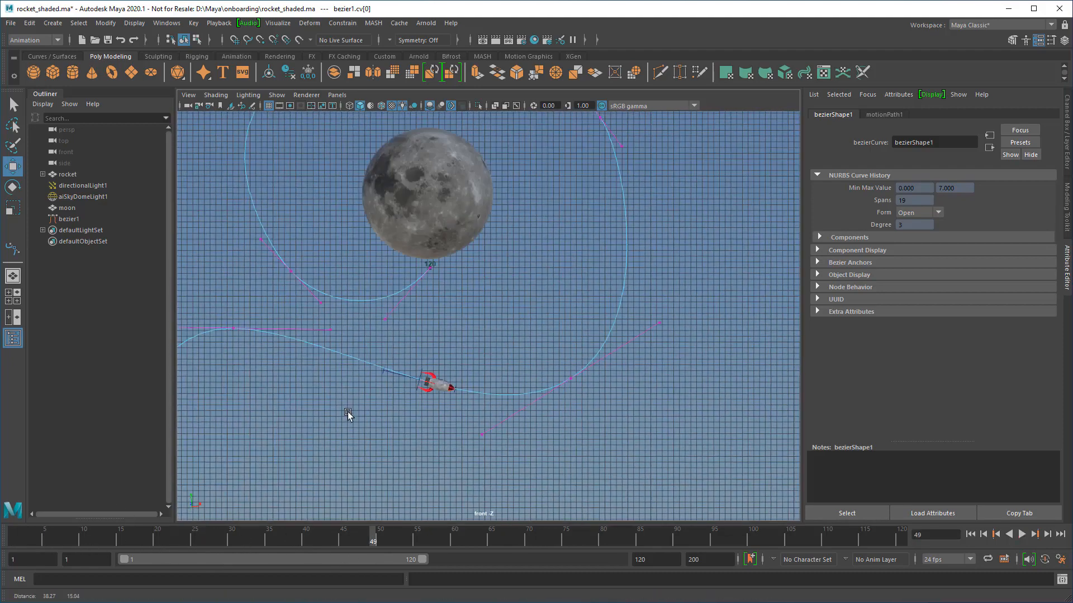
{"action": "middle_click_drag", "start_coordinate": [460, 380], "coordinate": [517, 419], "text": "alt"}
{"action": "left_click_drag", "start_coordinate": [374, 543], "coordinate": [336, 558]}
{"action": "middle_click_drag", "start_coordinate": [342, 430], "coordinate": [674, 184], "text": "alt"}
{"action": "middle_click_drag", "start_coordinate": [547, 291], "coordinate": [454, 262], "text": "alt"}
{"action": "left_click_drag", "start_coordinate": [232, 541], "coordinate": [14, 550]}
{"action": "left_click_drag", "start_coordinate": [18, 538], "coordinate": [219, 558]}
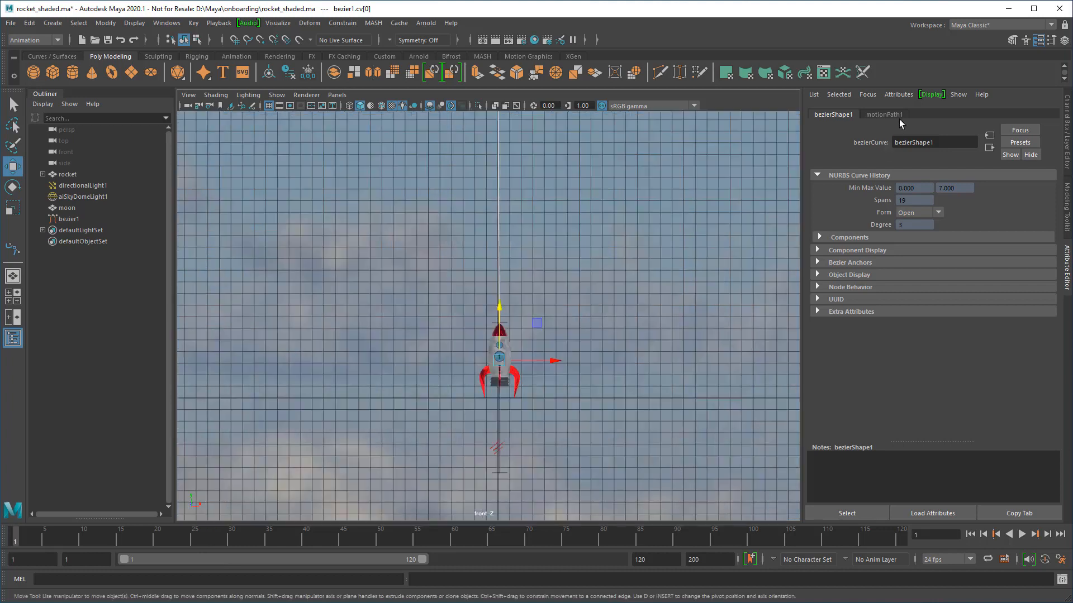
Select the motion path node, move its starting key from frame 1 to frame 24, and scrub to frame 35.
{"action": "left_click", "coordinate": [899, 115]}
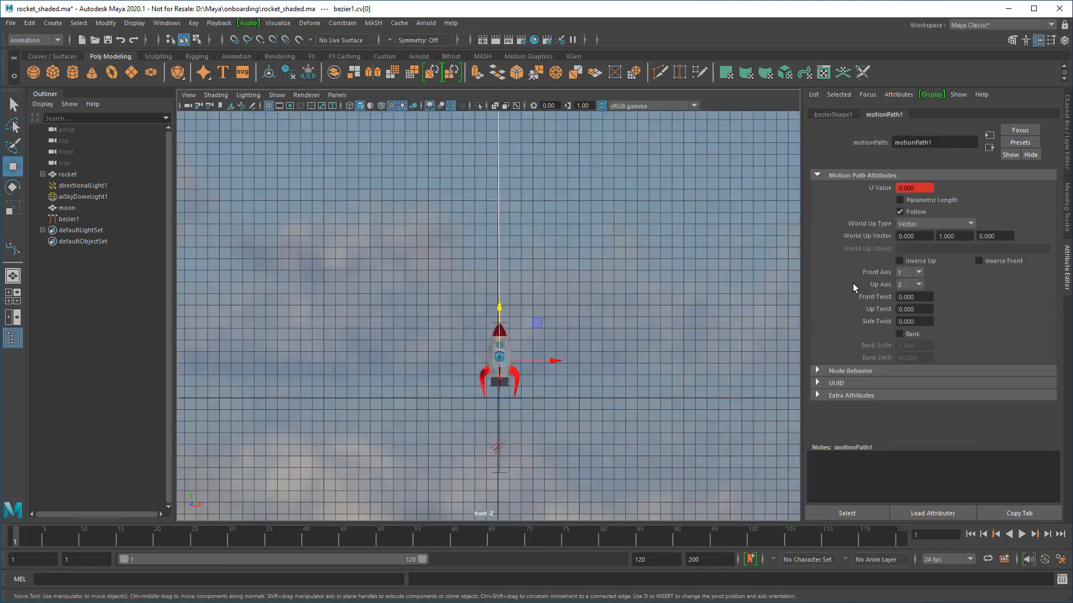
{"action": "left_click", "coordinate": [847, 514]}
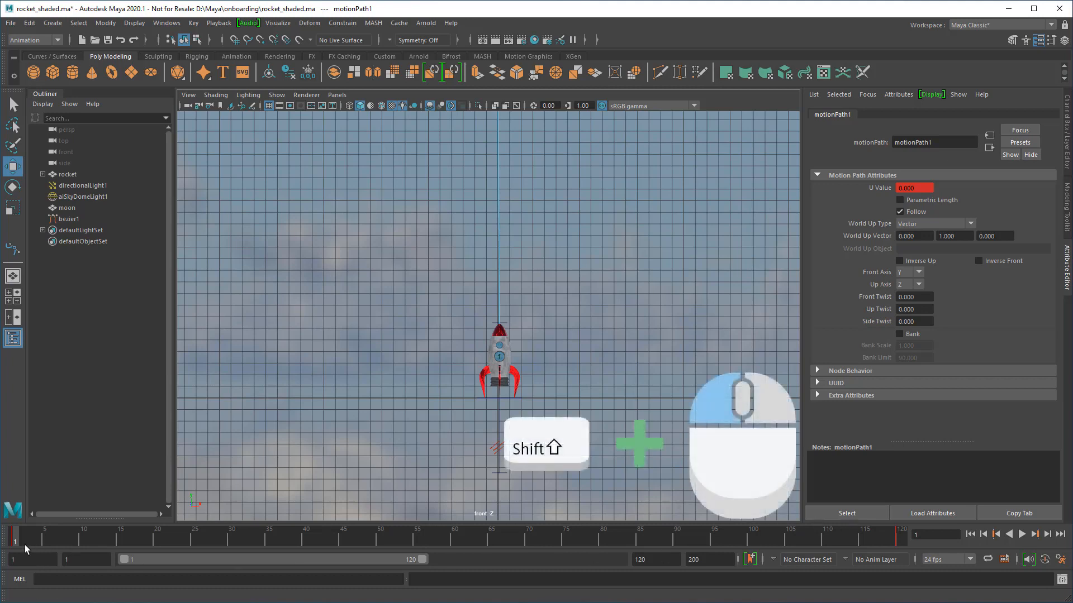
{"action": "middle_click_drag", "start_coordinate": [17, 547], "coordinate": [158, 549]}
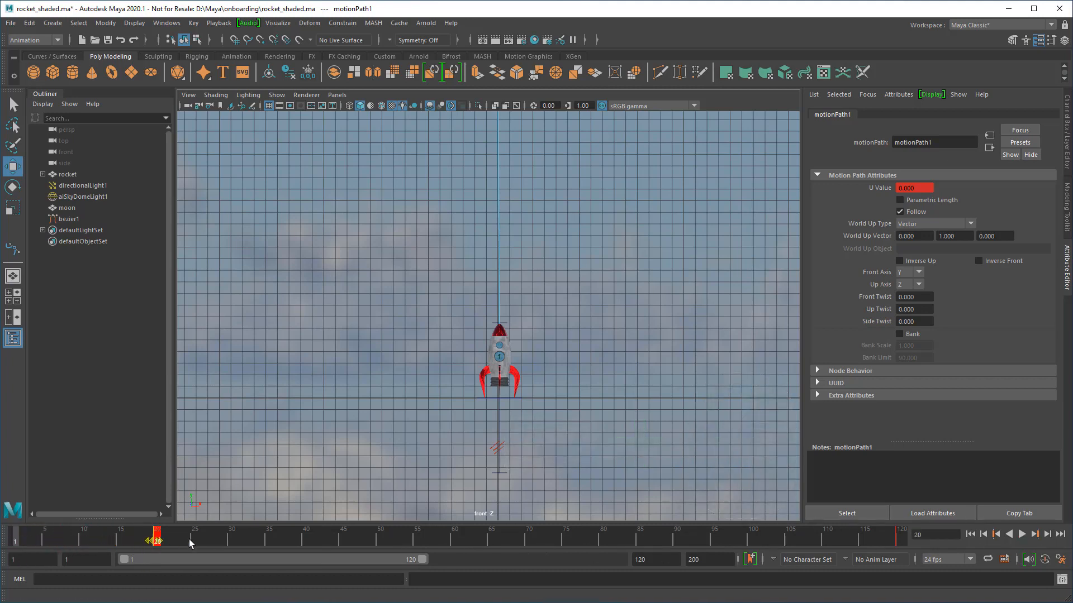
{"action": "mouse_move", "coordinate": [189, 539]}
{"action": "left_mouse_down"}
{"action": "mouse_move", "coordinate": [36, 545]}
{"action": "mouse_move", "coordinate": [213, 558]}
{"action": "mouse_move", "coordinate": [156, 556]}
{"action": "mouse_move", "coordinate": [177, 541]}
{"action": "left_mouse_up"}
{"action": "left_click", "coordinate": [156, 542], "text": "shift"}
{"action": "left_click_drag", "start_coordinate": [166, 543], "coordinate": [270, 550]}
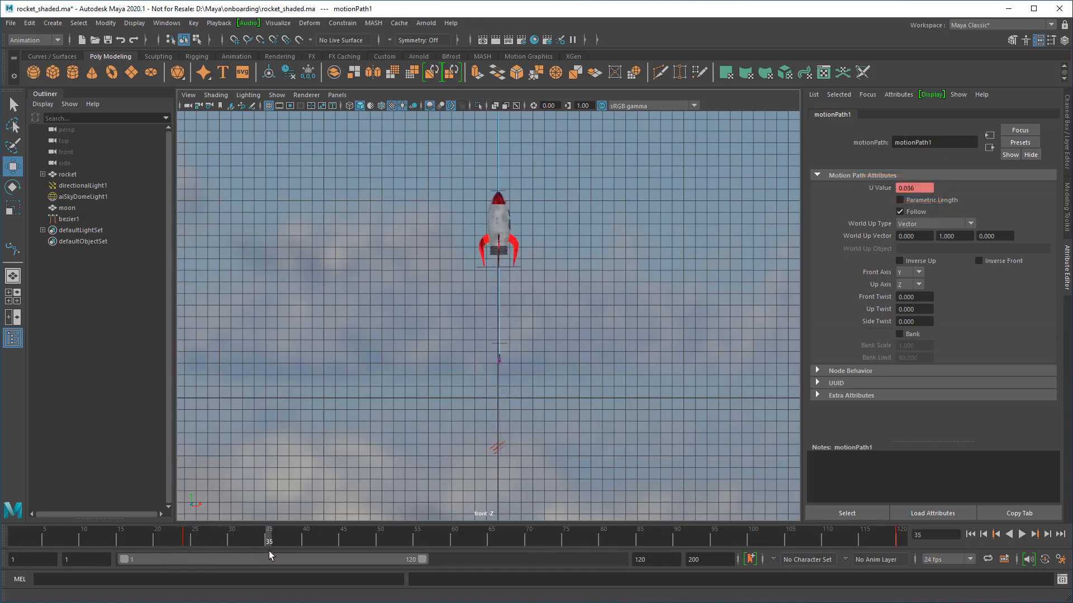
Return to frame 1 and extend the playback range's end to frame 200.
{"action": "scroll", "coordinate": [563, 388], "scroll_direction": "down", "scroll_amount": 7}
{"action": "middle_click_drag", "start_coordinate": [554, 321], "coordinate": [422, 466], "text": "alt"}
{"action": "scroll", "coordinate": [520, 424], "scroll_direction": "down", "scroll_amount": 4}
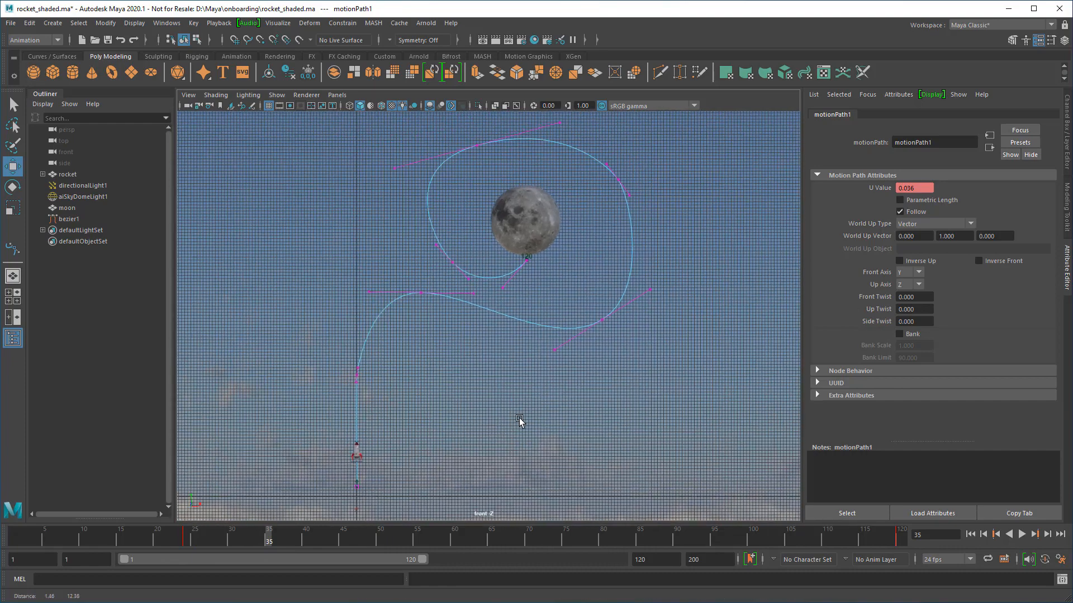
{"action": "left_click", "coordinate": [971, 534]}
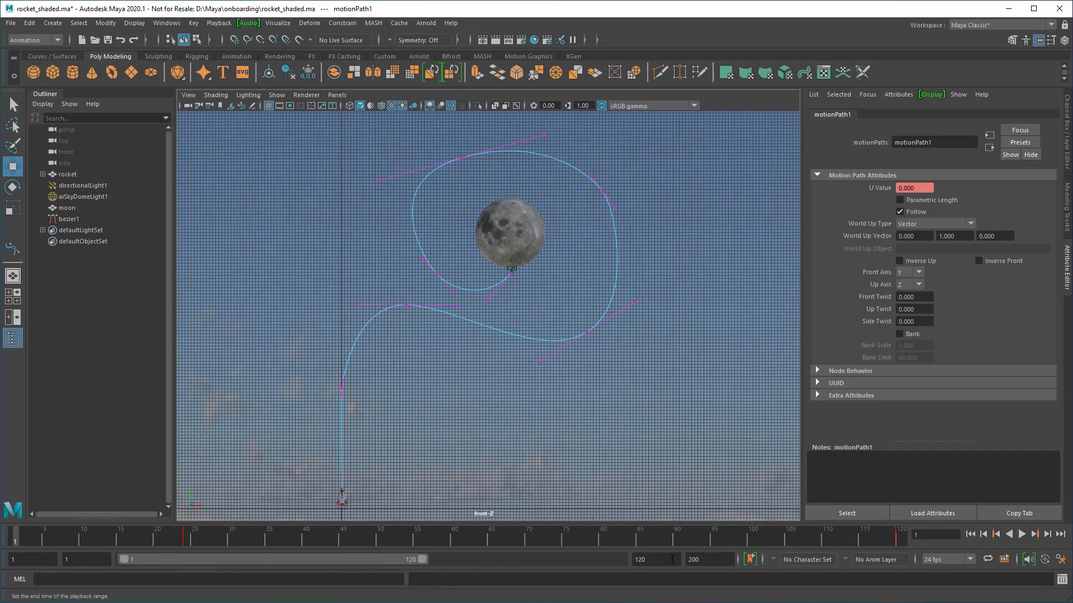
{"action": "type", "text": "200"}
{"action": "key", "text": "Return"}
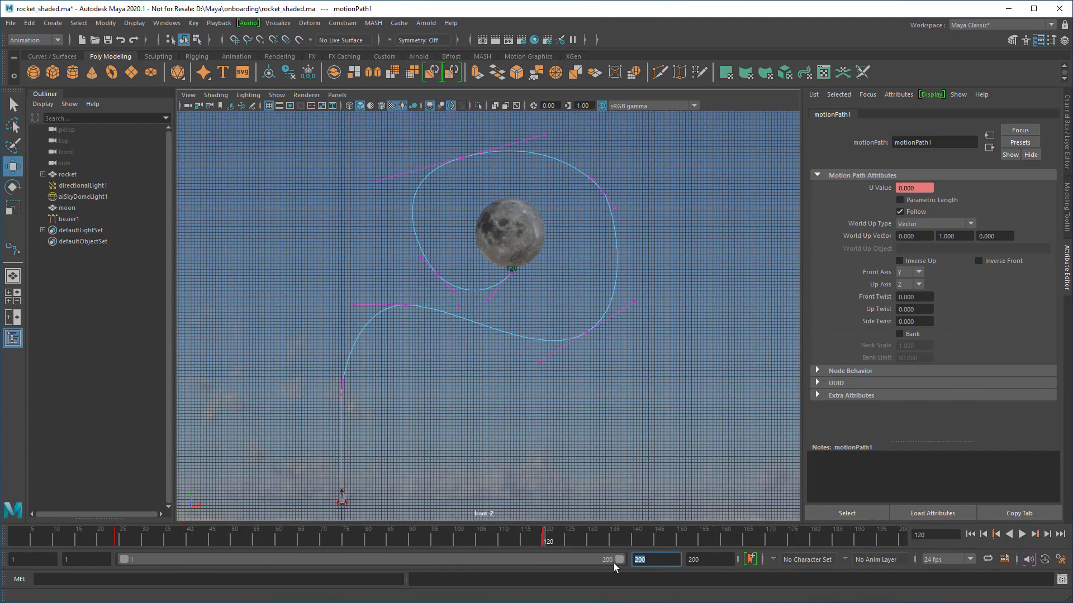
Scrub the rocket's flight to frame 121 to examine how it arrives at the underside of the moon.
{"action": "left_click_drag", "start_coordinate": [118, 540], "coordinate": [122, 540]}
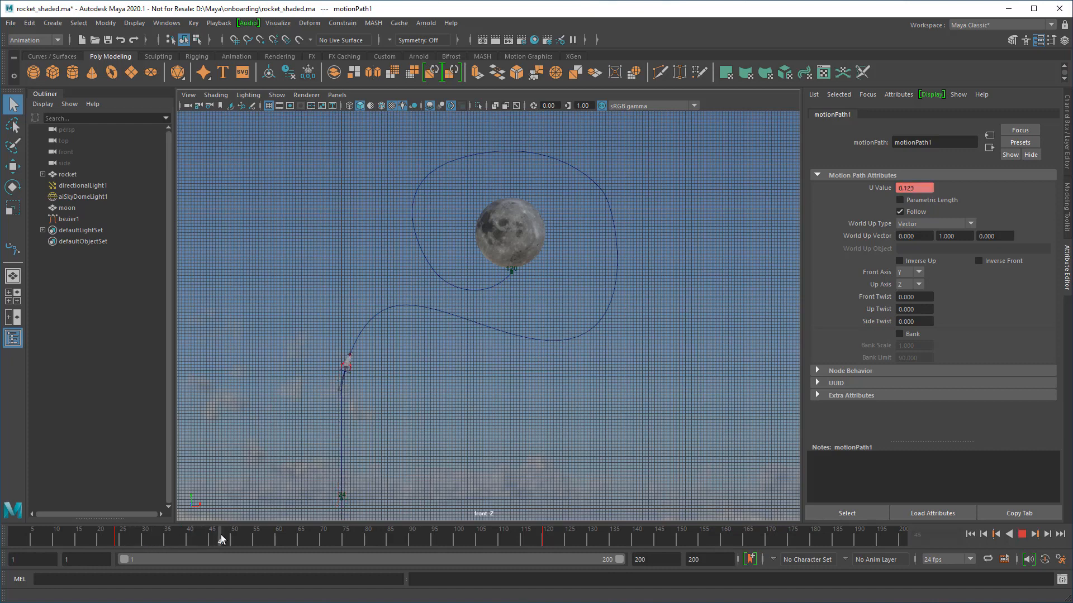
{"action": "left_click_drag", "start_coordinate": [284, 536], "coordinate": [338, 541]}
{"action": "left_click_drag", "start_coordinate": [537, 546], "coordinate": [550, 543]}
{"action": "scroll", "coordinate": [536, 312], "scroll_direction": "up", "scroll_amount": 10}
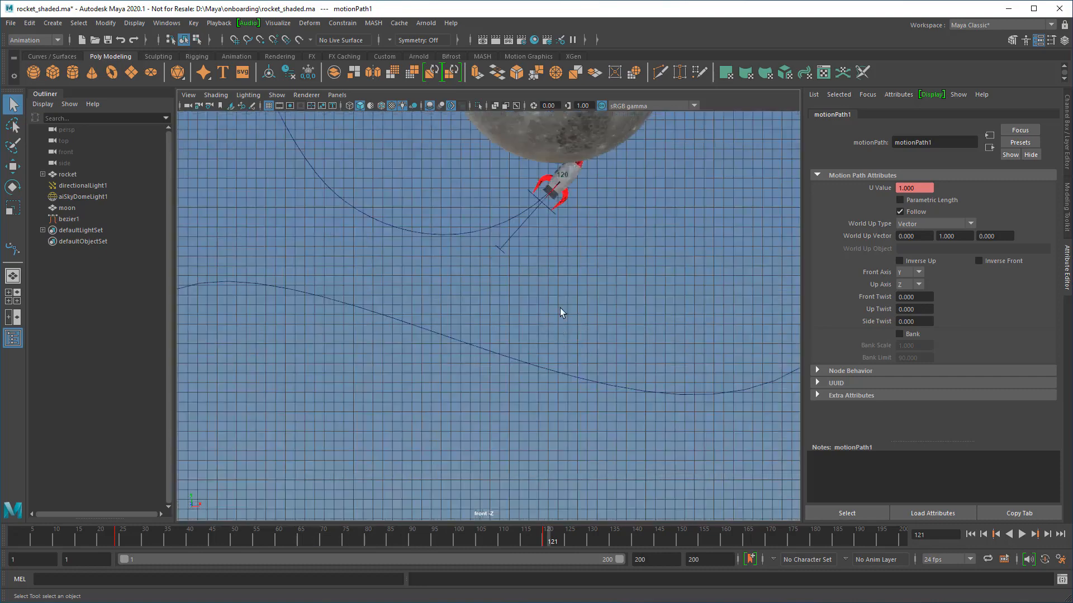
{"action": "middle_click_drag", "start_coordinate": [560, 308], "coordinate": [468, 502], "text": "alt"}
{"action": "scroll", "coordinate": [492, 434], "scroll_direction": "up", "scroll_amount": 3}
{"action": "middle_click_drag", "start_coordinate": [515, 432], "coordinate": [560, 414], "text": "alt"}
{"action": "scroll", "coordinate": [562, 415], "scroll_direction": "down", "scroll_amount": 3}
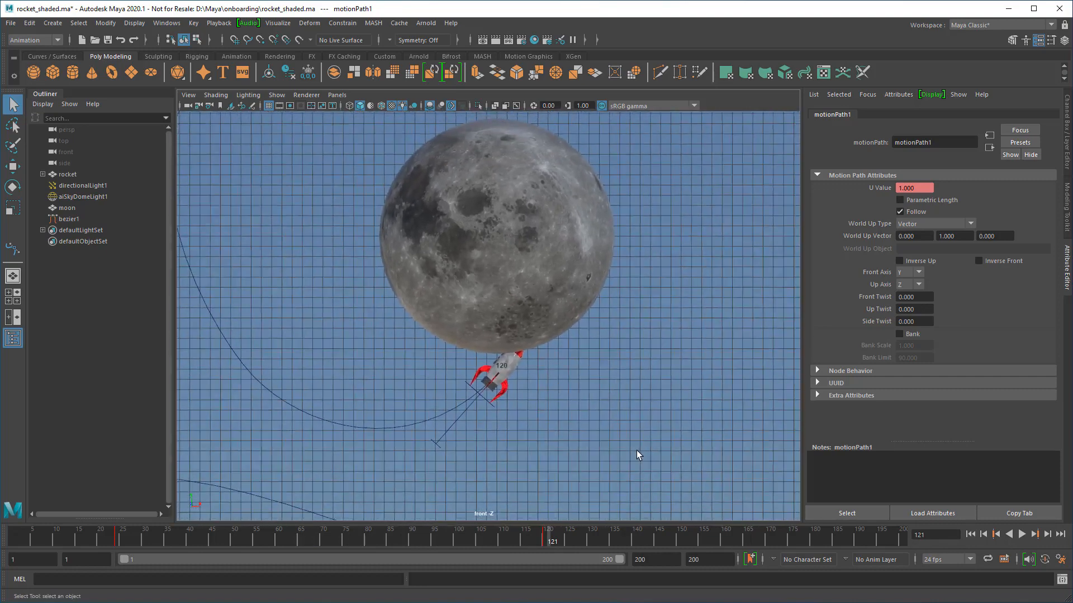
Show the Bezier curve's control vertices in wireframe display and move the curve's end anchor down below the moon.
{"action": "right_click_drag", "start_coordinate": [434, 423], "coordinate": [391, 386]}
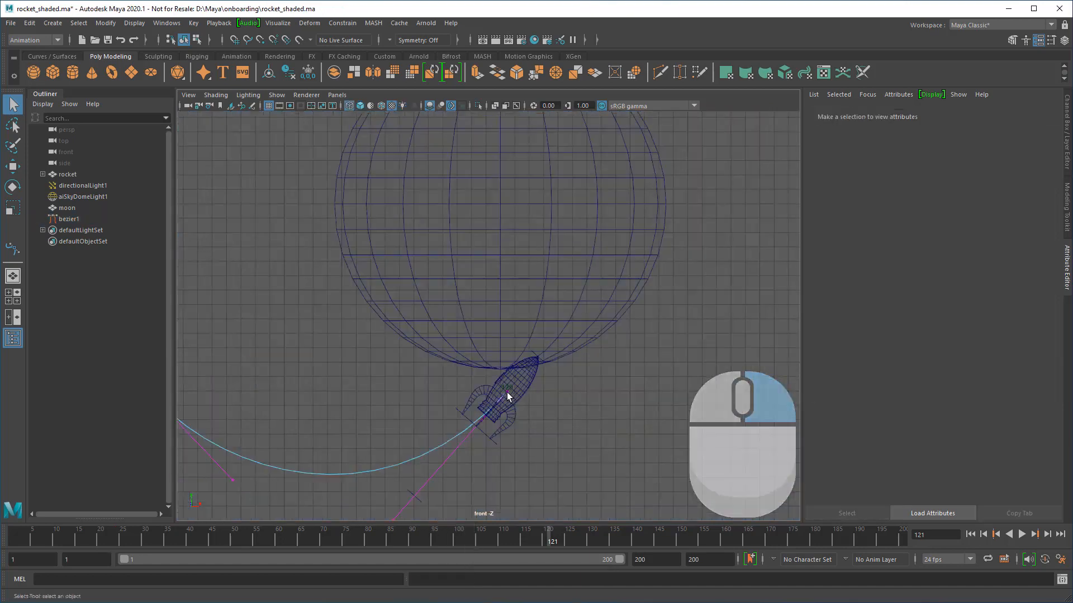
{"action": "left_click", "coordinate": [507, 392]}
{"action": "scroll", "coordinate": [506, 397], "scroll_direction": "down", "scroll_amount": 3}
{"action": "key", "text": "w"}
{"action": "left_click_drag", "start_coordinate": [503, 315], "coordinate": [505, 422]}
{"action": "middle_click_drag", "start_coordinate": [504, 422], "coordinate": [514, 340], "text": "alt"}
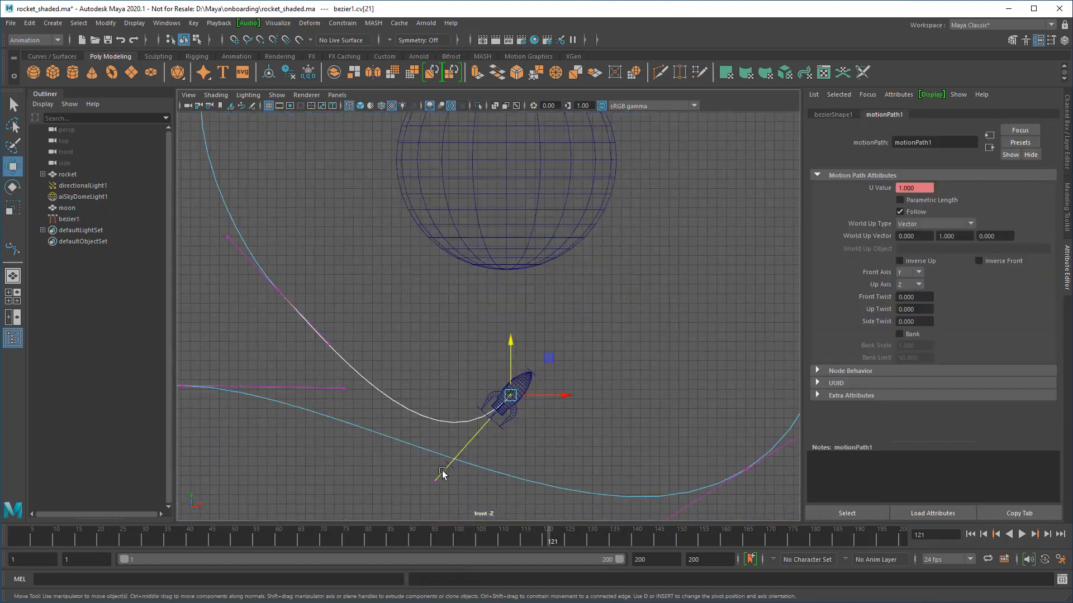
Move the end anchor's tangent handle directly above the anchor so the rocket finishes pointing straight down.
{"action": "left_click", "coordinate": [436, 479]}
{"action": "left_click_drag", "start_coordinate": [434, 441], "coordinate": [437, 267]}
{"action": "left_click_drag", "start_coordinate": [476, 307], "coordinate": [550, 311]}
{"action": "middle_click_drag", "start_coordinate": [550, 311], "coordinate": [627, 344], "text": "alt"}
Raise the lower-left anchor's inner tangent handle and shorten the upper-left anchor's outer tangent to reshape the curve around the moon.
{"action": "left_click", "coordinate": [405, 376]}
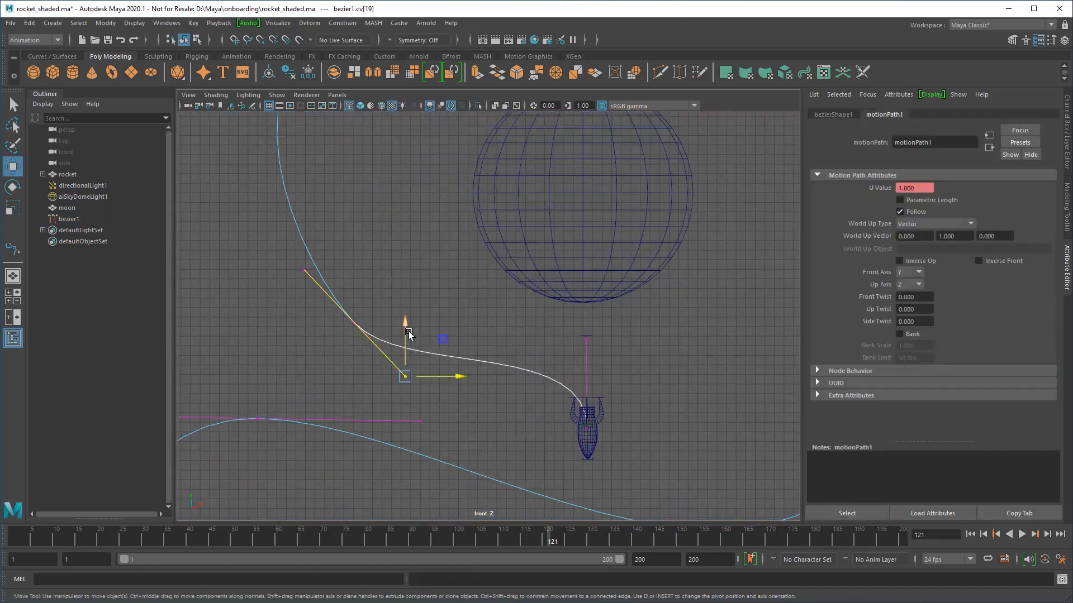
{"action": "left_click_drag", "start_coordinate": [407, 330], "coordinate": [417, 293]}
{"action": "middle_click_drag", "start_coordinate": [336, 305], "coordinate": [337, 397], "text": "alt"}
{"action": "scroll", "coordinate": [361, 347], "scroll_direction": "down", "scroll_amount": 4}
{"action": "left_click", "coordinate": [450, 139]}
{"action": "left_click", "coordinate": [281, 187]}
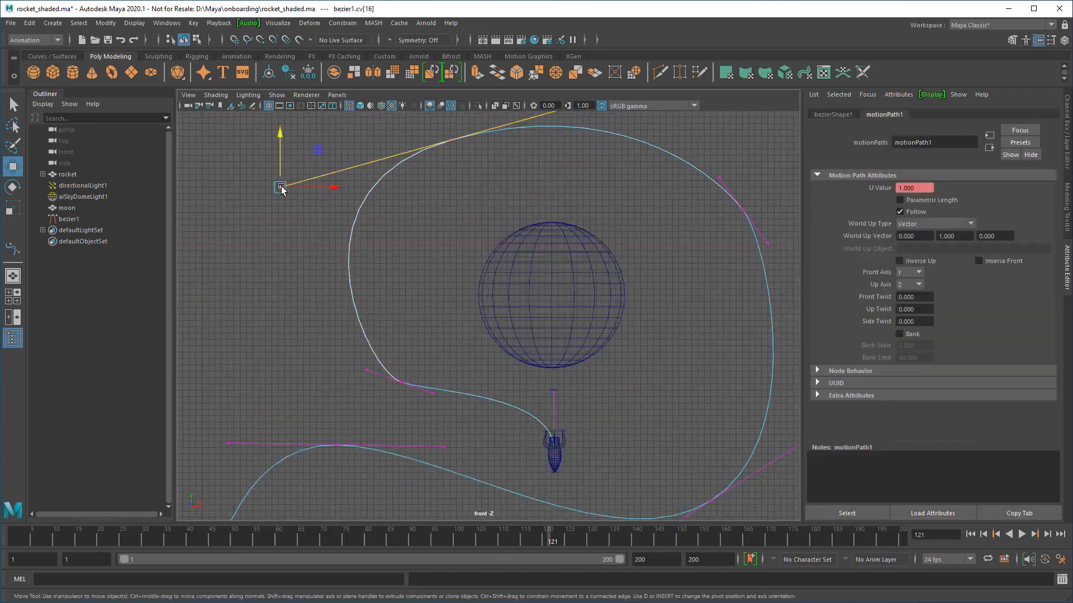
{"action": "left_click_drag", "start_coordinate": [280, 186], "coordinate": [362, 187]}
Move the lower-left anchor toward the moon and the upper-left anchor slightly down to tighten the loop.
{"action": "left_click", "coordinate": [368, 370]}
{"action": "left_click_drag", "start_coordinate": [367, 370], "coordinate": [454, 384]}
{"action": "left_click", "coordinate": [400, 382]}
{"action": "left_click", "coordinate": [451, 140]}
{"action": "left_click_drag", "start_coordinate": [451, 140], "coordinate": [461, 166]}
Shift the upper-right anchor slightly toward the moon and lengthen its tangent to round the loop's right side.
{"action": "left_click", "coordinate": [743, 210]}
{"action": "left_click_drag", "start_coordinate": [743, 210], "coordinate": [775, 283]}
{"action": "left_click", "coordinate": [750, 252]}
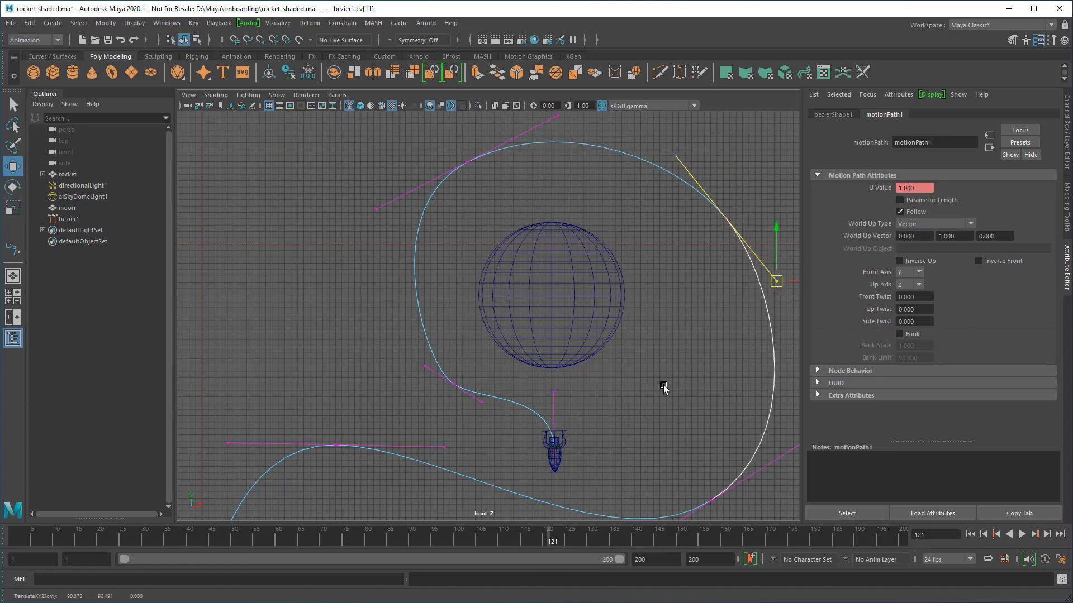
Extend the curve from its end up to the moon's underside with the Bezier tool, and lower the new end anchor slightly.
{"action": "middle_click_drag", "start_coordinate": [649, 456], "coordinate": [588, 365], "text": "alt"}
{"action": "scroll", "coordinate": [588, 365], "scroll_direction": "up", "scroll_amount": 5}
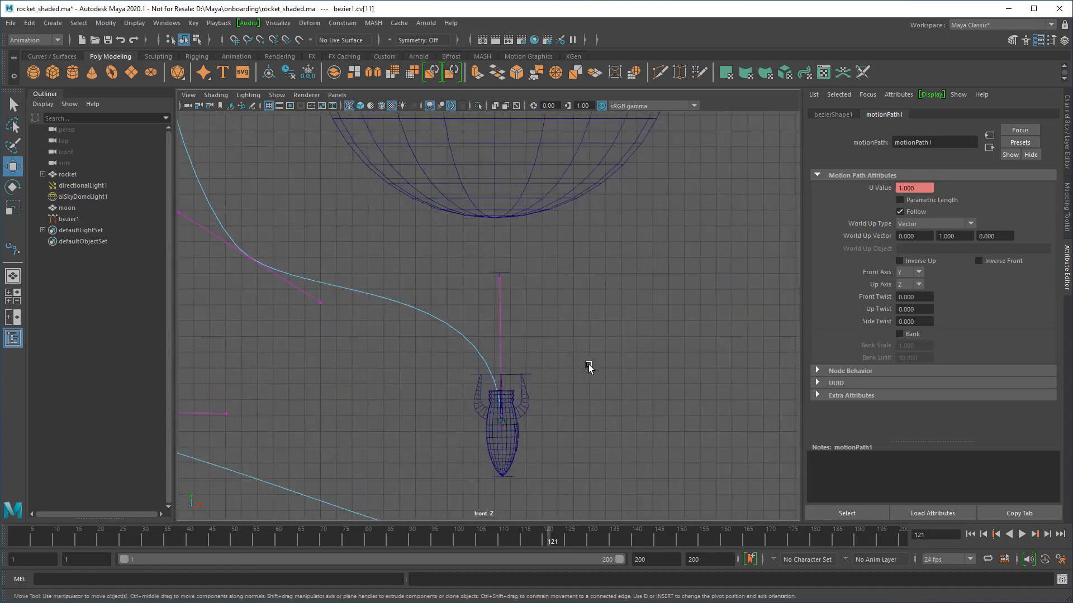
{"action": "left_click", "coordinate": [15, 254]}
{"action": "scroll", "coordinate": [417, 505], "scroll_direction": "up", "scroll_amount": 3}
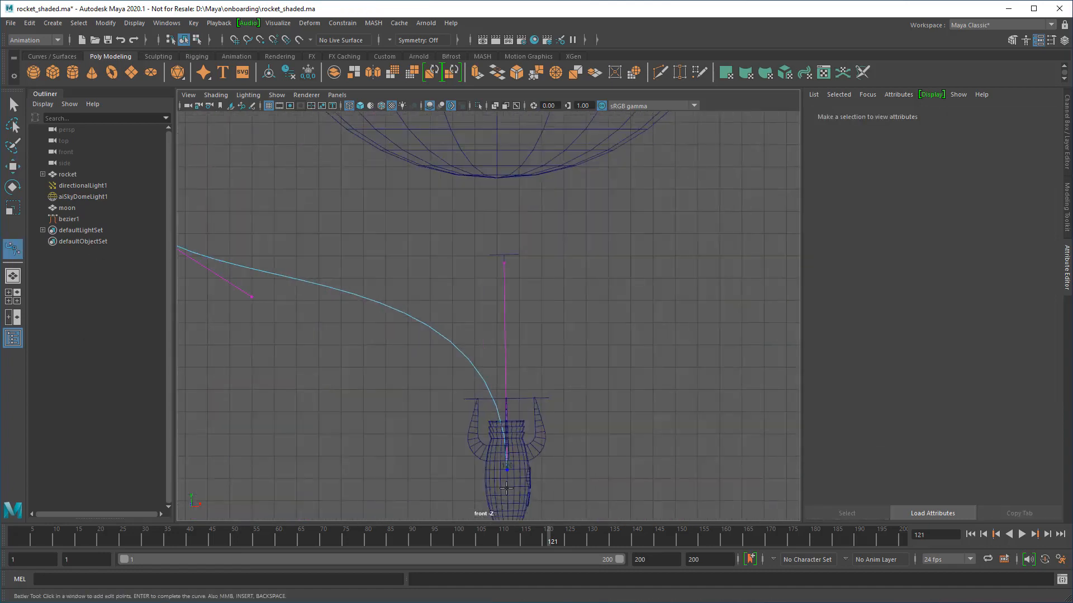
{"action": "left_click", "coordinate": [506, 470]}
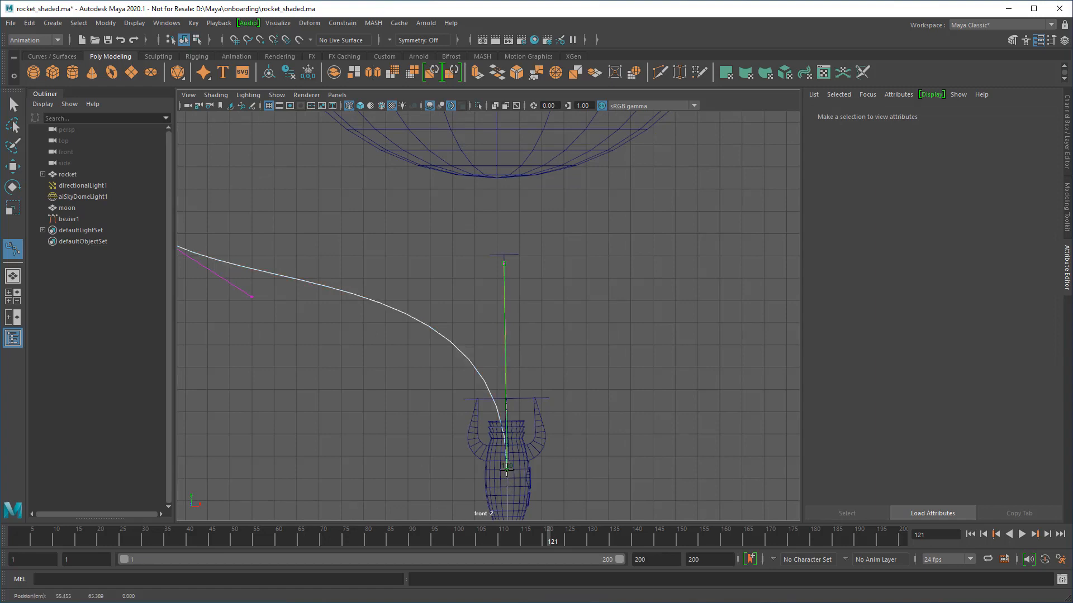
{"action": "left_click", "coordinate": [499, 180]}
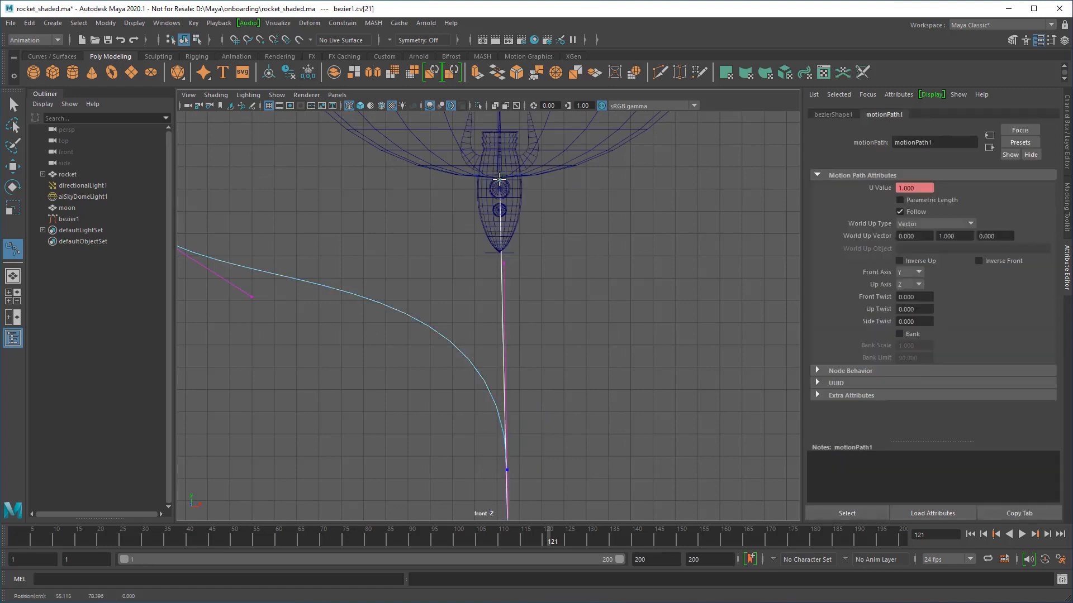
{"action": "key", "text": "w"}
{"action": "left_click", "coordinate": [499, 180]}
{"action": "left_click_drag", "start_coordinate": [499, 129], "coordinate": [500, 191]}
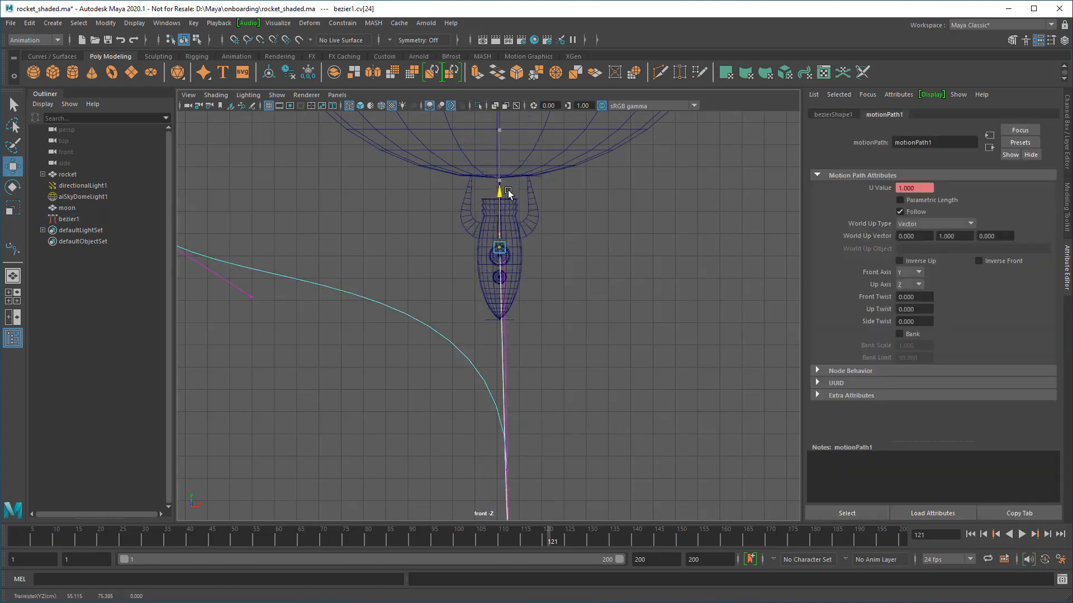
Shift the anchor before the curve's end slightly left so the final landing segment runs straight up to the moon.
{"action": "middle_click_drag", "start_coordinate": [611, 425], "coordinate": [615, 320], "text": "alt"}
{"action": "scroll", "coordinate": [615, 321], "scroll_direction": "down", "scroll_amount": 1}
{"action": "left_click", "coordinate": [509, 351]}
{"action": "left_click_drag", "start_coordinate": [560, 352], "coordinate": [551, 352]}
{"action": "scroll", "coordinate": [575, 300], "scroll_direction": "down", "scroll_amount": 1}
{"action": "middle_click_drag", "start_coordinate": [576, 301], "coordinate": [585, 333], "text": "alt"}
Restore the textured, lit display and play the animation to check the rocket's landing.
{"action": "left_click_drag", "start_coordinate": [543, 540], "coordinate": [542, 562]}
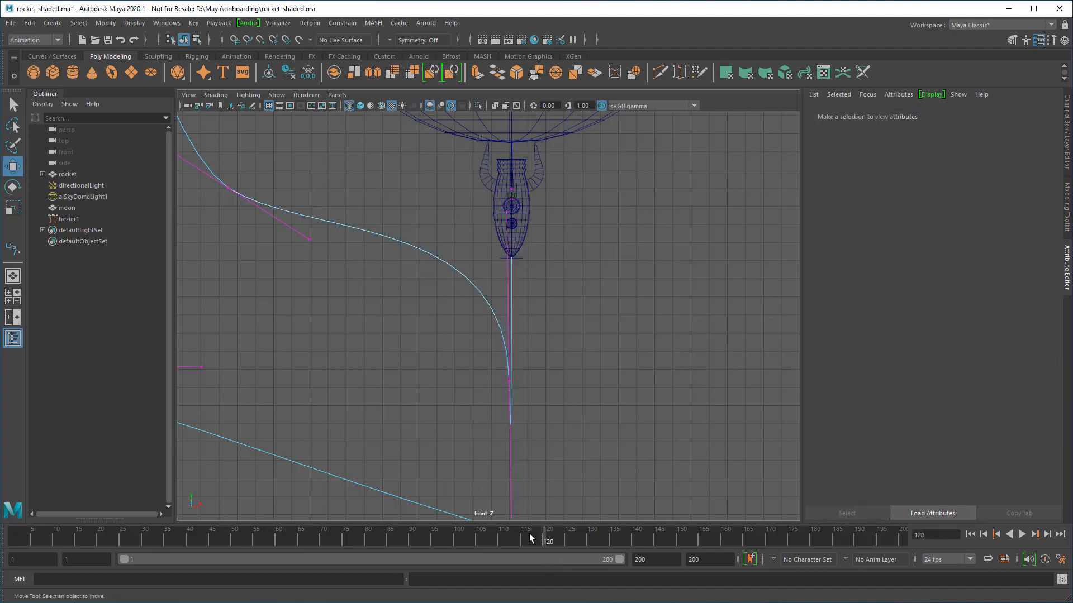
{"action": "scroll", "coordinate": [585, 366], "scroll_direction": "down", "scroll_amount": 5}
{"action": "key", "text": "6"}
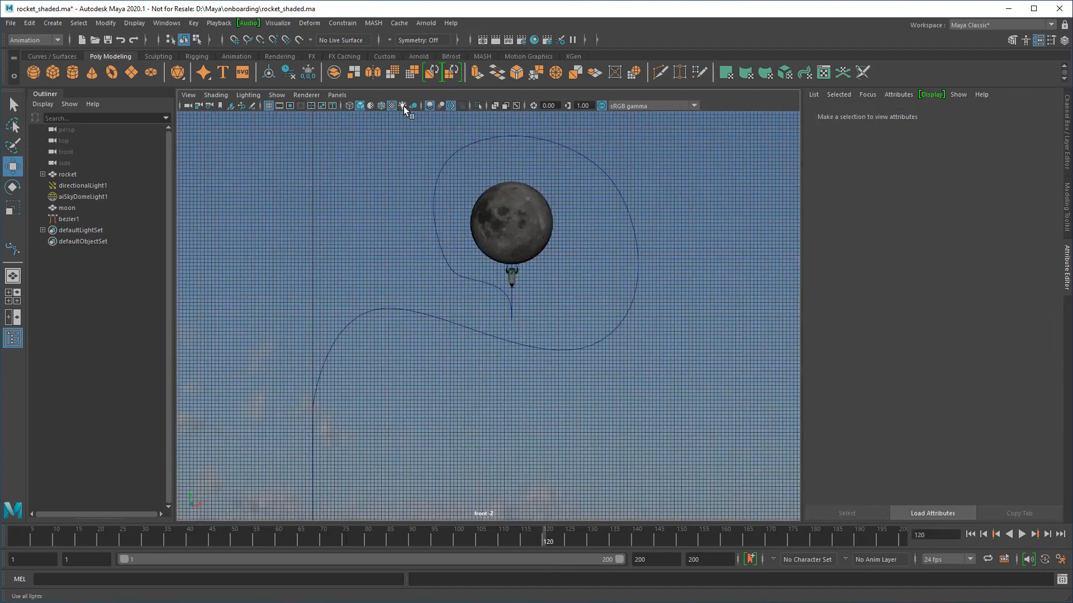
{"action": "left_click", "coordinate": [1023, 535]}
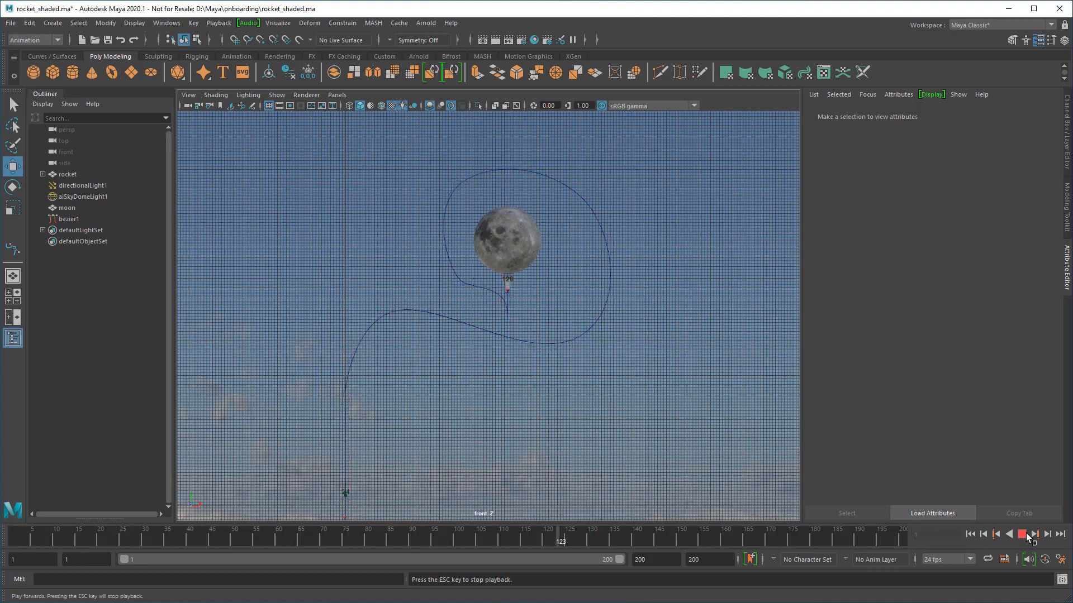
{"action": "left_click", "coordinate": [1026, 535]}
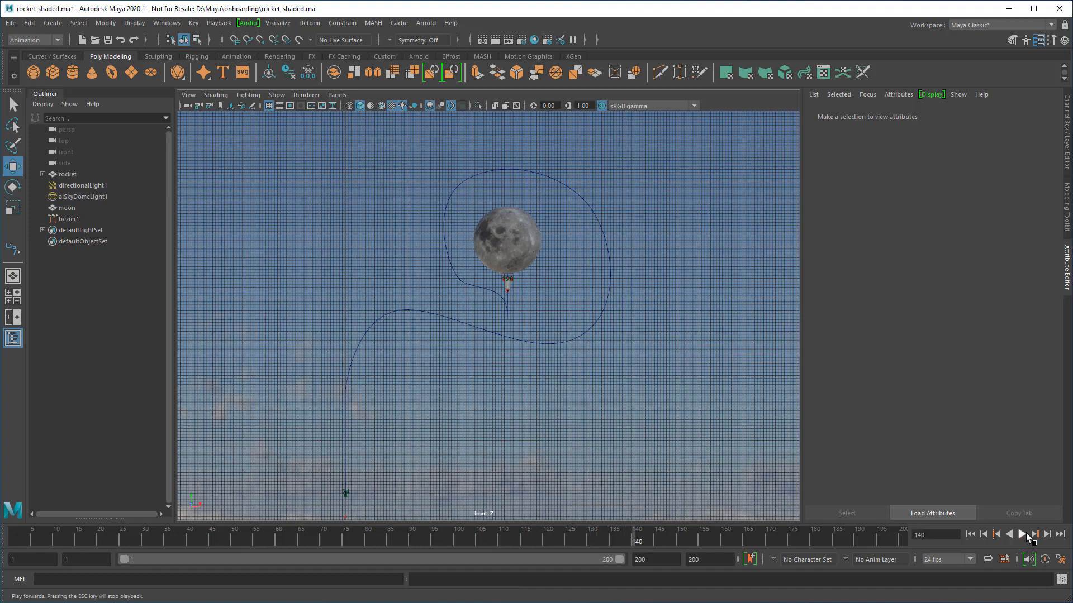
Select the Bezier curve and scrub back to frame 108 to examine the U Value before the rocket reverses.
{"action": "scroll", "coordinate": [513, 306], "scroll_direction": "up", "scroll_amount": 8}
{"action": "left_click", "coordinate": [448, 433]}
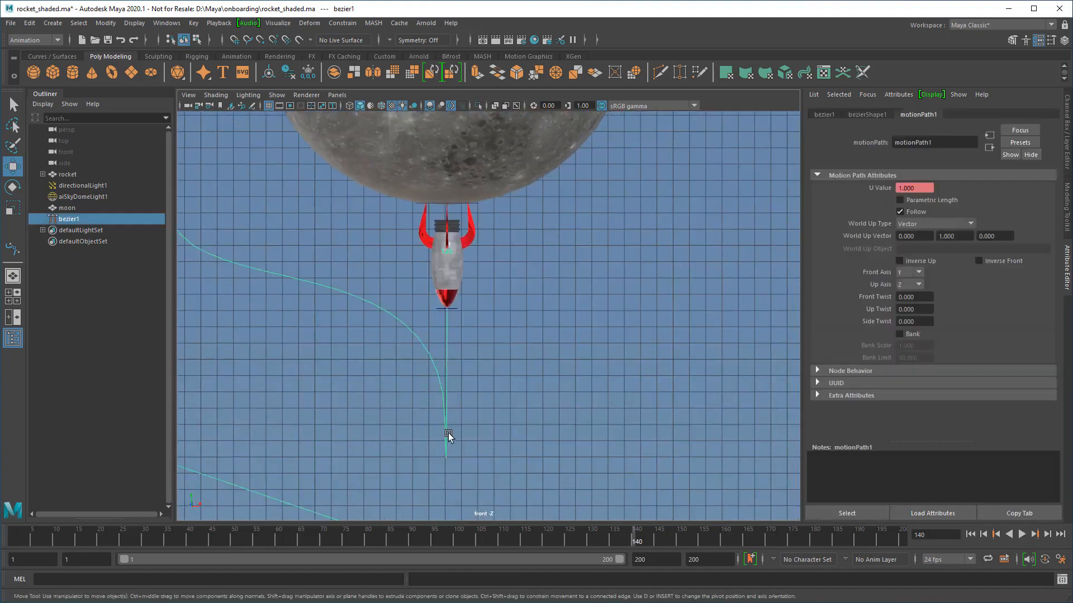
{"action": "key", "text": "q"}
{"action": "left_click_drag", "start_coordinate": [528, 542], "coordinate": [490, 557]}
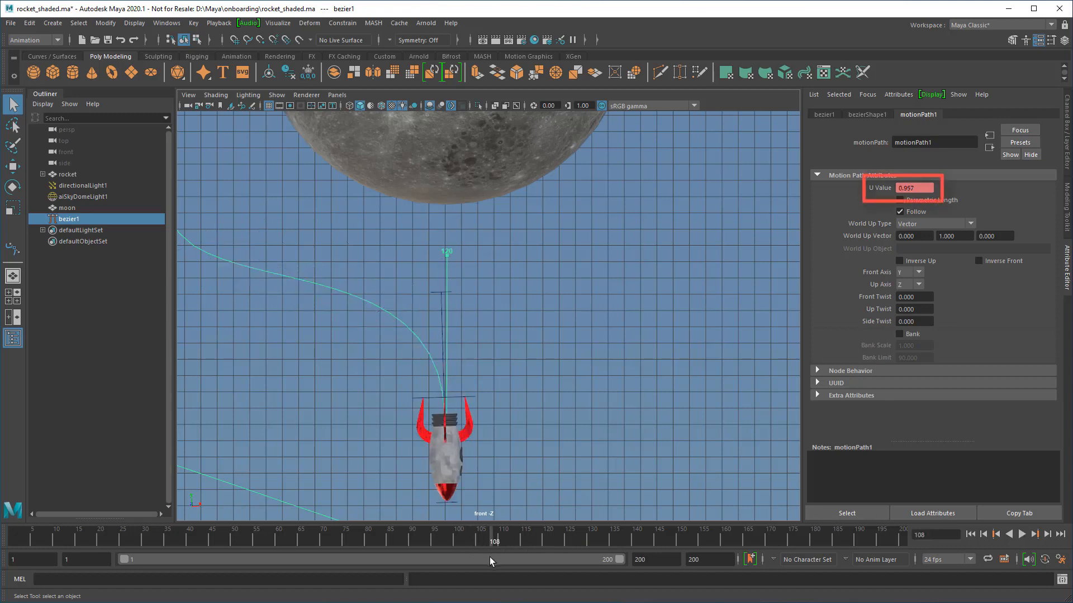
At frame 120, set the motion path's U Value to 0.957 and key it.
{"action": "key", "text": "alt+v"}
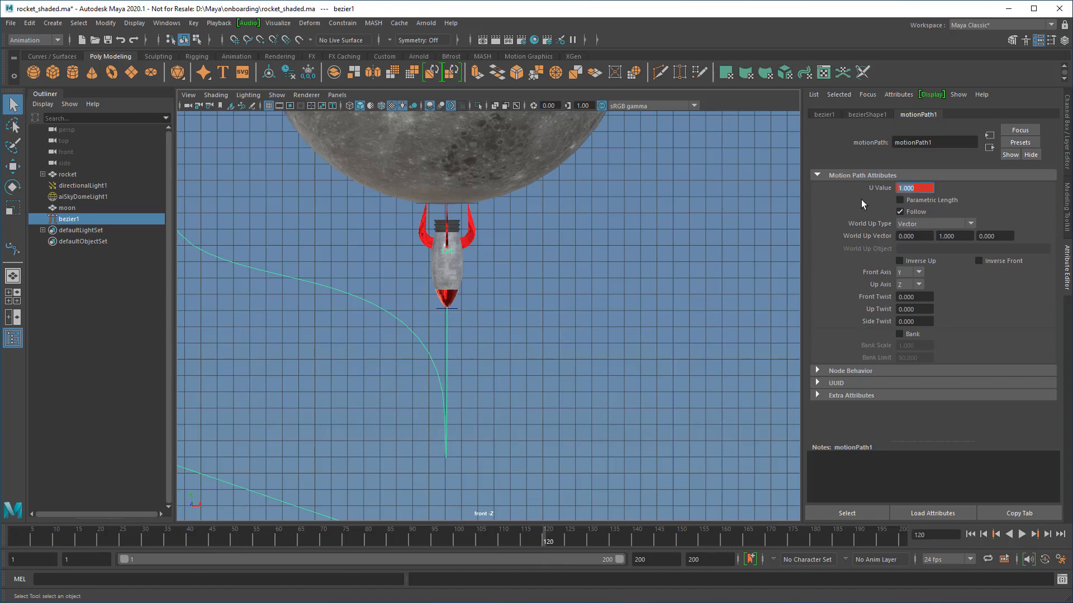
{"action": "type", "text": "0.957"}
{"action": "key", "text": "Return"}
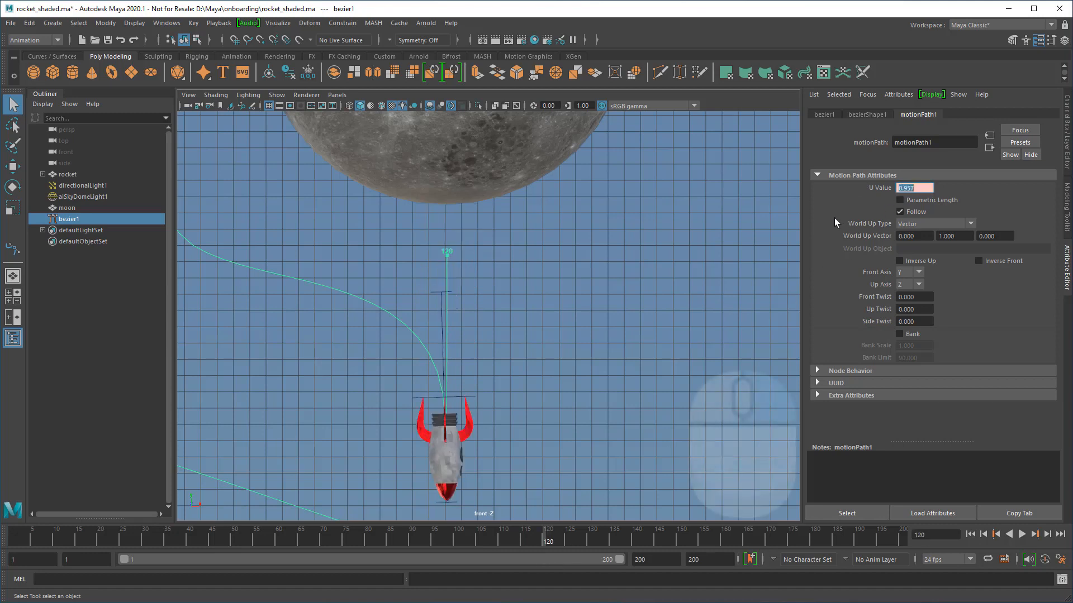
{"action": "right_click", "coordinate": [882, 190]}
{"action": "left_click", "coordinate": [907, 206]}
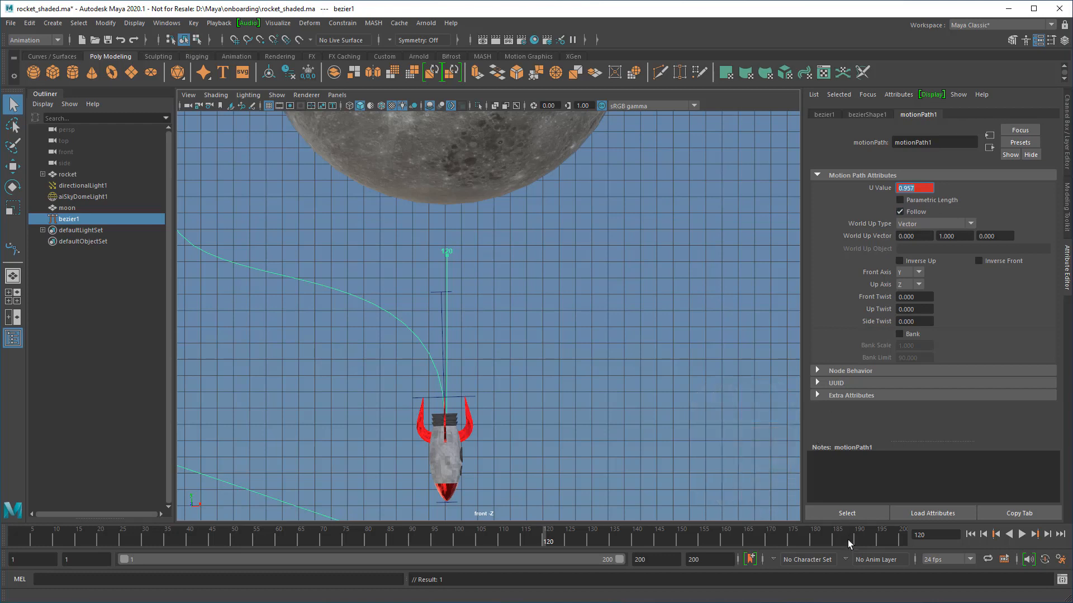
At frame 192, set the motion path's U Value to 1 and key it.
{"action": "left_click", "coordinate": [869, 545]}
{"action": "type", "text": "1"}
{"action": "key", "text": "Return"}
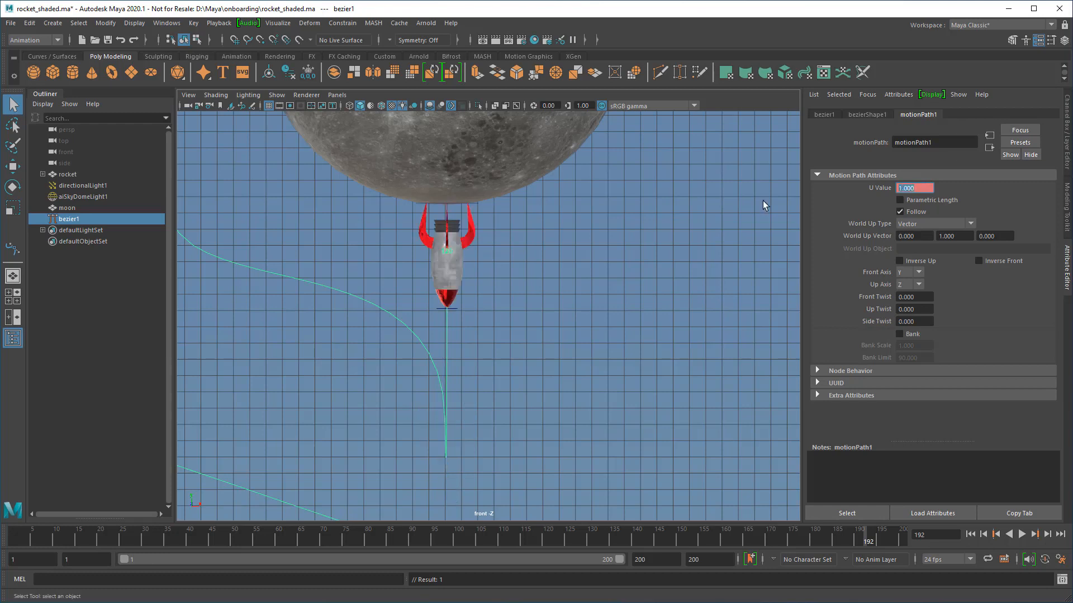
{"action": "right_click", "coordinate": [875, 188]}
{"action": "left_click", "coordinate": [898, 210]}
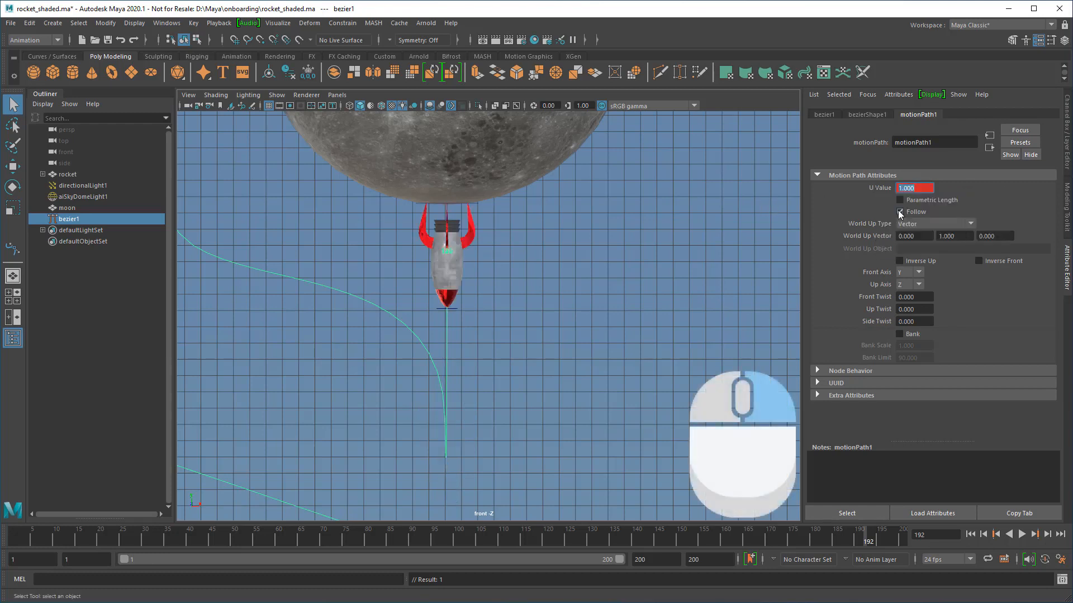
Select the motion path node, play back the retimed flight and landing, and save the scene.
{"action": "left_click", "coordinate": [852, 517]}
{"action": "left_click_drag", "start_coordinate": [559, 538], "coordinate": [367, 538]}
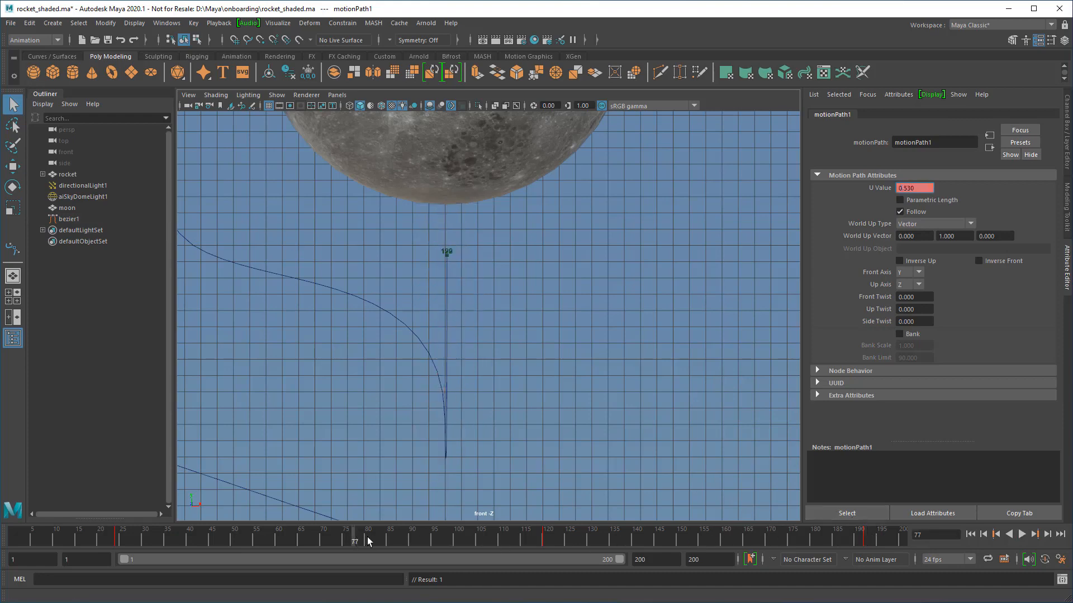
{"action": "scroll", "coordinate": [537, 403], "scroll_direction": "down", "scroll_amount": 8}
{"action": "left_click", "coordinate": [1022, 536]}
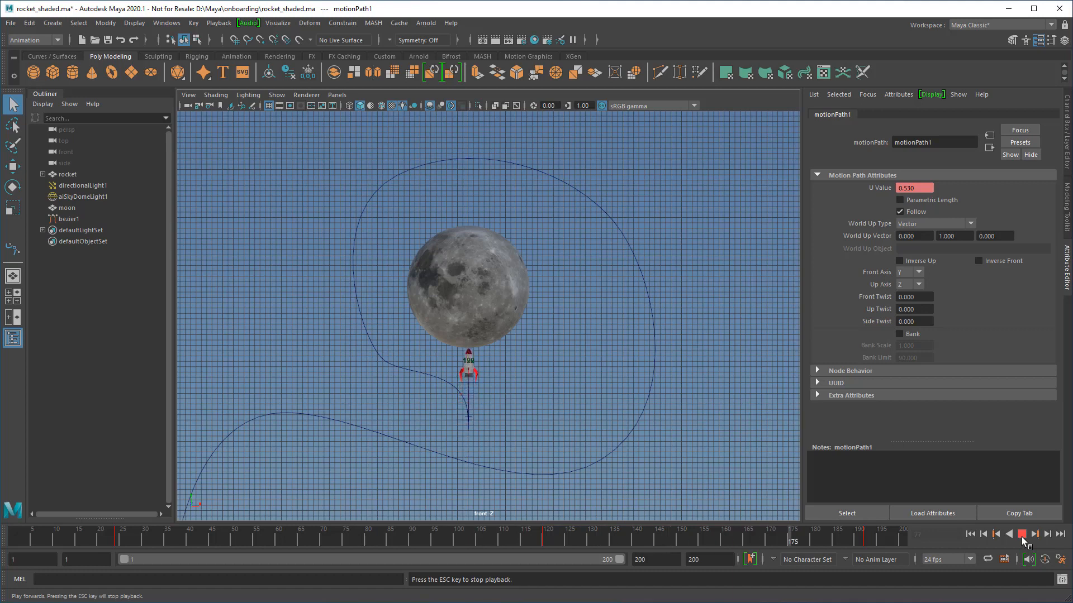
{"action": "left_click", "coordinate": [1022, 536]}
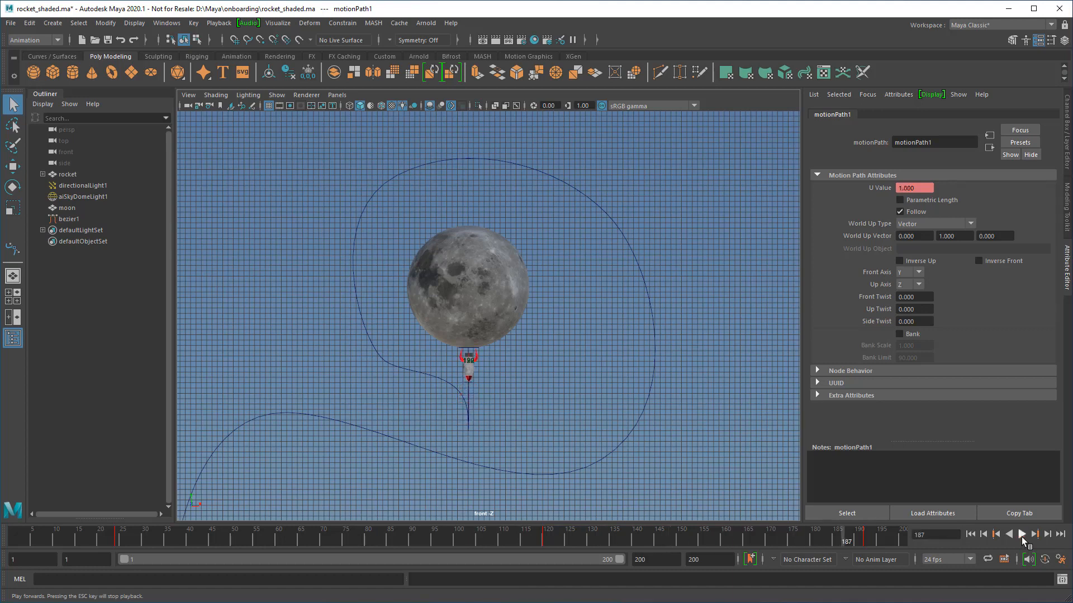
{"action": "key", "text": "ctrl+s"}
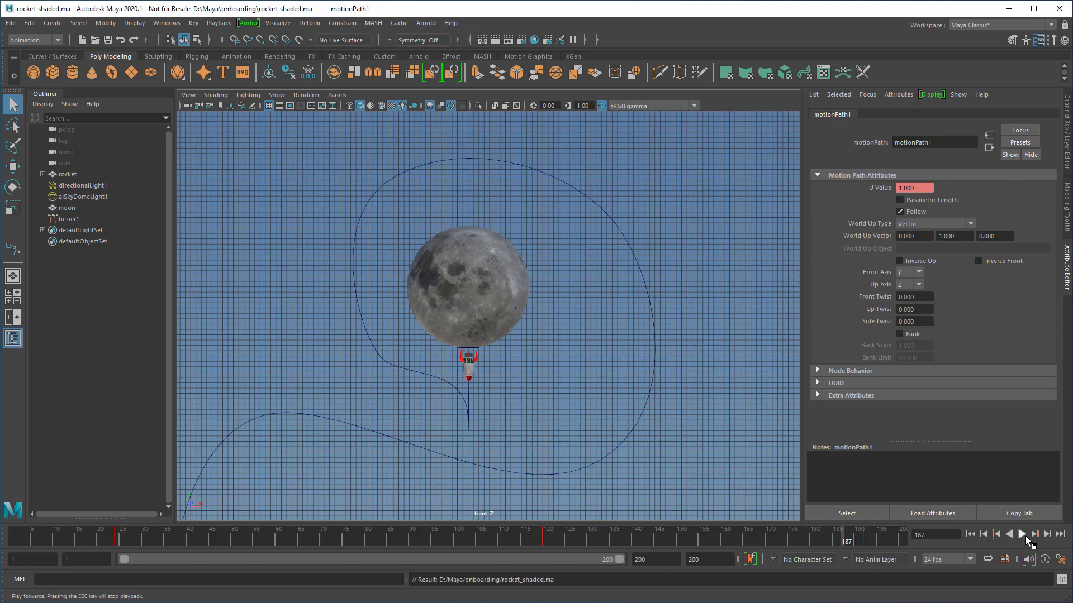
Switch to the perspective view, scrub to frame 29, and frame the rocket as it lifts off above the grid.
{"action": "left_click", "coordinate": [12, 276]}
{"action": "left_click_drag", "start_coordinate": [451, 337], "coordinate": [575, 388], "text": "alt"}
{"action": "right_click_drag", "start_coordinate": [575, 388], "coordinate": [614, 380], "text": "alt"}
{"action": "middle_click_drag", "start_coordinate": [615, 380], "coordinate": [637, 257], "text": "alt"}
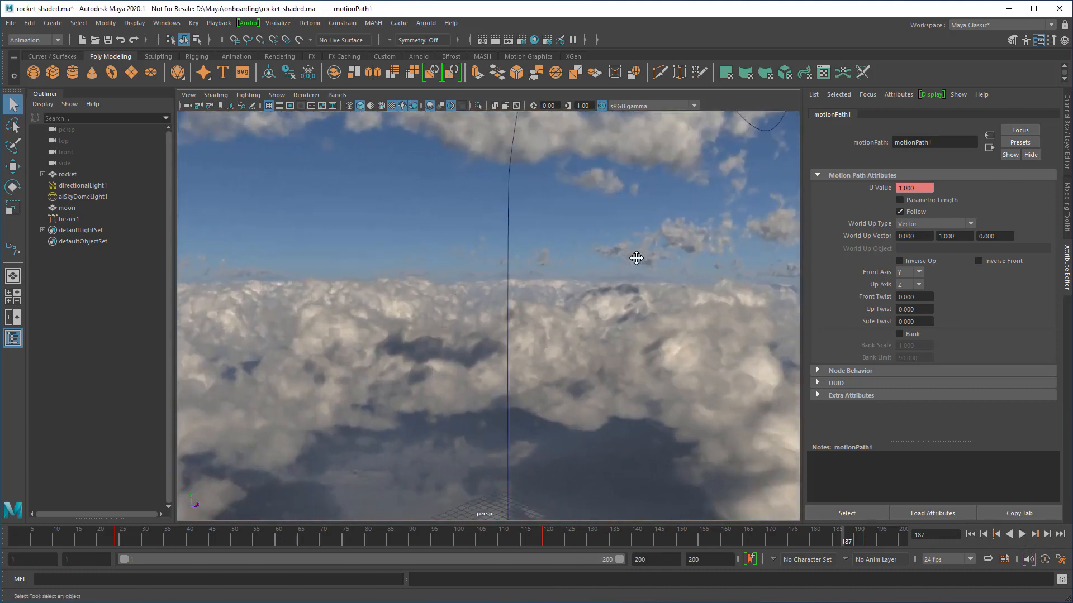
{"action": "left_click_drag", "start_coordinate": [637, 257], "coordinate": [598, 223], "text": "alt"}
{"action": "mouse_move", "coordinate": [34, 539]}
{"action": "left_mouse_down"}
{"action": "mouse_move", "coordinate": [1, 546]}
{"action": "mouse_move", "coordinate": [141, 563]}
{"action": "left_mouse_up"}
{"action": "left_click_drag", "start_coordinate": [620, 424], "coordinate": [505, 444], "text": "alt"}
{"action": "right_click_drag", "start_coordinate": [506, 444], "coordinate": [477, 440], "text": "alt"}
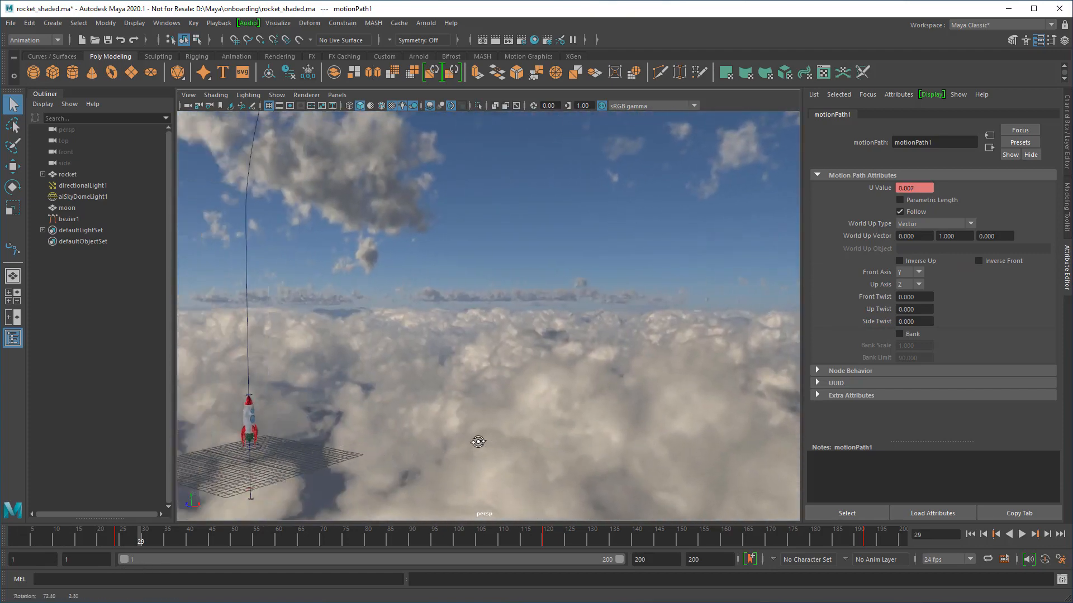
{"action": "middle_click_drag", "start_coordinate": [477, 441], "coordinate": [690, 360], "text": "alt"}
{"action": "left_click_drag", "start_coordinate": [690, 361], "coordinate": [556, 358], "text": "alt"}
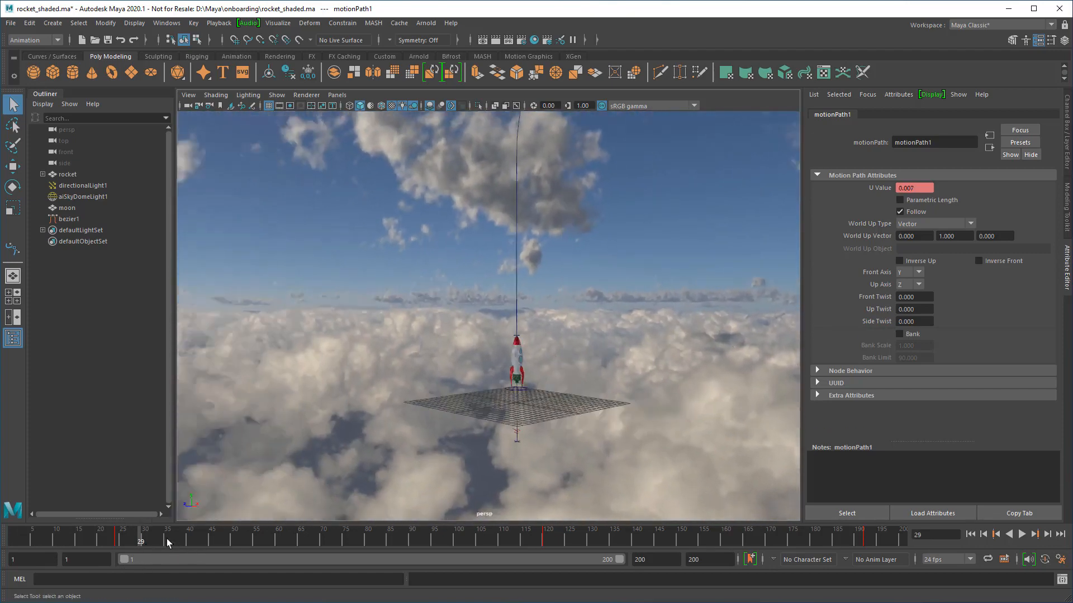
Scrub on to frame 59 and orbit around the rocket to examine its flight along the curve toward the moon.
{"action": "left_click_drag", "start_coordinate": [167, 539], "coordinate": [199, 540]}
{"action": "right_click_drag", "start_coordinate": [670, 324], "coordinate": [616, 309], "text": "alt"}
{"action": "left_click_drag", "start_coordinate": [199, 540], "coordinate": [274, 541]}
{"action": "left_click_drag", "start_coordinate": [536, 335], "coordinate": [481, 447], "text": "alt"}
{"action": "right_click_drag", "start_coordinate": [480, 447], "coordinate": [558, 417], "text": "alt"}
{"action": "middle_click_drag", "start_coordinate": [559, 416], "coordinate": [475, 338], "text": "alt"}
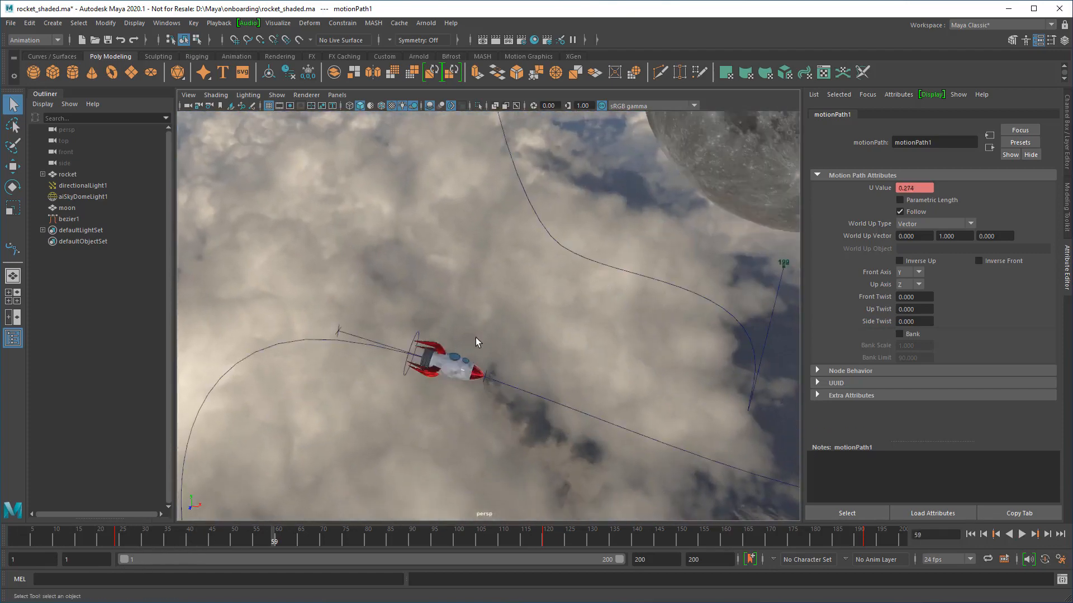
Scrub on to frames 129 and 188 to examine the rocket's orientation on its landing approach, plus the whole flight path.
{"action": "right_click_drag", "start_coordinate": [592, 327], "coordinate": [524, 334], "text": "alt"}
{"action": "middle_click_drag", "start_coordinate": [524, 334], "coordinate": [445, 352], "text": "alt"}
{"action": "left_click_drag", "start_coordinate": [275, 542], "coordinate": [481, 552]}
{"action": "left_click_drag", "start_coordinate": [570, 570], "coordinate": [578, 570]}
{"action": "right_click_drag", "start_coordinate": [446, 458], "coordinate": [520, 443], "text": "alt"}
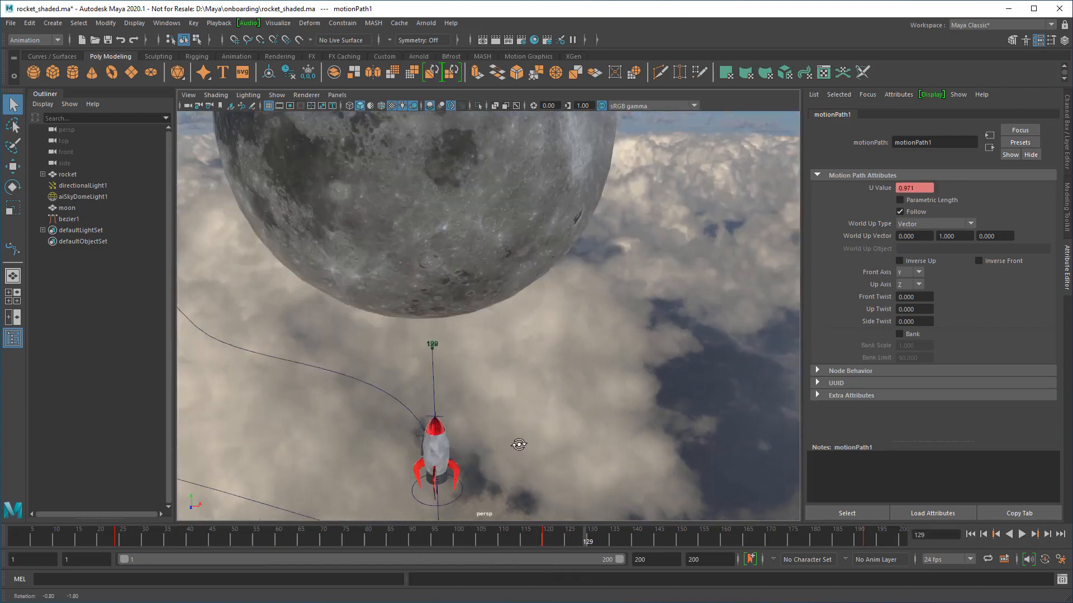
{"action": "left_click_drag", "start_coordinate": [519, 443], "coordinate": [545, 422], "text": "alt"}
{"action": "middle_click_drag", "start_coordinate": [469, 486], "coordinate": [558, 424], "text": "alt"}
{"action": "left_click_drag", "start_coordinate": [578, 542], "coordinate": [849, 541]}
{"action": "right_click_drag", "start_coordinate": [611, 434], "coordinate": [586, 441], "text": "alt"}
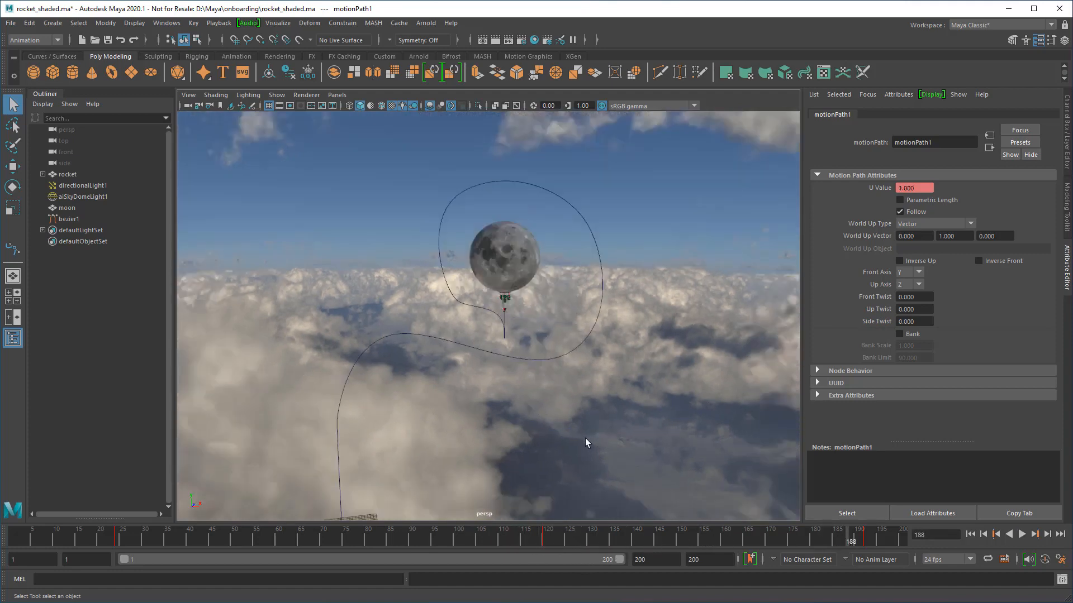
{"action": "left_click_drag", "start_coordinate": [587, 440], "coordinate": [534, 364], "text": "alt"}
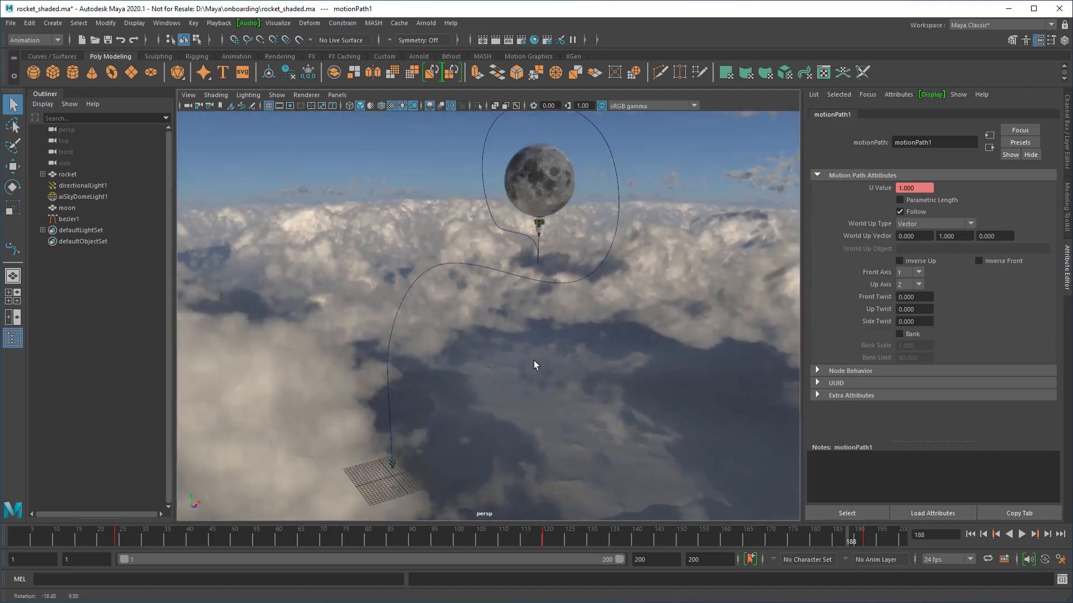
{"action": "middle_click_drag", "start_coordinate": [534, 364], "coordinate": [526, 367], "text": "alt"}
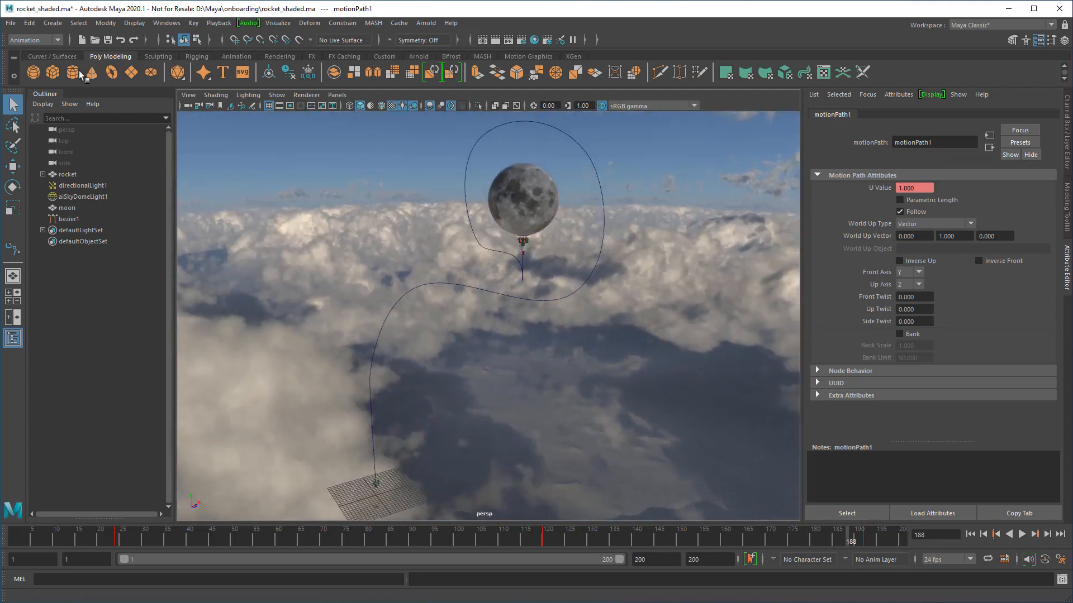
Create a locator at the launch grid, shift it out beside the rocket's starting point, and scale it up.
{"action": "left_click", "coordinate": [54, 24]}
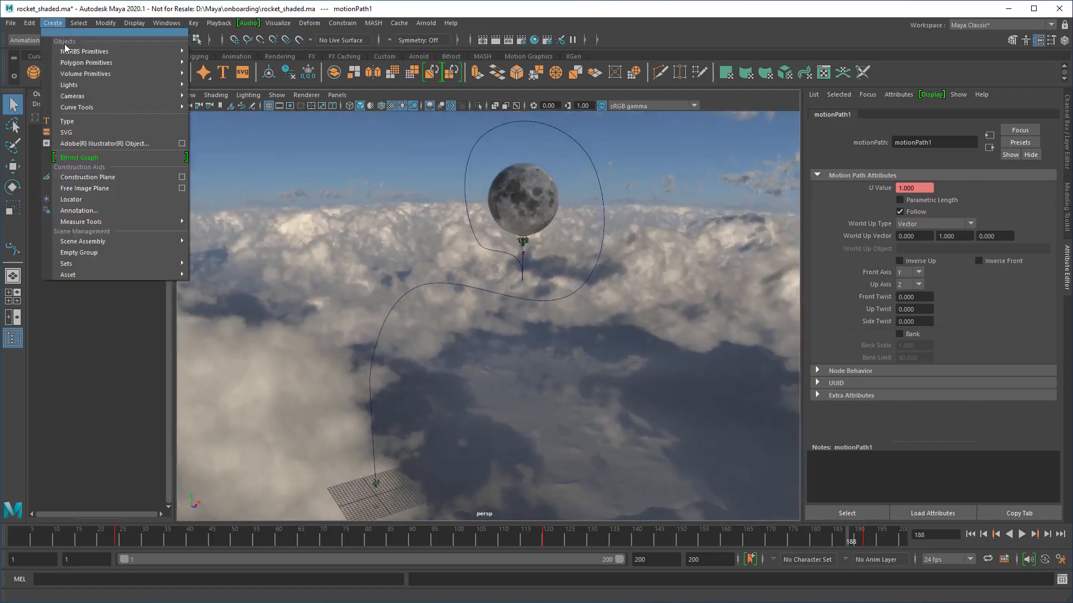
{"action": "left_click", "coordinate": [138, 196]}
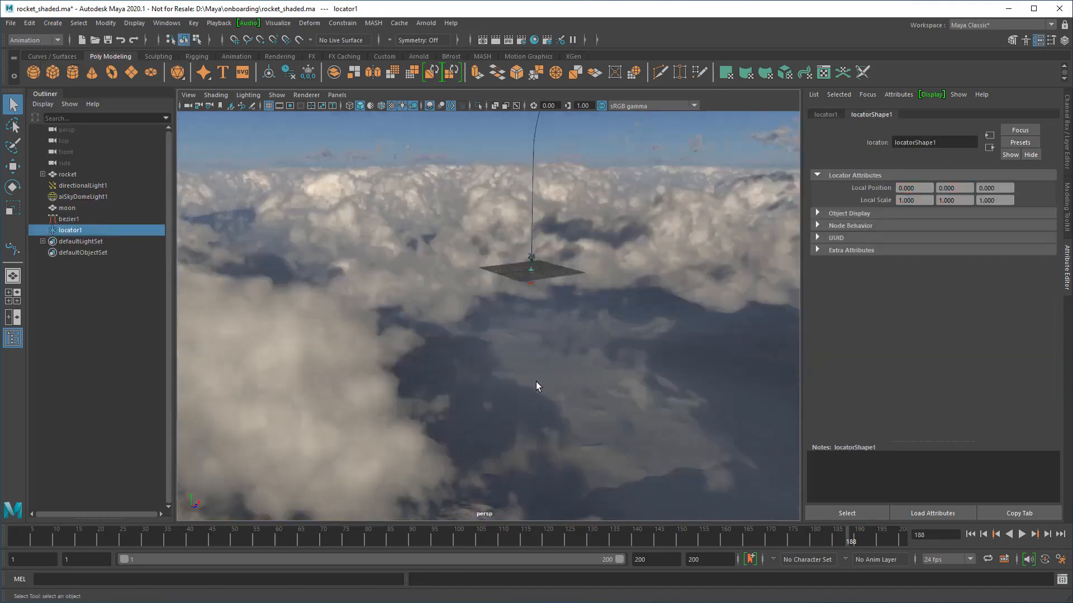
{"action": "scroll", "coordinate": [535, 382], "scroll_direction": "up", "scroll_amount": 5}
{"action": "middle_click_drag", "start_coordinate": [587, 268], "coordinate": [518, 368], "text": "alt"}
{"action": "key", "text": "w"}
{"action": "left_click_drag", "start_coordinate": [558, 306], "coordinate": [697, 321]}
{"action": "key", "text": "r"}
{"action": "key", "text": "q"}
At frame 24, move the locator along its Z axis until it sits well clear of the launch grid and rocket.
{"action": "scroll", "coordinate": [672, 362], "scroll_direction": "down", "scroll_amount": 5}
{"action": "middle_click_drag", "start_coordinate": [618, 335], "coordinate": [525, 358], "text": "alt"}
{"action": "left_click_drag", "start_coordinate": [525, 357], "coordinate": [599, 366], "text": "alt"}
{"action": "key", "text": "w"}
{"action": "left_click_drag", "start_coordinate": [232, 540], "coordinate": [118, 538]}
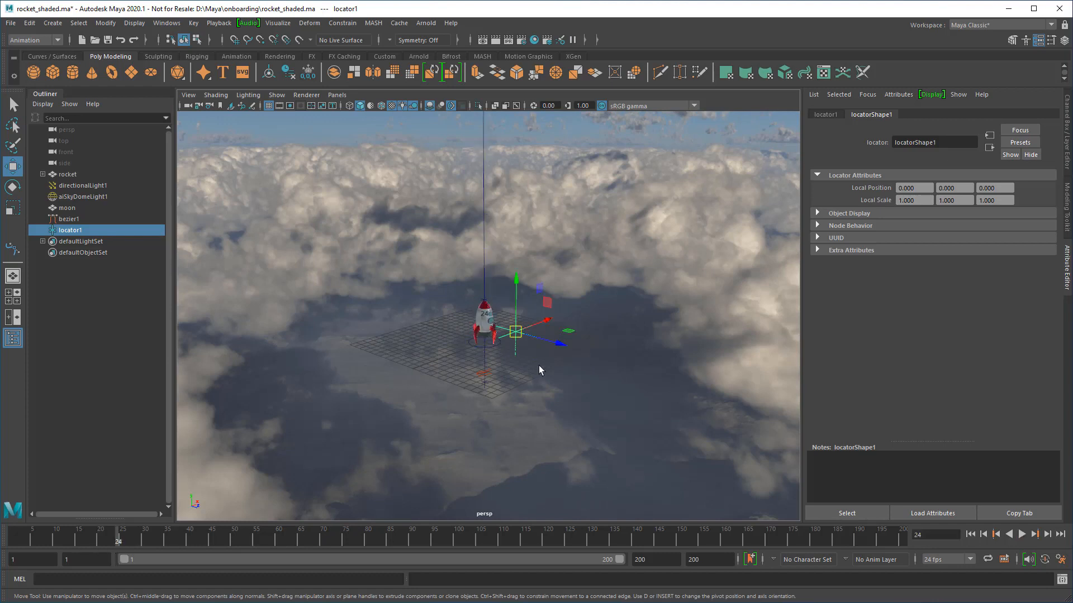
{"action": "left_click_drag", "start_coordinate": [558, 342], "coordinate": [793, 408]}
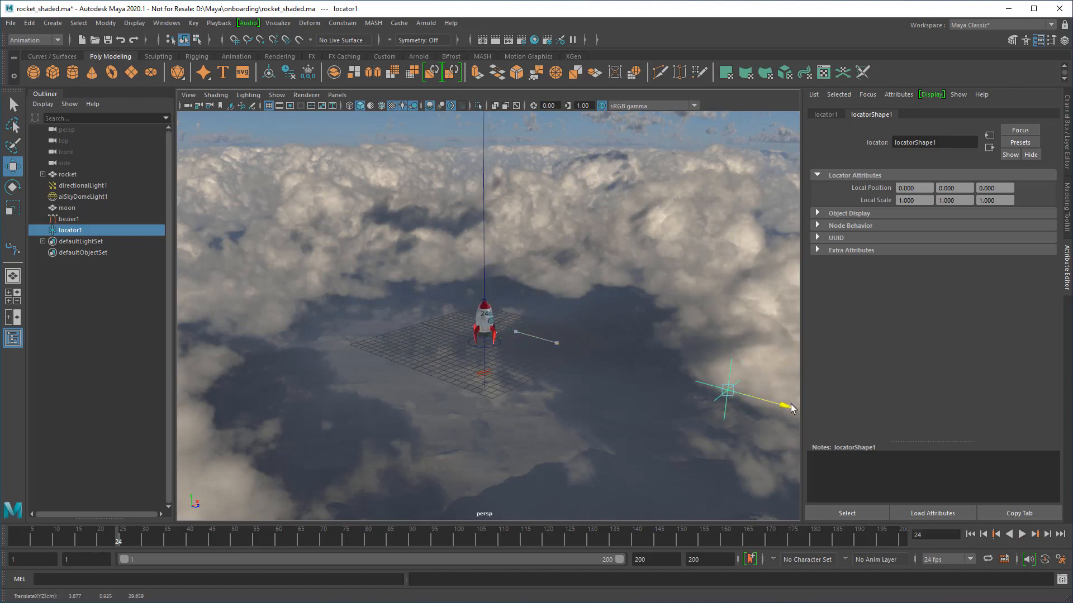
Rename the locator as rocket_aim.
{"action": "double_click", "coordinate": [77, 233]}
{"action": "type", "text": "rocket_"}
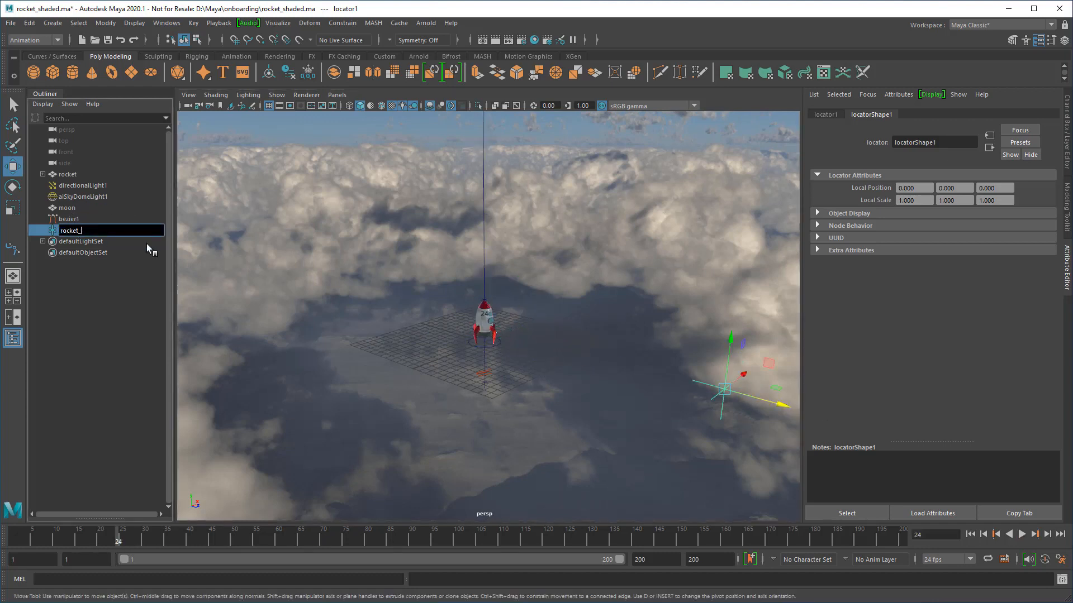
{"action": "type", "text": "aim"}
{"action": "key", "text": "Return"}
{"action": "key", "text": "q"}
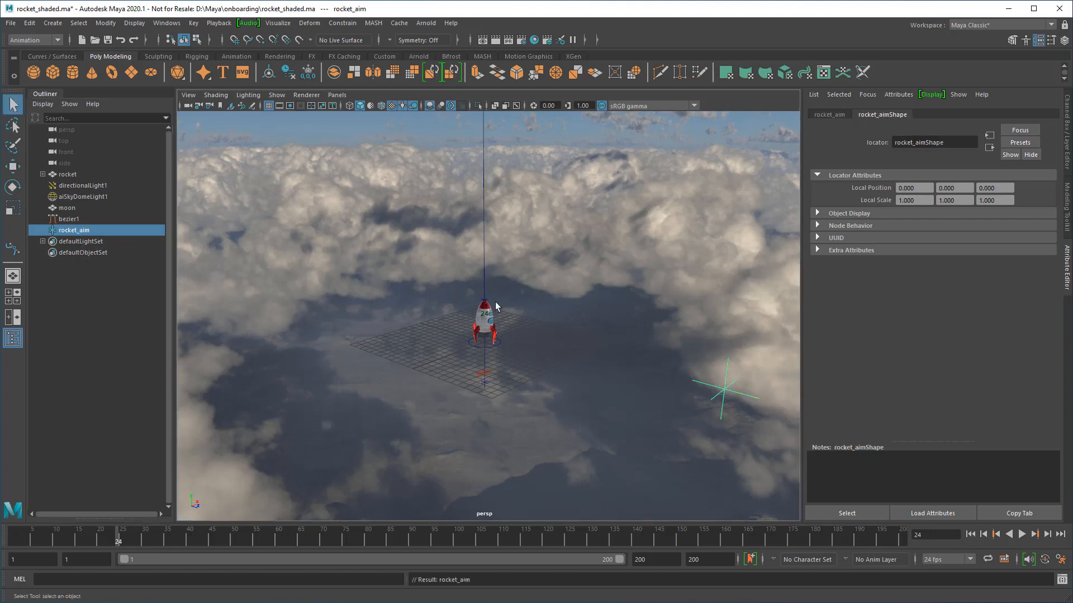
Set the motion path's World Up Type to Object Up and its World Up Object to rocket_aim.
{"action": "left_click", "coordinate": [484, 291]}
{"action": "left_click", "coordinate": [920, 115]}
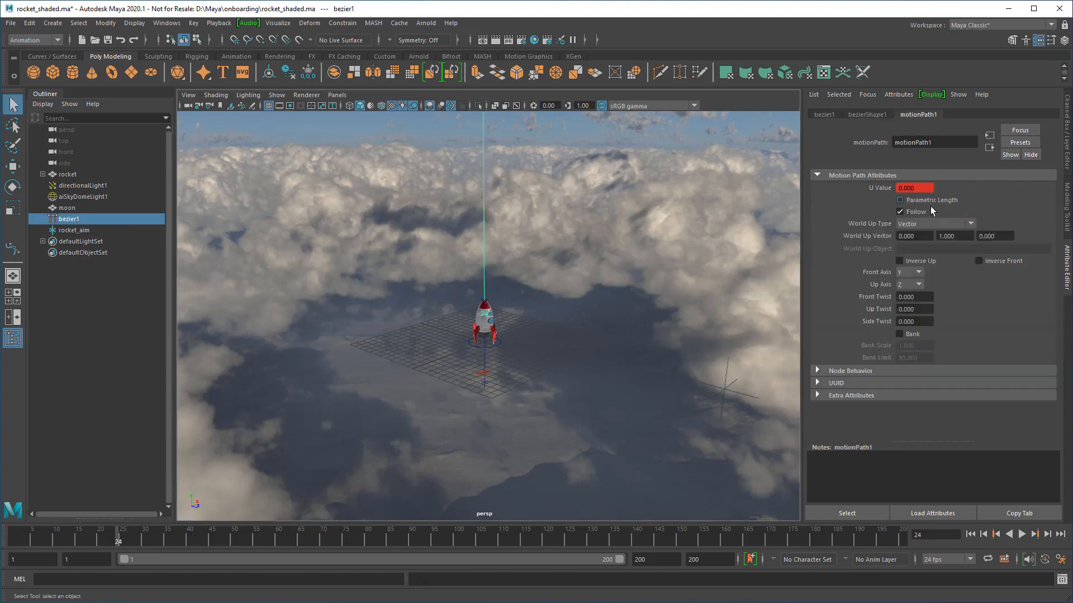
{"action": "left_click", "coordinate": [934, 225]}
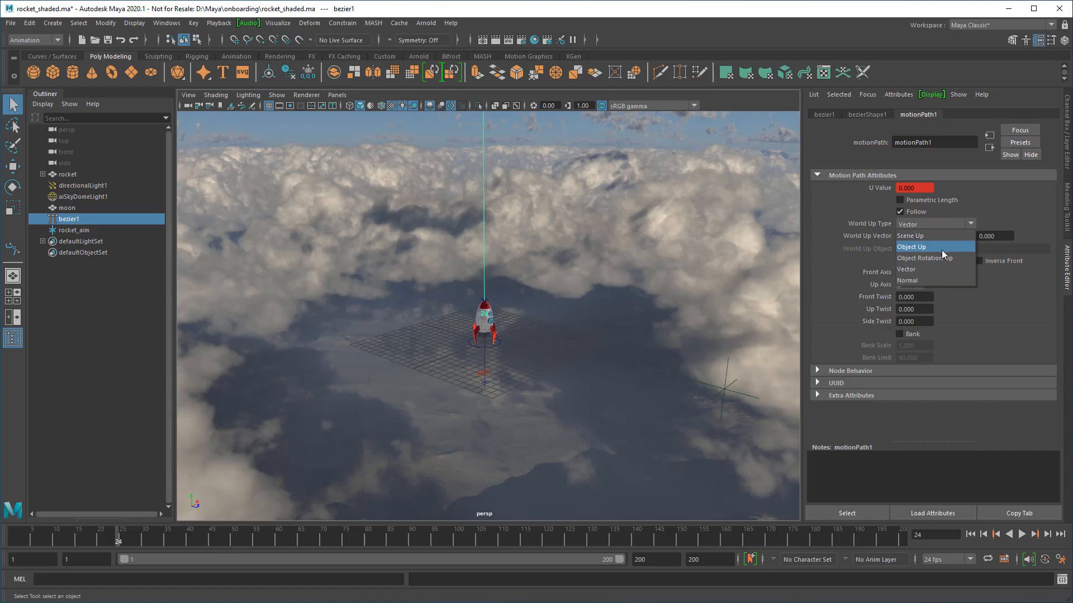
{"action": "left_click", "coordinate": [941, 250]}
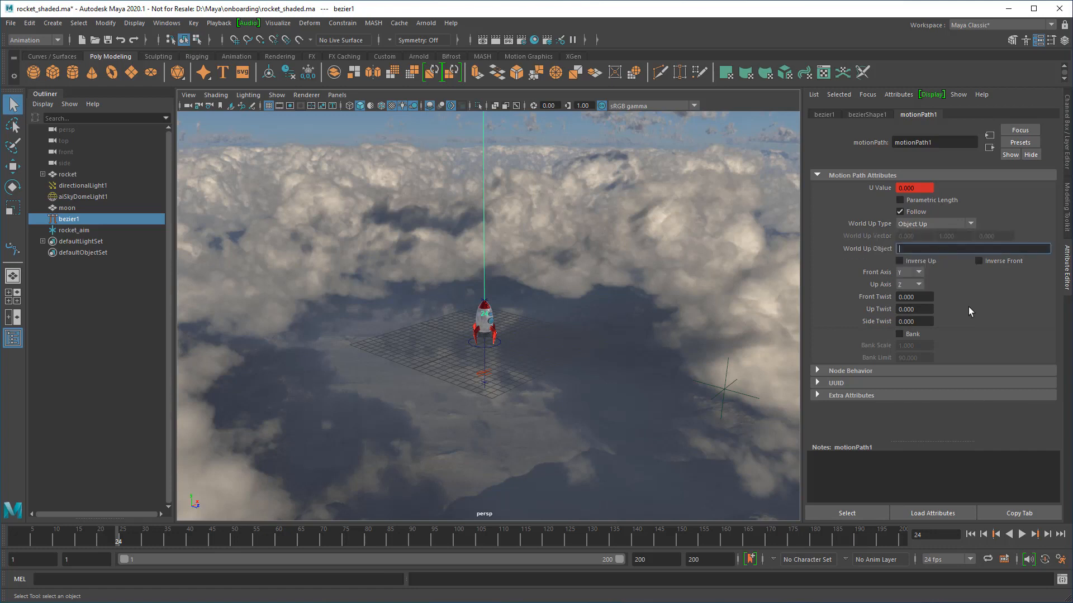
{"action": "type", "text": "rocket_aim"}
{"action": "key", "text": "Return"}
Scrub the flight to frame 60 and raise the rocket_aim locator above the height of the launch grid.
{"action": "scroll", "coordinate": [534, 358], "scroll_direction": "down", "scroll_amount": 3}
{"action": "left_click_drag", "start_coordinate": [533, 357], "coordinate": [508, 377], "text": "alt"}
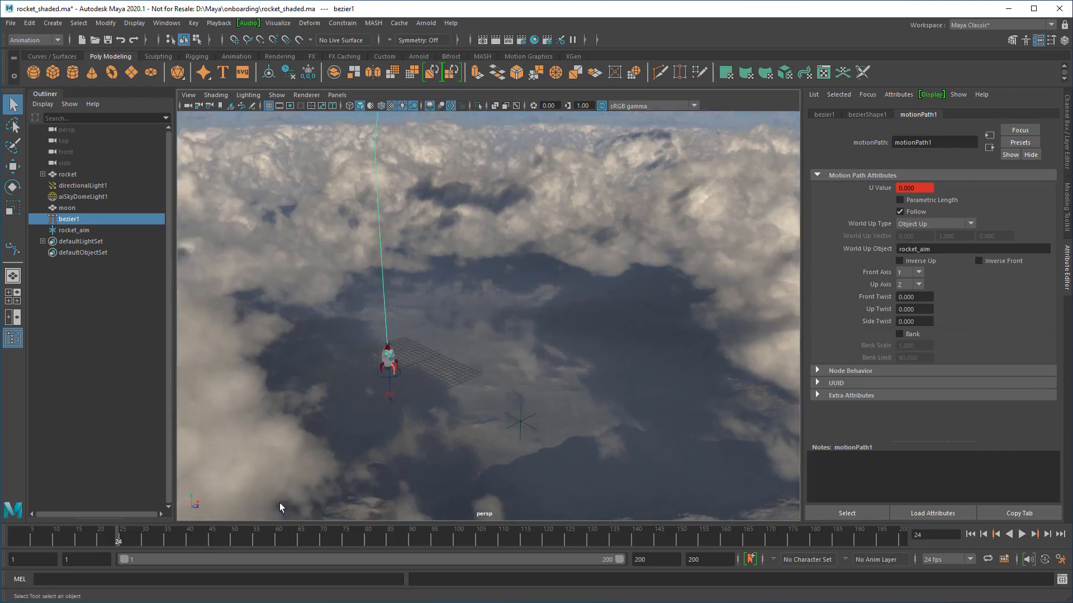
{"action": "left_click_drag", "start_coordinate": [121, 545], "coordinate": [193, 541]}
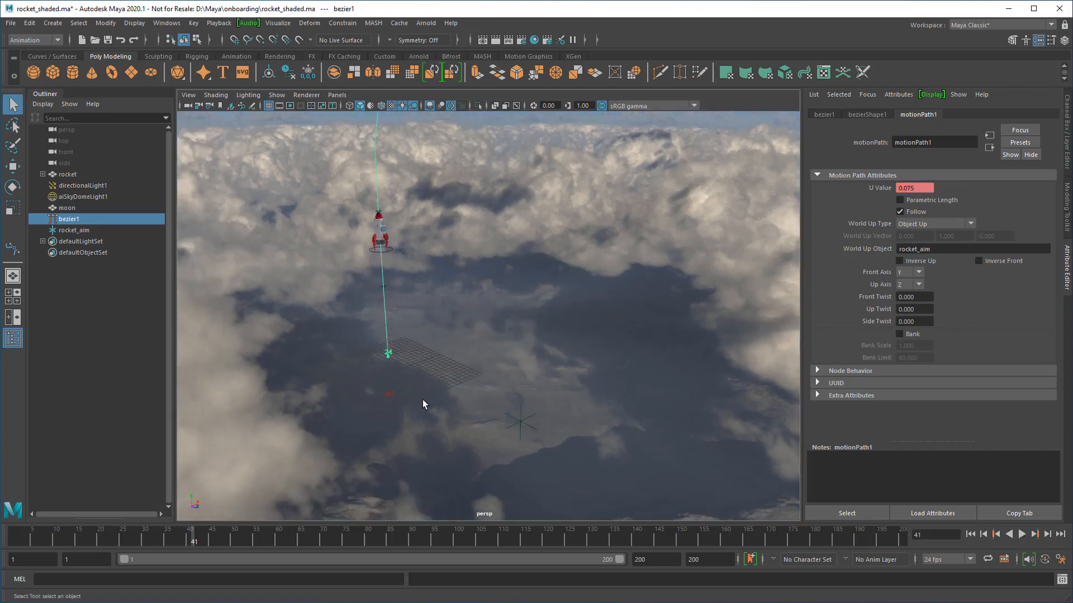
{"action": "left_click_drag", "start_coordinate": [428, 272], "coordinate": [484, 339], "text": "alt"}
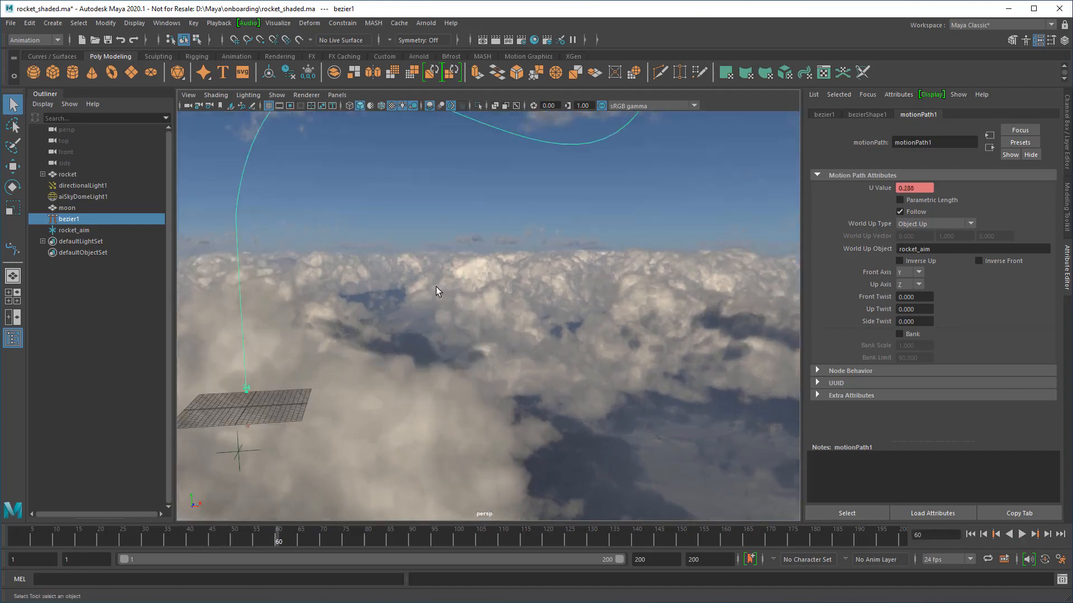
{"action": "left_click", "coordinate": [604, 485]}
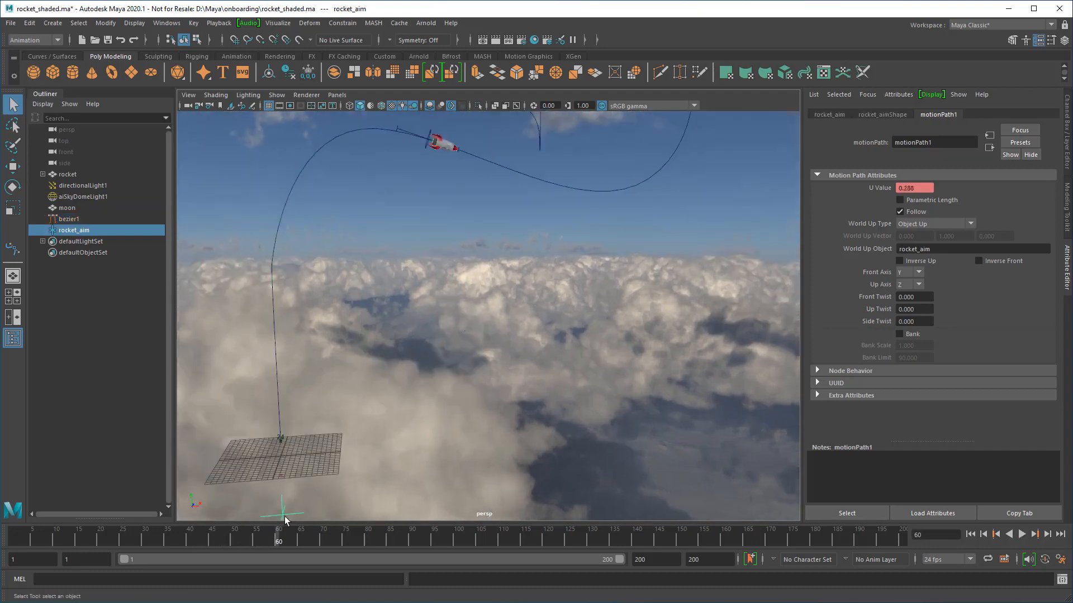
{"action": "key", "text": "w"}
{"action": "left_click_drag", "start_coordinate": [639, 488], "coordinate": [615, 290]}
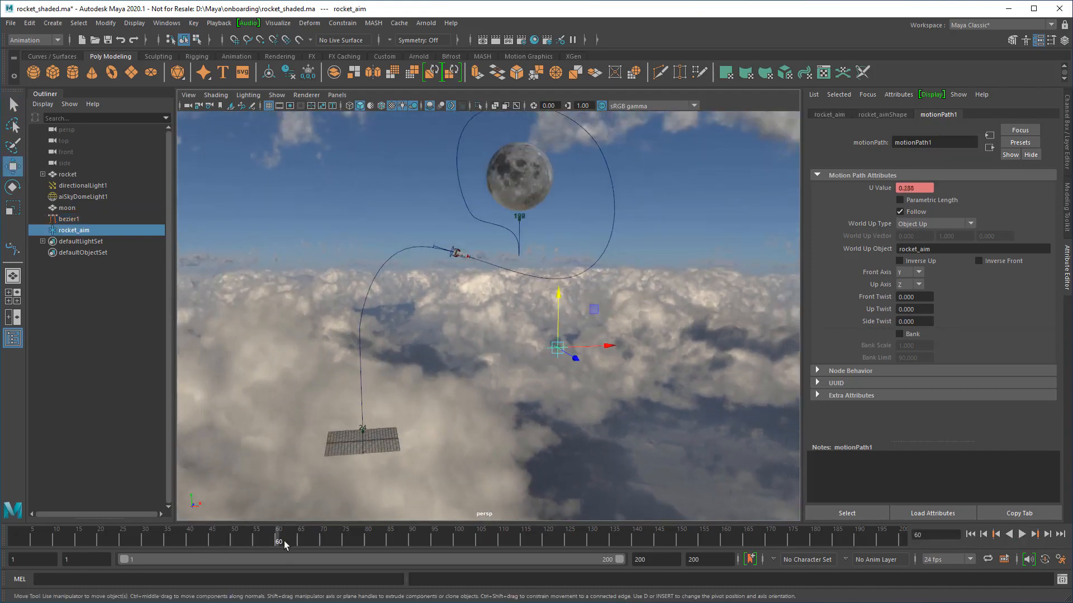
At frame 24, place rocket_aim beside the vertical launch section of the path and key it.
{"action": "key", "text": "alt+v"}
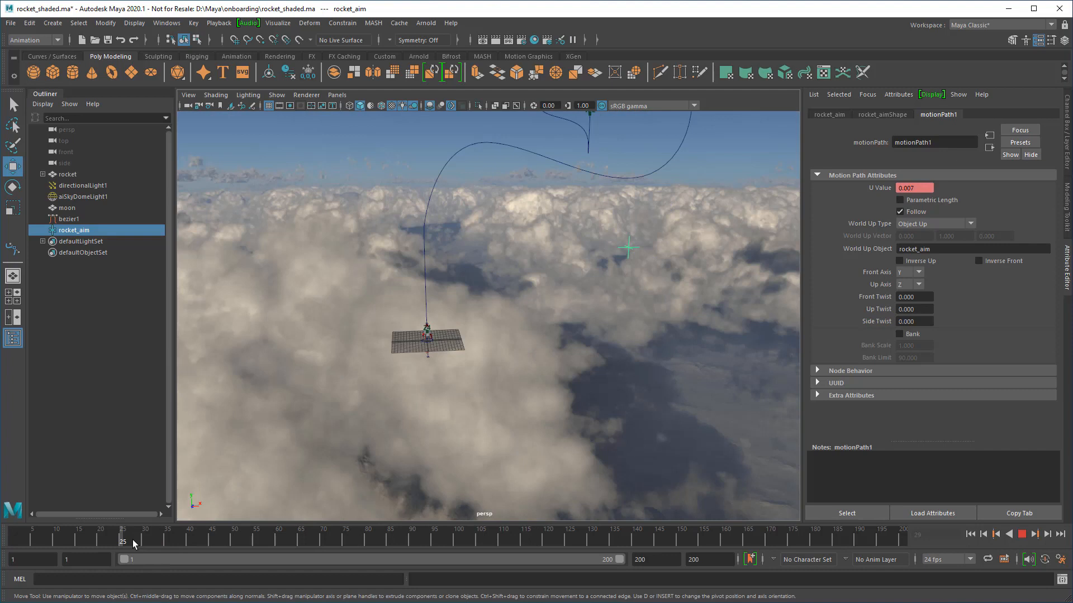
{"action": "left_click", "coordinate": [118, 539]}
{"action": "key", "text": "s"}
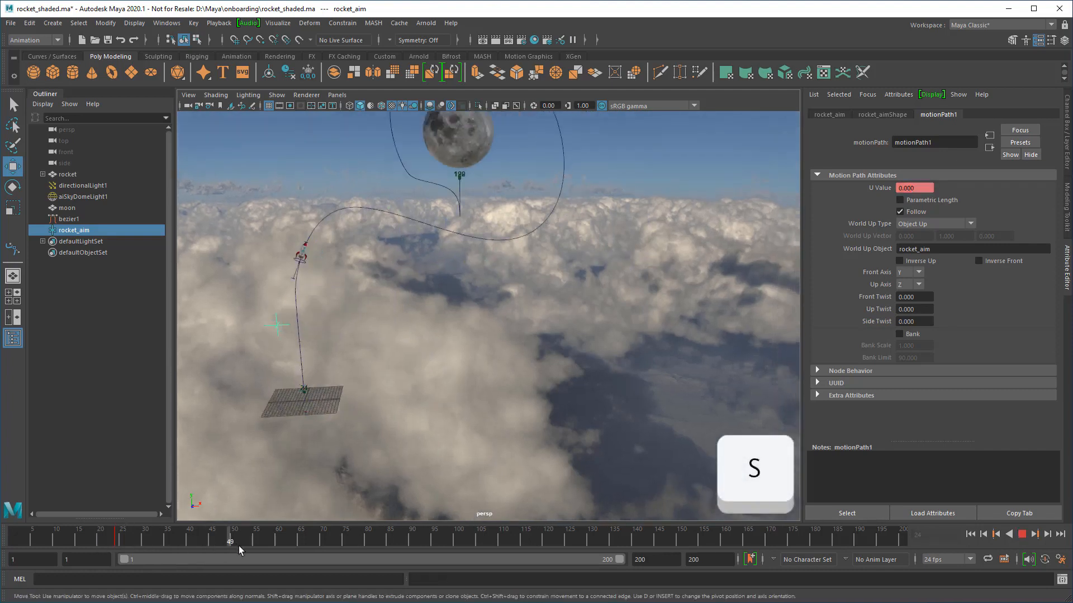
At frame 65, move rocket_aim across and up to just below the rocket, and key its position.
{"action": "left_click_drag", "start_coordinate": [330, 325], "coordinate": [518, 331]}
{"action": "left_click_drag", "start_coordinate": [473, 260], "coordinate": [473, 212]}
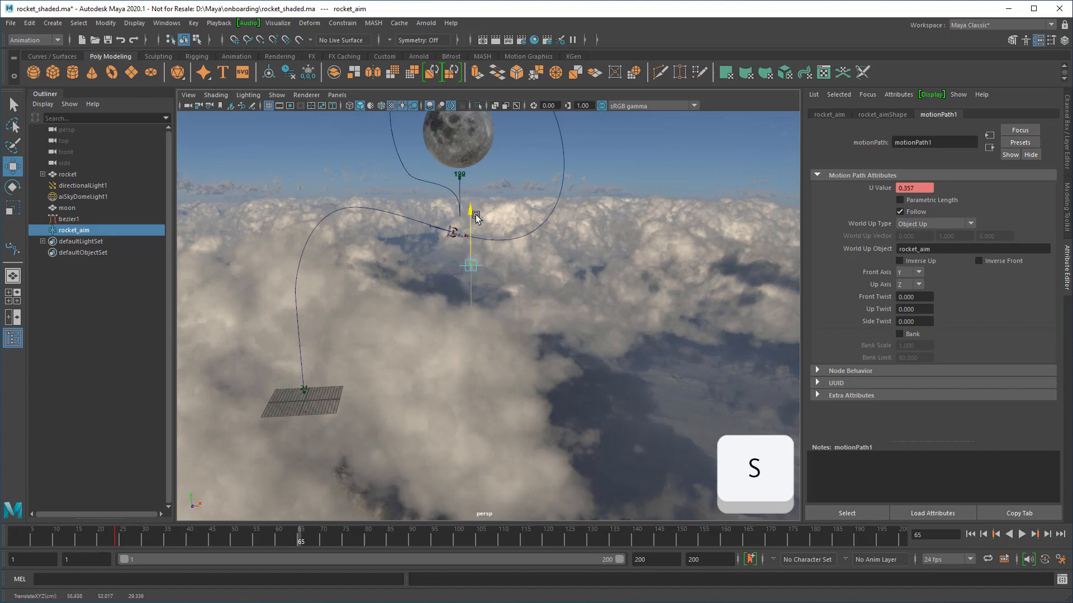
{"action": "key", "text": "s"}
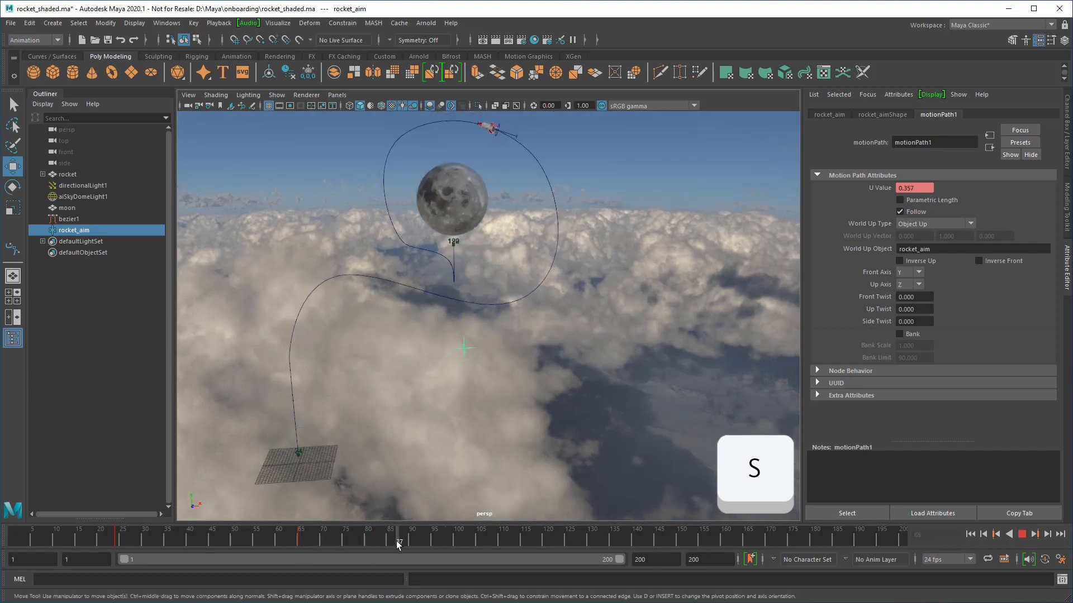
At frame 89, raise rocket_aim to the top of the loop above the moon and key it.
{"action": "left_click_drag", "start_coordinate": [397, 545], "coordinate": [407, 546]}
{"action": "left_click_drag", "start_coordinate": [463, 295], "coordinate": [465, 81]}
{"action": "key", "text": "s"}
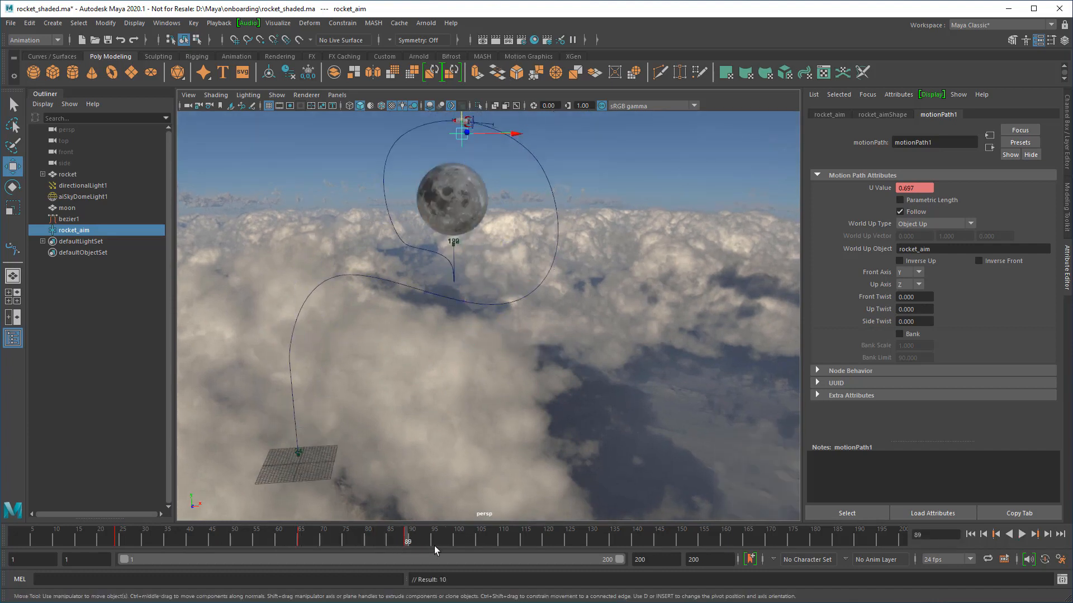
Play and scrub the flight through to frame 200 to check the rocket's orientation against the keyed locator, and save the scene.
{"action": "key", "text": "alt+v"}
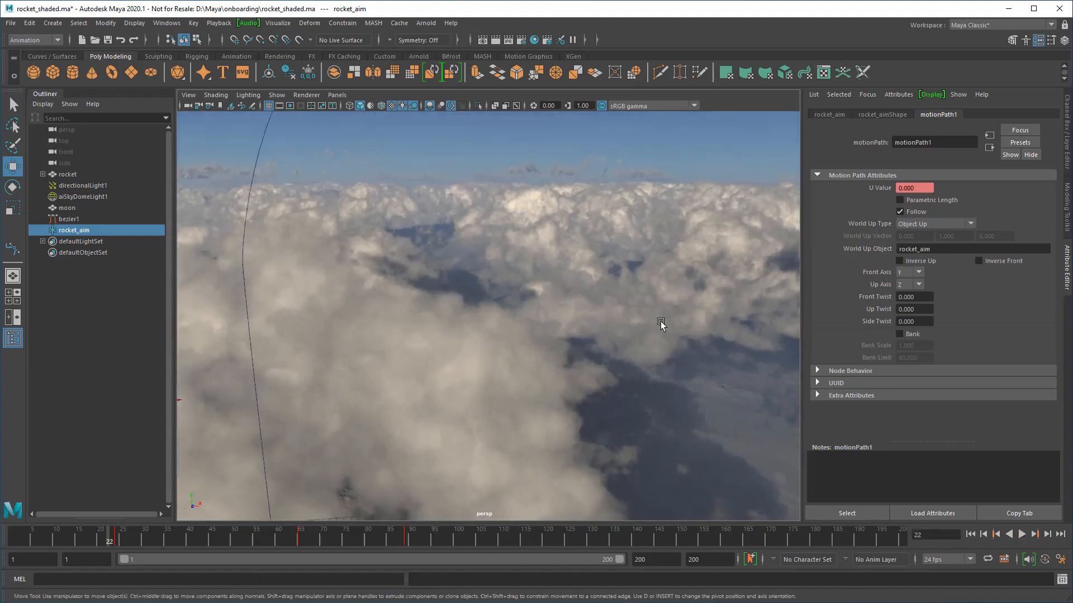
{"action": "right_click_drag", "start_coordinate": [661, 323], "coordinate": [581, 323], "text": "alt"}
{"action": "left_click_drag", "start_coordinate": [581, 323], "coordinate": [576, 335], "text": "alt"}
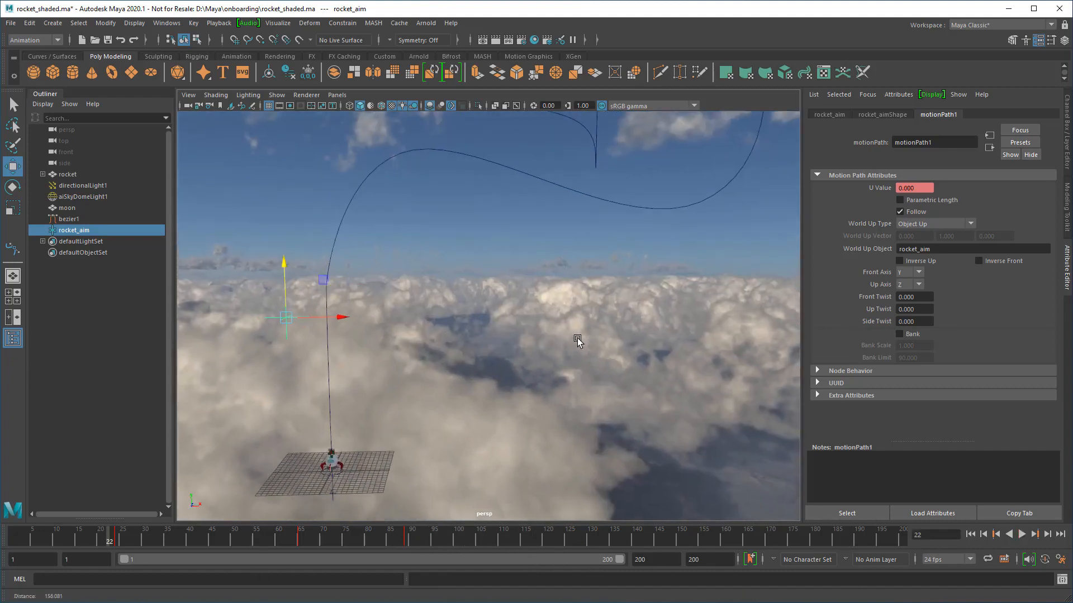
{"action": "key", "text": "alt+v"}
{"action": "left_click_drag", "start_coordinate": [255, 566], "coordinate": [308, 583]}
{"action": "middle_click_drag", "start_coordinate": [456, 369], "coordinate": [344, 495], "text": "alt"}
{"action": "left_click_drag", "start_coordinate": [346, 537], "coordinate": [365, 547]}
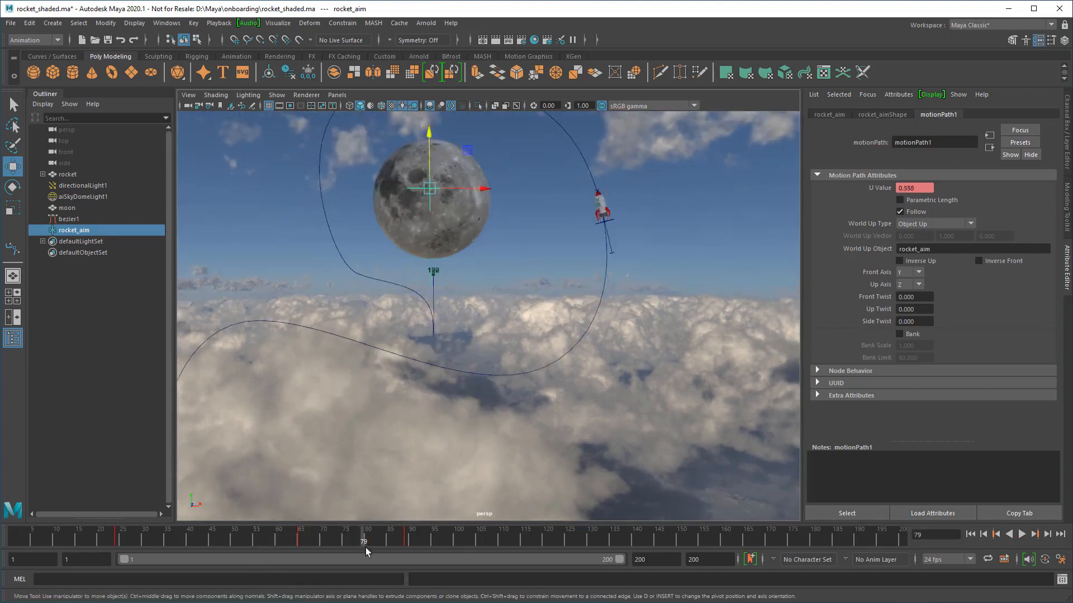
{"action": "middle_click_drag", "start_coordinate": [440, 341], "coordinate": [483, 387], "text": "alt"}
{"action": "left_click_drag", "start_coordinate": [365, 540], "coordinate": [903, 602]}
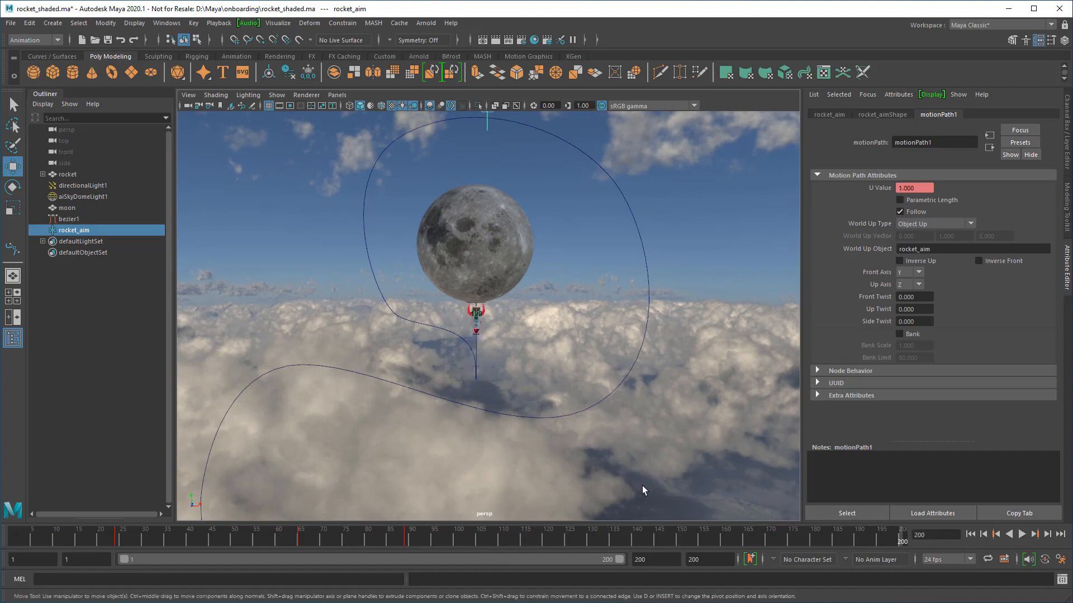
{"action": "key", "text": "ctrl+s"}
At frame 122, with the rocket below the moon, turn on the motion path's Inverse Front and key it.
{"action": "scroll", "coordinate": [576, 400], "scroll_direction": "up", "scroll_amount": 7}
{"action": "middle_click_drag", "start_coordinate": [560, 395], "coordinate": [597, 336], "text": "alt"}
{"action": "key", "text": "alt+v"}
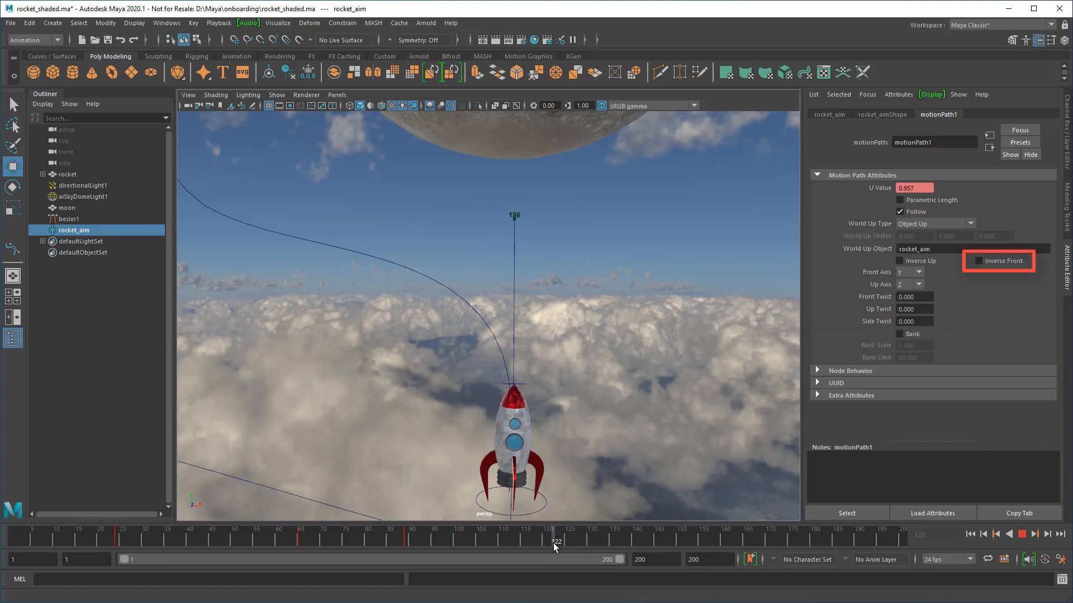
{"action": "left_click", "coordinate": [997, 262]}
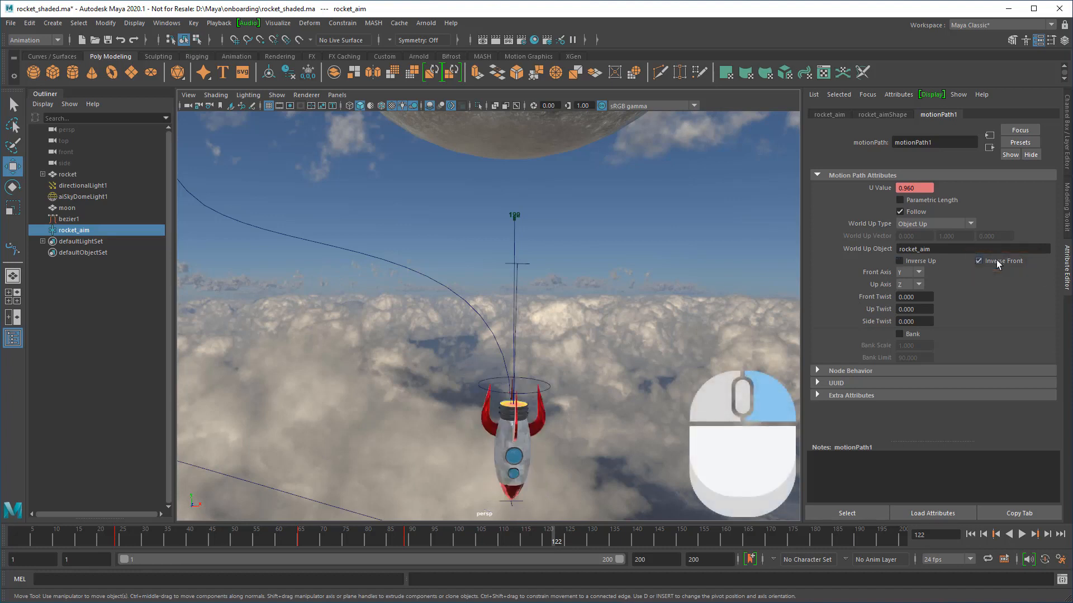
{"action": "right_click", "coordinate": [998, 265]}
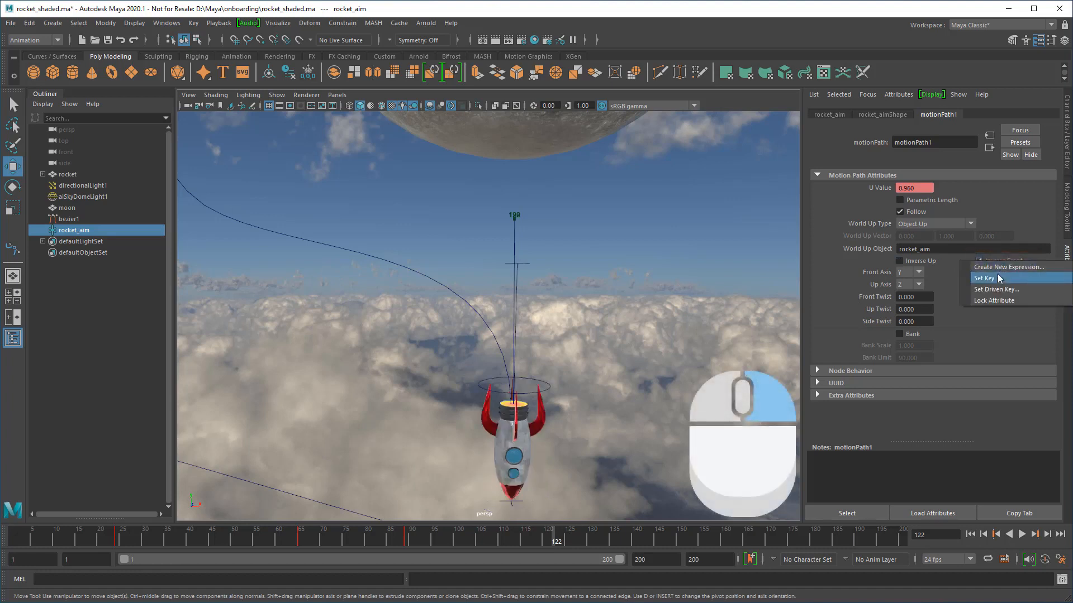
{"action": "left_click", "coordinate": [999, 278]}
At frame 121, turn off the motion path's Inverse Front and key it.
{"action": "left_click_drag", "start_coordinate": [511, 547], "coordinate": [550, 546]}
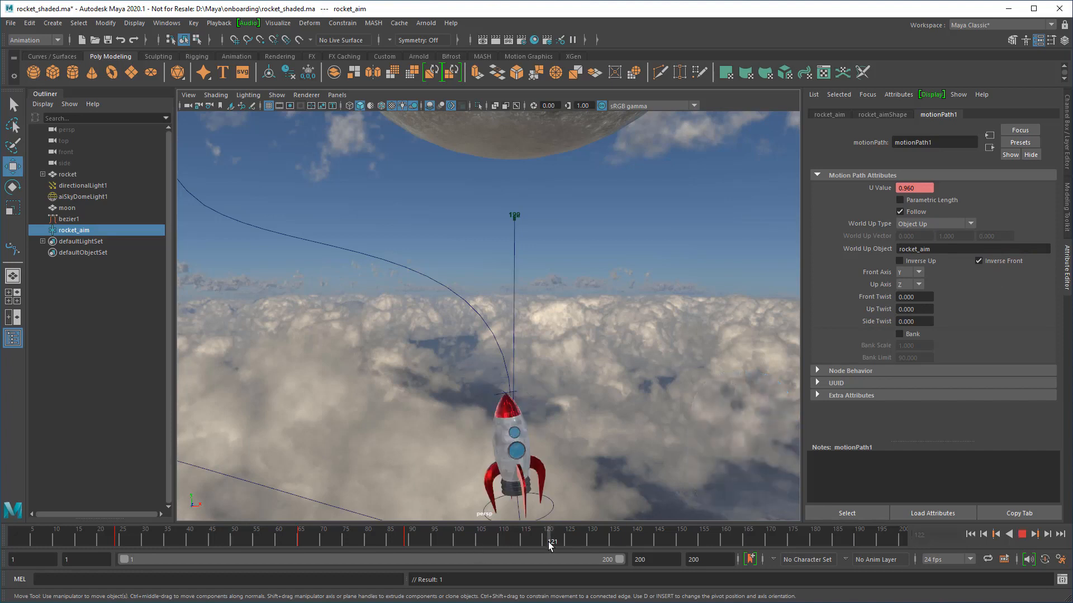
{"action": "left_click", "coordinate": [993, 264]}
{"action": "right_click", "coordinate": [992, 263]}
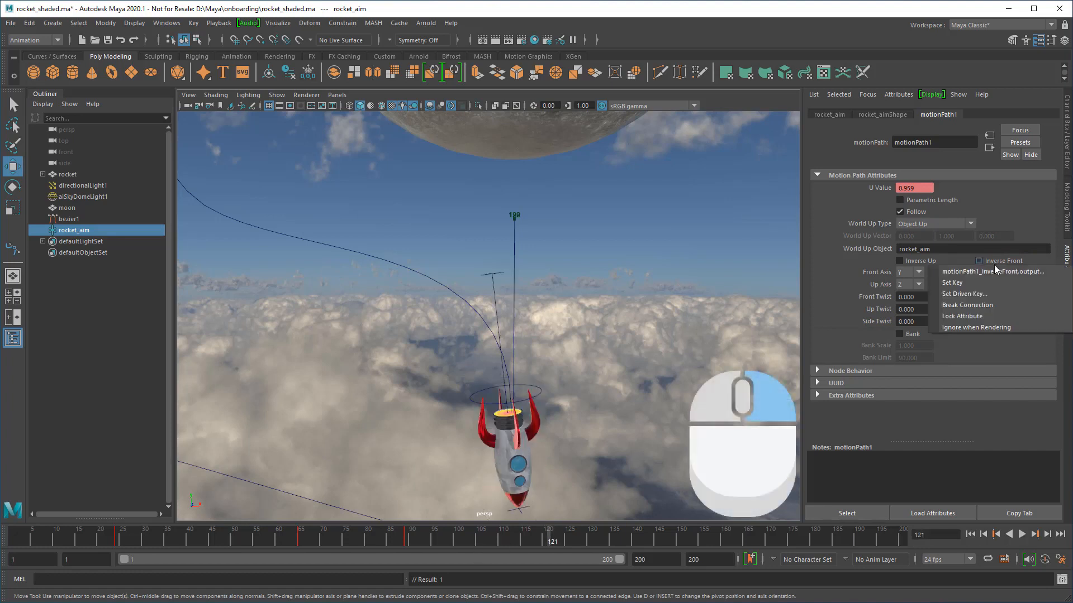
{"action": "left_click", "coordinate": [998, 283]}
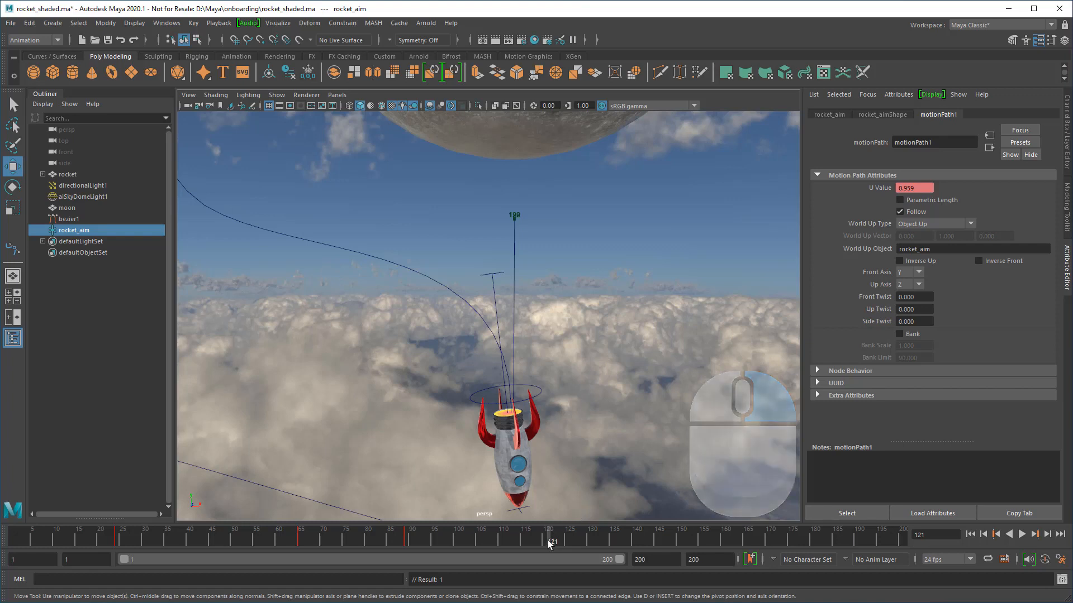
Return to frame 122 and key the motion path's Up Twist at 0.
{"action": "left_click_drag", "start_coordinate": [549, 545], "coordinate": [554, 565]}
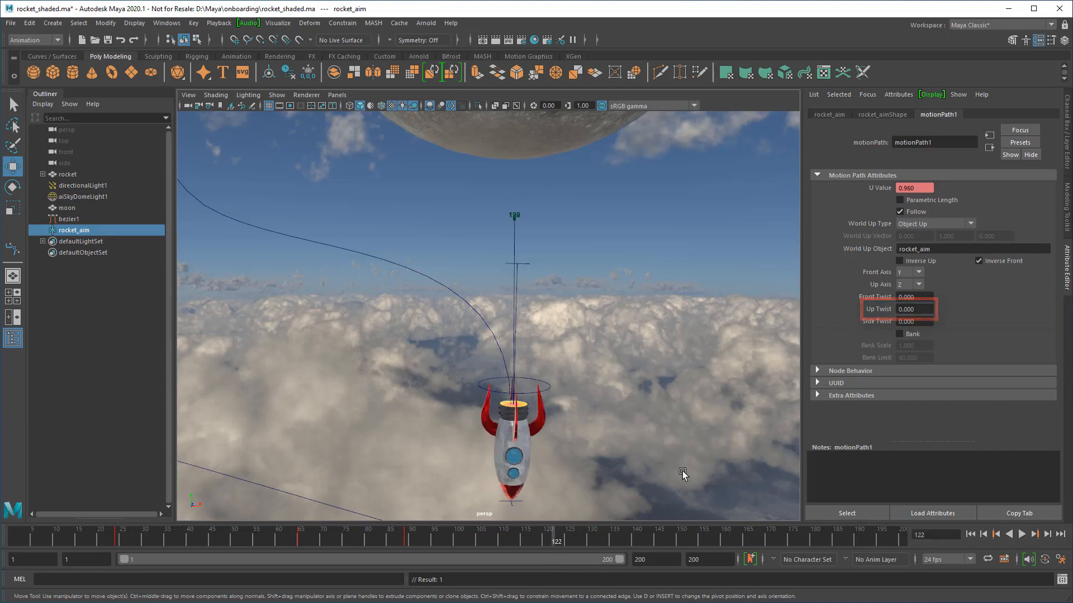
{"action": "right_click_drag", "start_coordinate": [885, 314], "coordinate": [899, 334]}
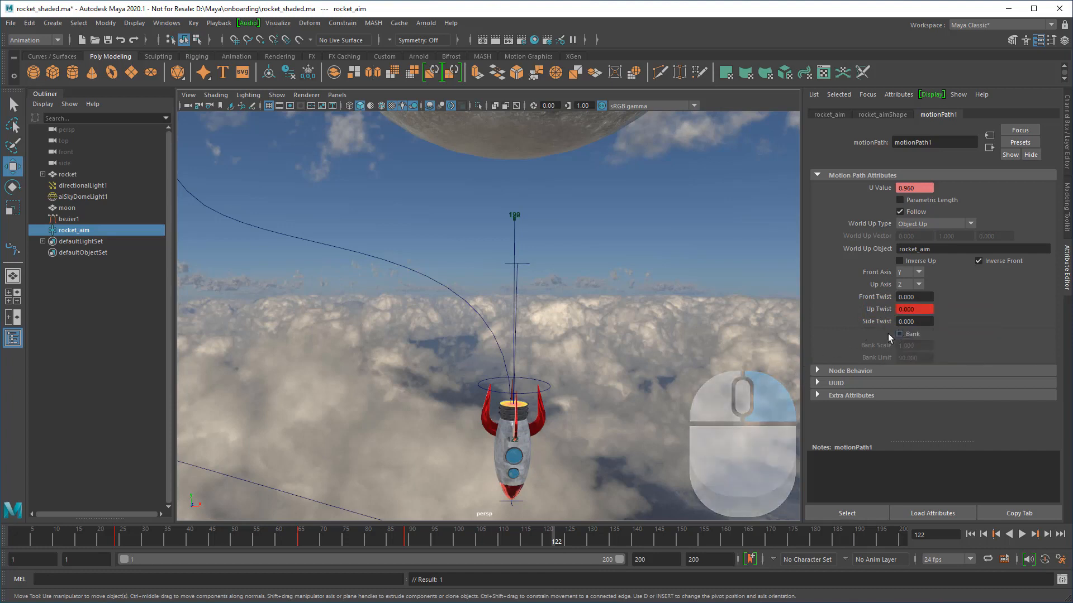
At frame 121, undo the last Up Twist key, set the motion path's Up Twist to -5 and key it.
{"action": "left_click", "coordinate": [549, 539]}
{"action": "key", "text": "ctrl+z"}
{"action": "left_click_drag", "start_coordinate": [917, 309], "coordinate": [864, 310]}
{"action": "type", "text": "-5"}
{"action": "key", "text": "Return"}
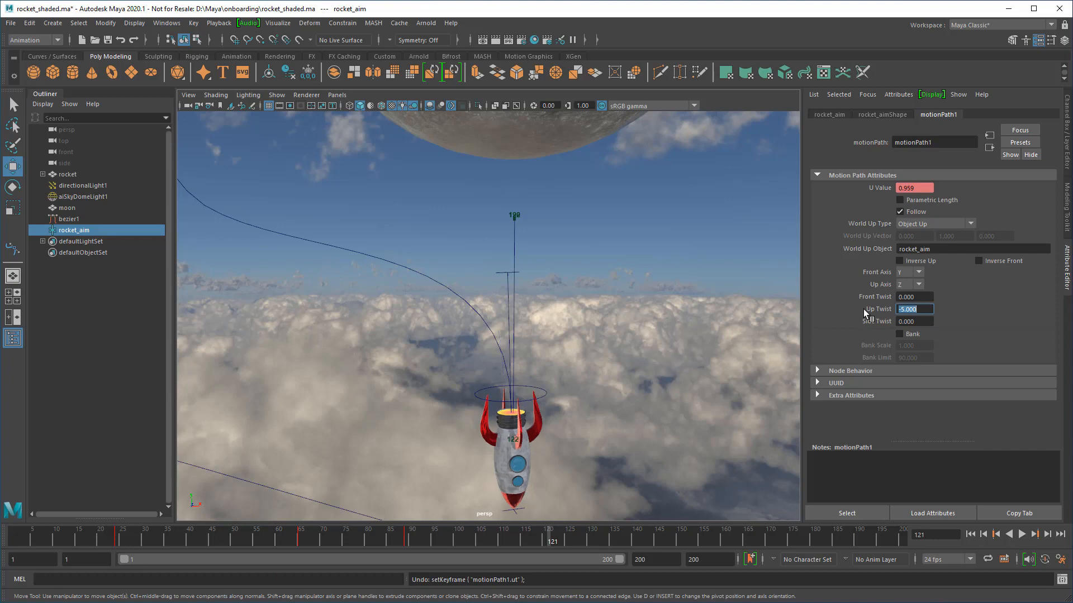
{"action": "right_click_drag", "start_coordinate": [889, 311], "coordinate": [900, 334]}
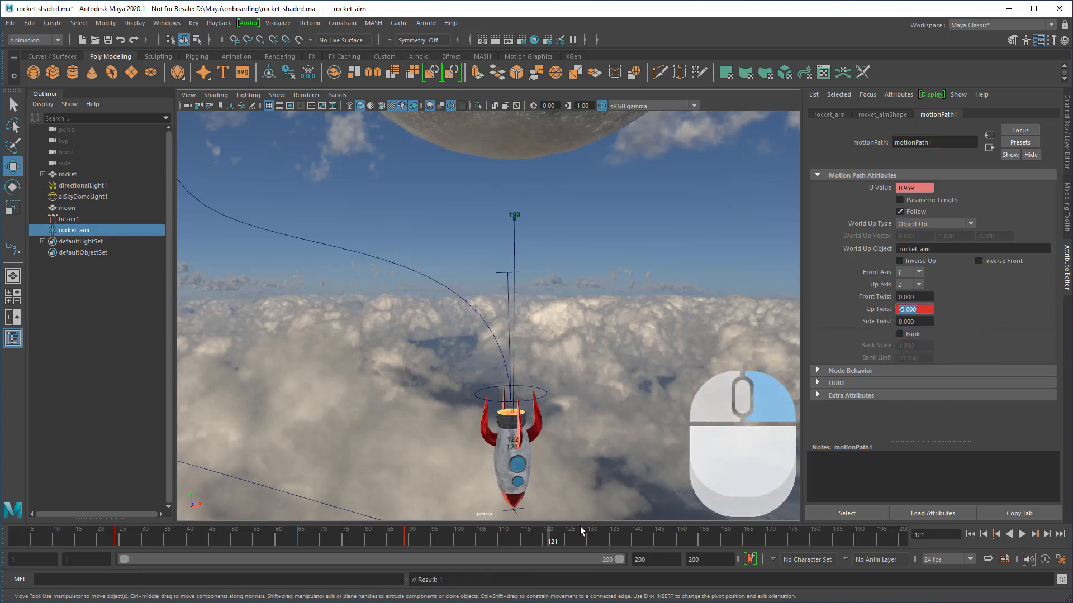
Key the motion path's Inverse Front on at frame 184 and off at frame 185.
{"action": "left_click_drag", "start_coordinate": [554, 536], "coordinate": [829, 575]}
{"action": "right_click", "coordinate": [1000, 261]}
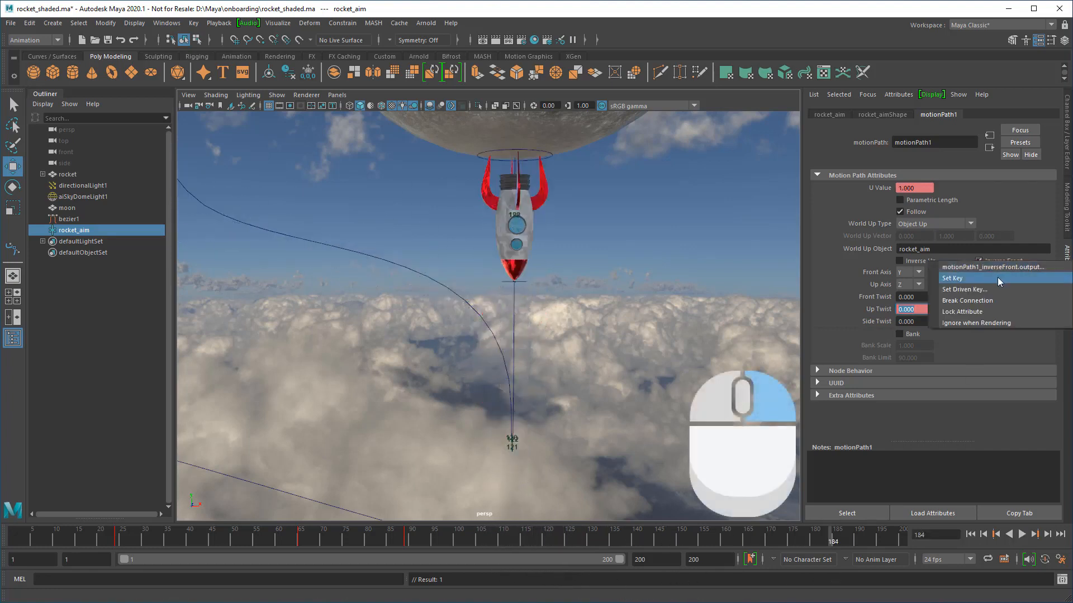
{"action": "left_click", "coordinate": [998, 278]}
{"action": "left_click", "coordinate": [836, 545]}
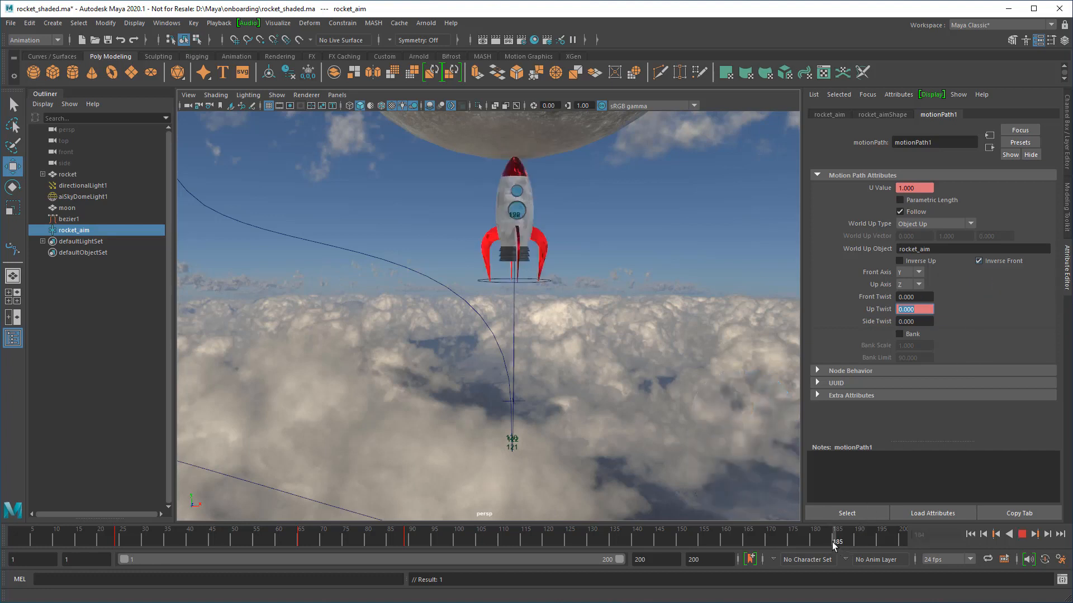
{"action": "left_click", "coordinate": [1000, 263]}
{"action": "right_click", "coordinate": [1000, 263]}
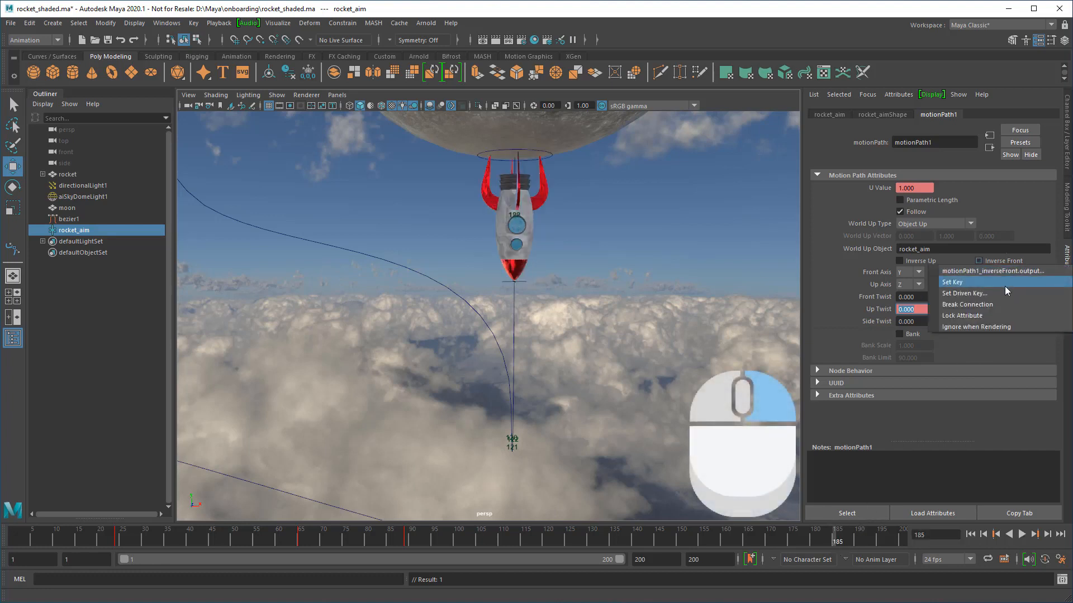
{"action": "left_click", "coordinate": [1005, 286]}
Play the animation from frame 80 through the landing to check the rocket's orientation below the moon.
{"action": "left_click_drag", "start_coordinate": [829, 544], "coordinate": [368, 559]}
{"action": "scroll", "coordinate": [515, 391], "scroll_direction": "down", "scroll_amount": 3}
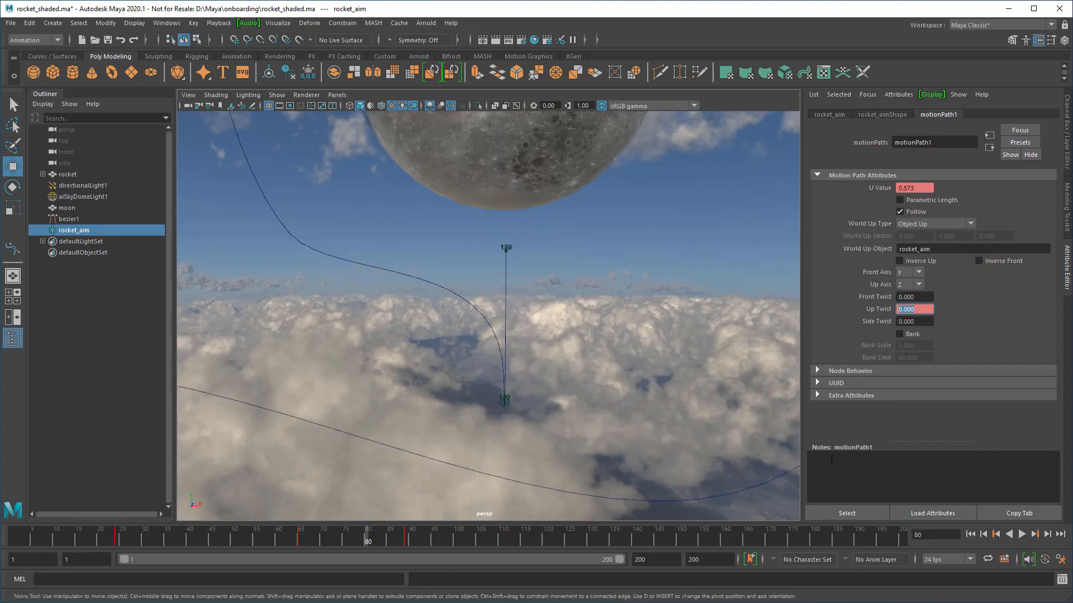
{"action": "left_click", "coordinate": [1022, 535]}
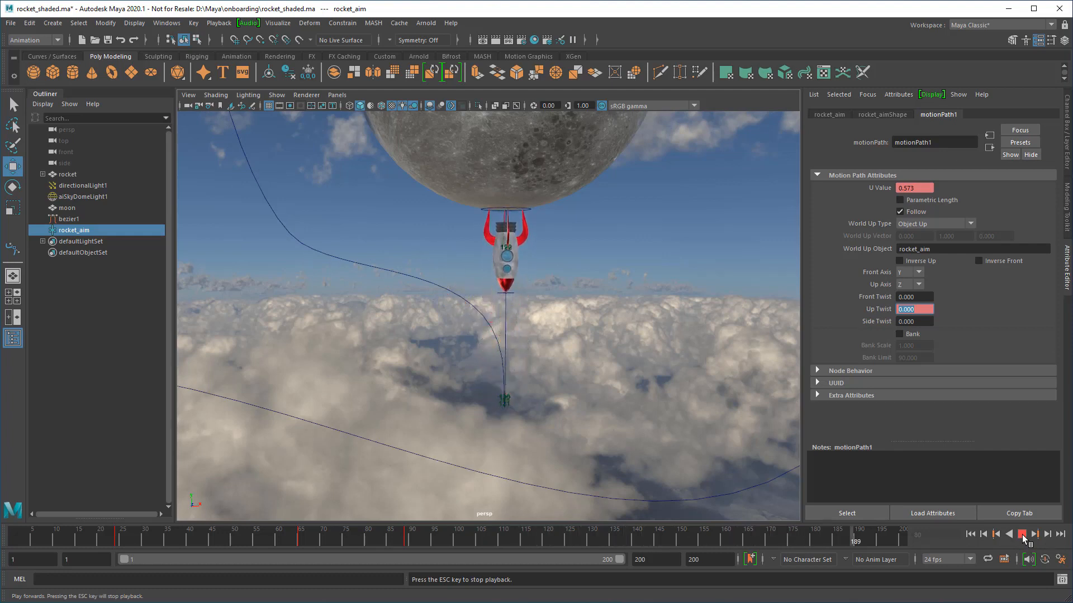
{"action": "left_click", "coordinate": [1022, 535]}
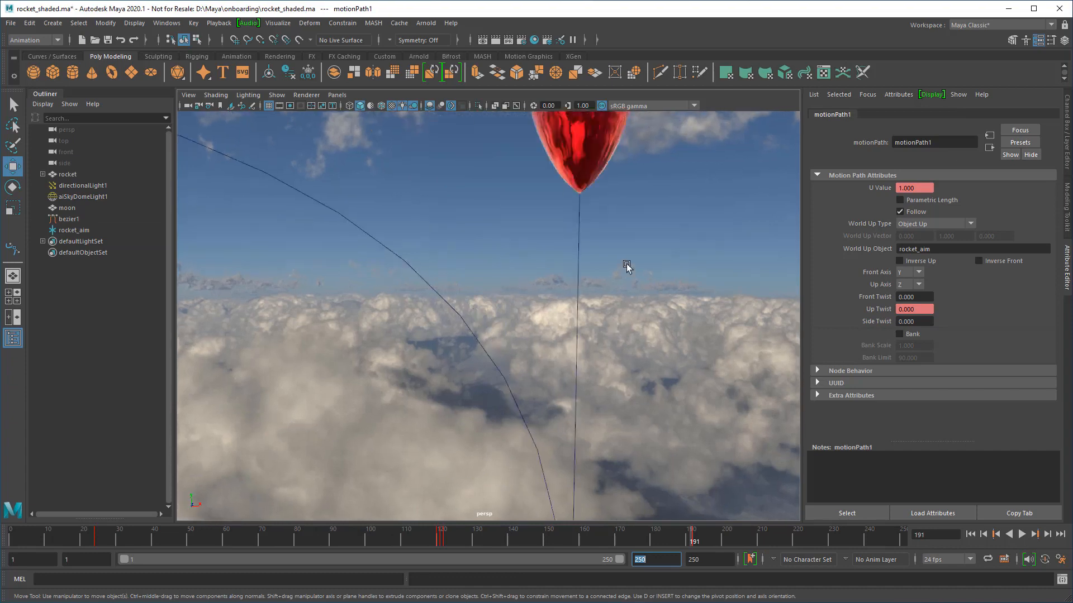
At frame 184, set the Factor of the rocket's squash deformer to -0.05 and key it.
{"action": "key", "text": "q"}
{"action": "left_click_drag", "start_coordinate": [691, 544], "coordinate": [670, 546]}
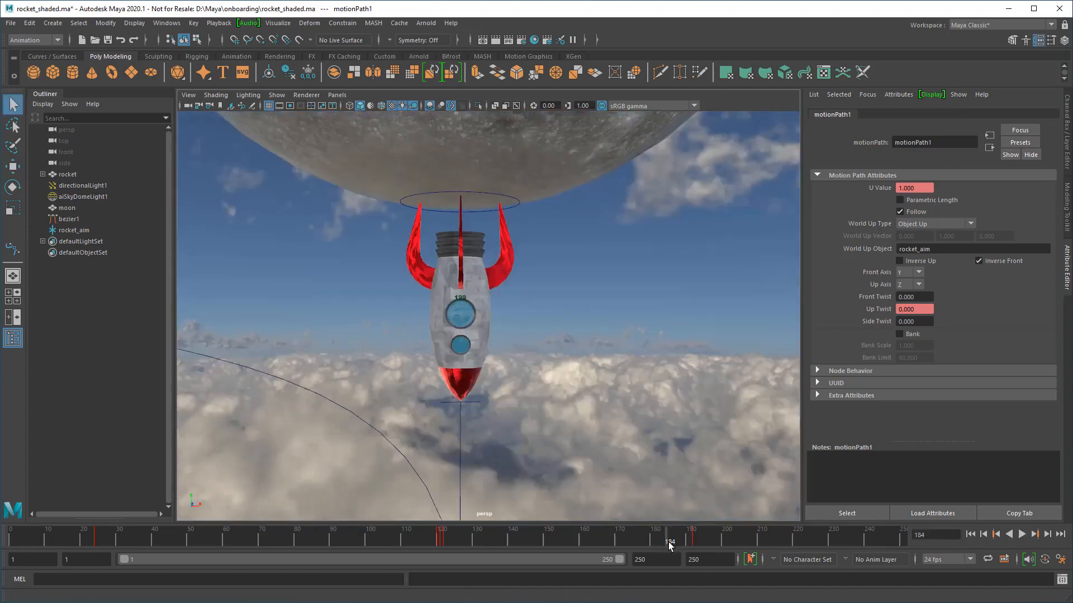
{"action": "left_click", "coordinate": [515, 202]}
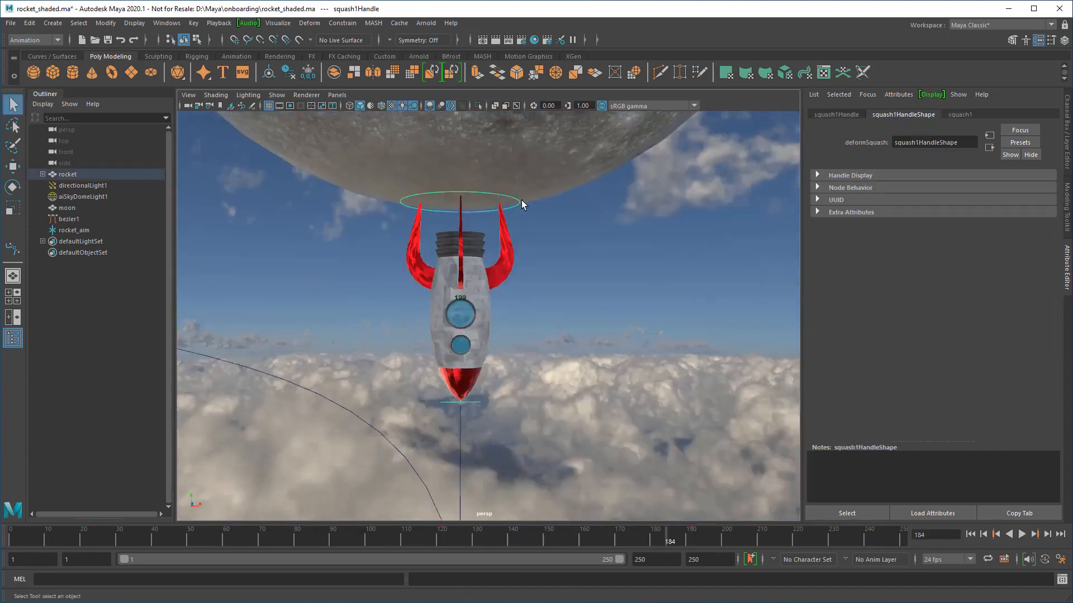
{"action": "left_click", "coordinate": [958, 115]}
{"action": "left_click_drag", "start_coordinate": [917, 188], "coordinate": [825, 203]}
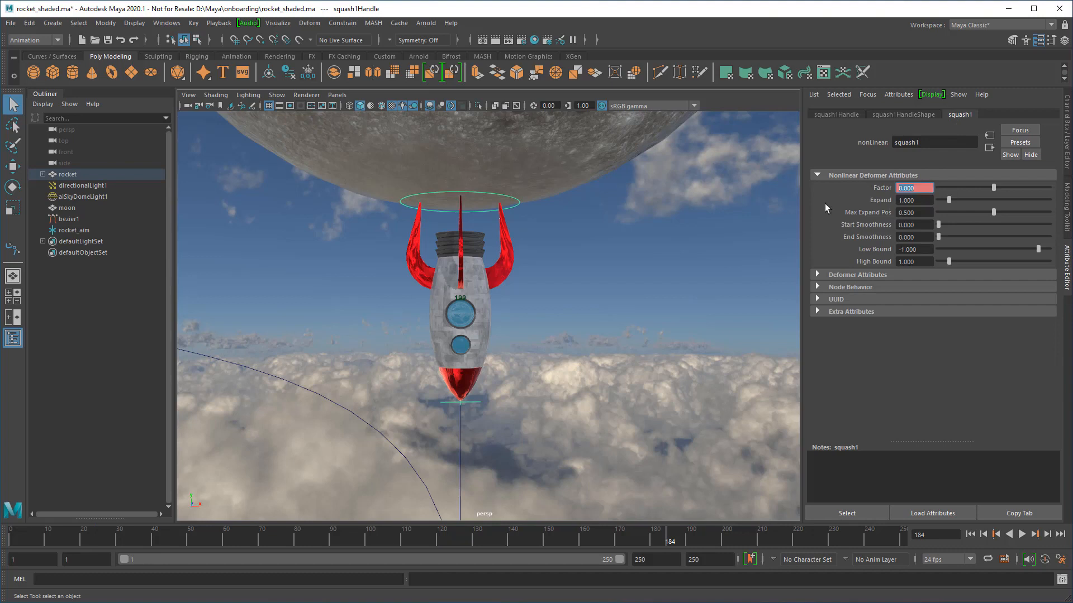
{"action": "type", "text": "-0.05"}
{"action": "key", "text": "Return"}
{"action": "right_click", "coordinate": [884, 187]}
{"action": "left_click", "coordinate": [900, 205]}
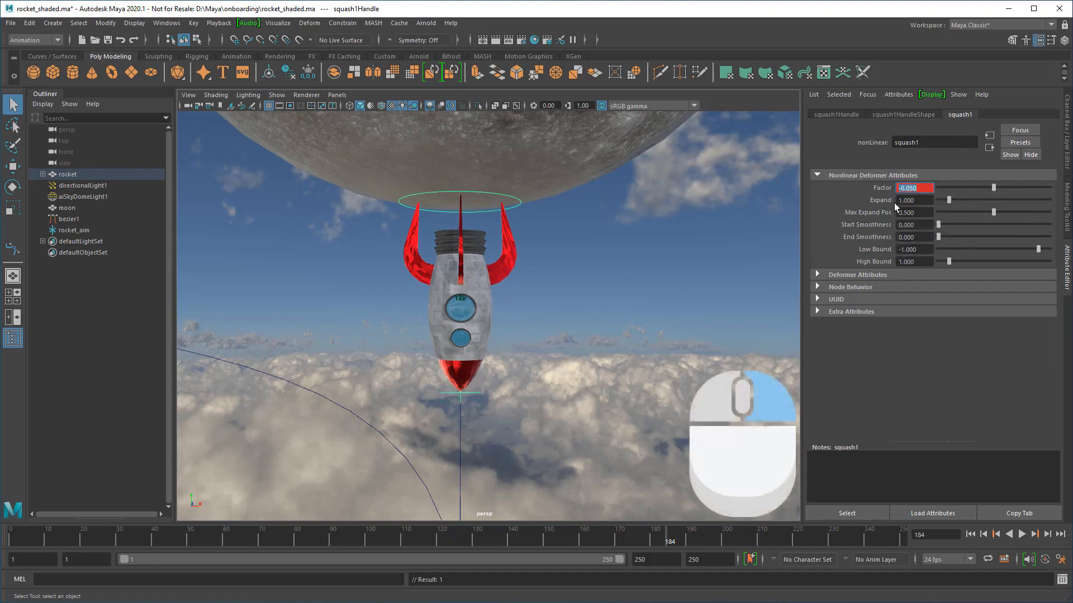
At frame 190, set the squash deformer's Factor to 0 and key it.
{"action": "left_click", "coordinate": [847, 513]}
{"action": "left_click", "coordinate": [688, 548]}
{"action": "type", "text": "0"}
{"action": "key", "text": "Return"}
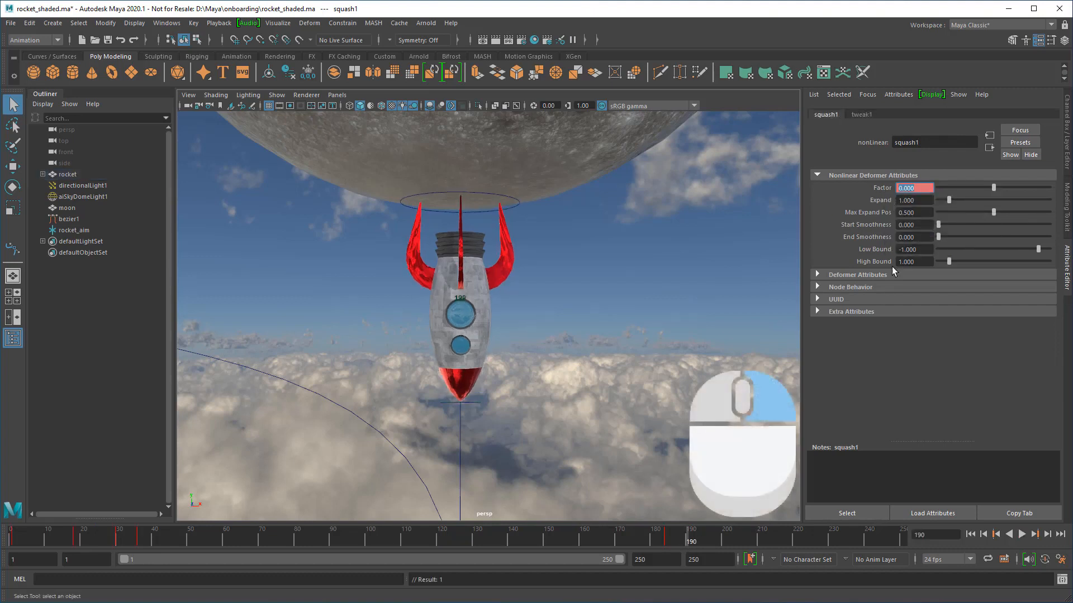
{"action": "right_click", "coordinate": [883, 192]}
{"action": "left_click", "coordinate": [900, 205]}
At frame 180, set the squash deformer's Factor to 0 and key it.
{"action": "mouse_move", "coordinate": [675, 540]}
{"action": "left_mouse_down"}
{"action": "mouse_move", "coordinate": [592, 542]}
{"action": "mouse_move", "coordinate": [722, 536]}
{"action": "mouse_move", "coordinate": [654, 539]}
{"action": "left_mouse_up"}
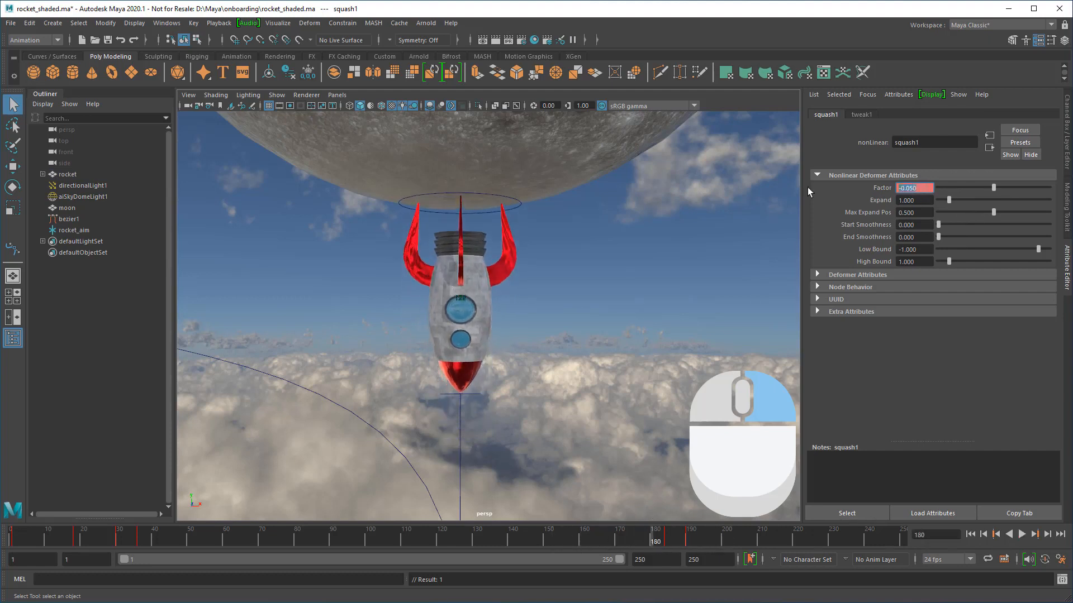
{"action": "type", "text": "0"}
{"action": "key", "text": "Return"}
{"action": "right_click", "coordinate": [884, 194]}
{"action": "left_click", "coordinate": [900, 206]}
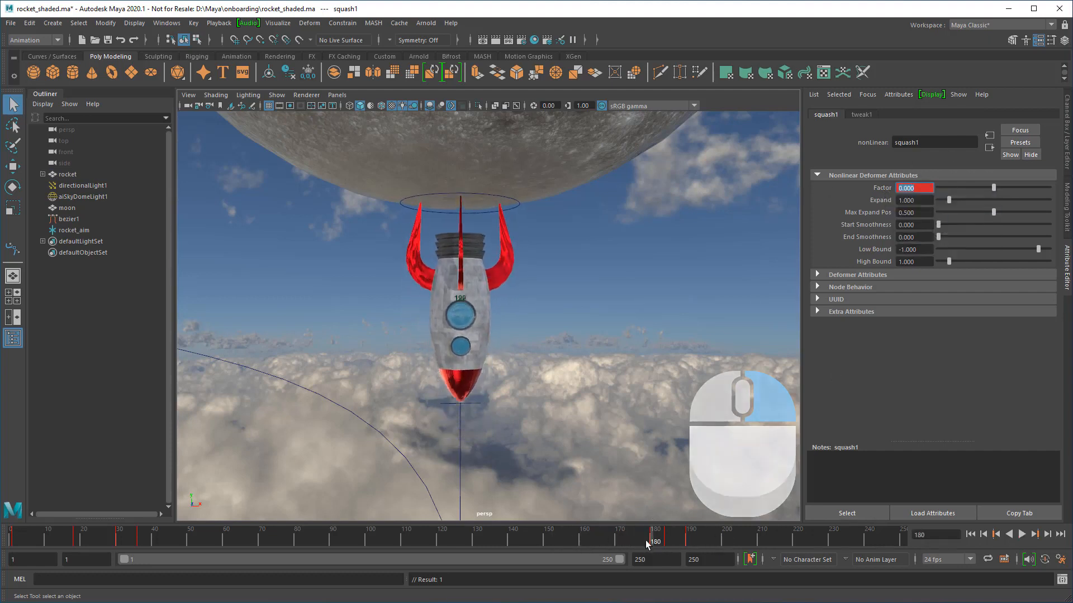
Scrub back before the landing and play through it to check the rocket's squash against the moon.
{"action": "key", "text": "alt+v"}
{"action": "left_click_drag", "start_coordinate": [474, 534], "coordinate": [541, 538]}
{"action": "left_click", "coordinate": [1020, 535]}
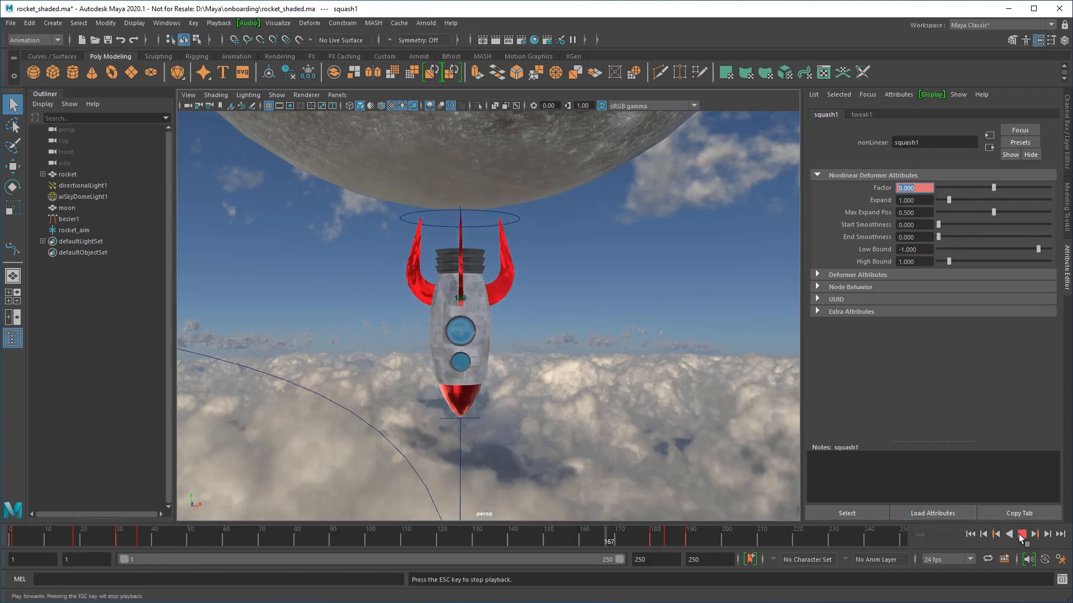
{"action": "left_click", "coordinate": [1022, 538]}
Hide the Bezier motion path, the rocket_aim locator and the rocket's squash handle.
{"action": "scroll", "coordinate": [493, 374], "scroll_direction": "down", "scroll_amount": 6}
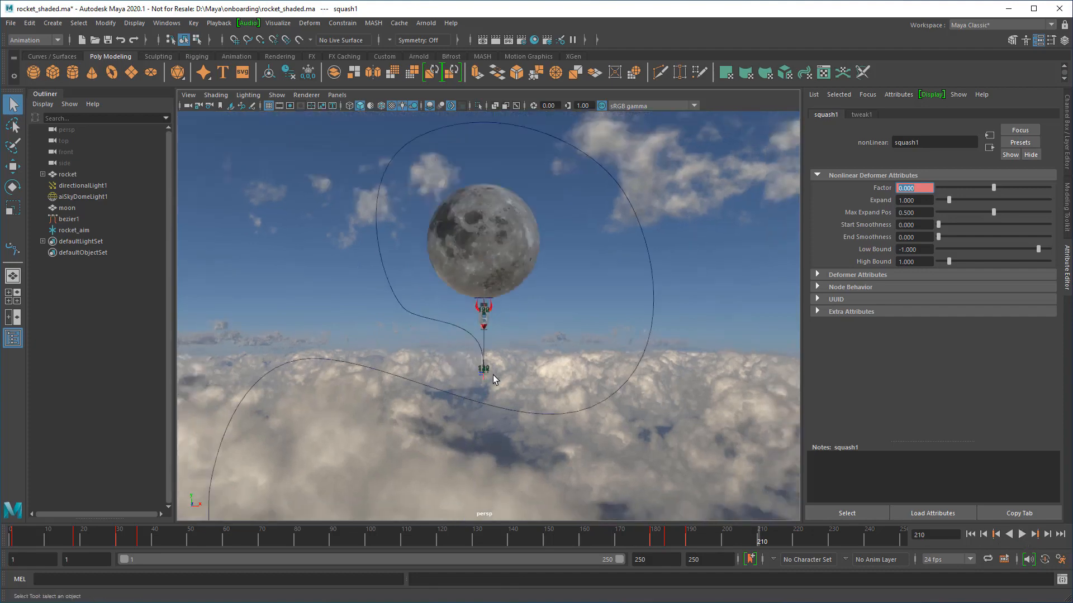
{"action": "middle_click_drag", "start_coordinate": [493, 374], "coordinate": [591, 357], "text": "alt"}
{"action": "scroll", "coordinate": [591, 357], "scroll_direction": "down", "scroll_amount": 2}
{"action": "middle_click_drag", "start_coordinate": [572, 403], "coordinate": [570, 355], "text": "alt"}
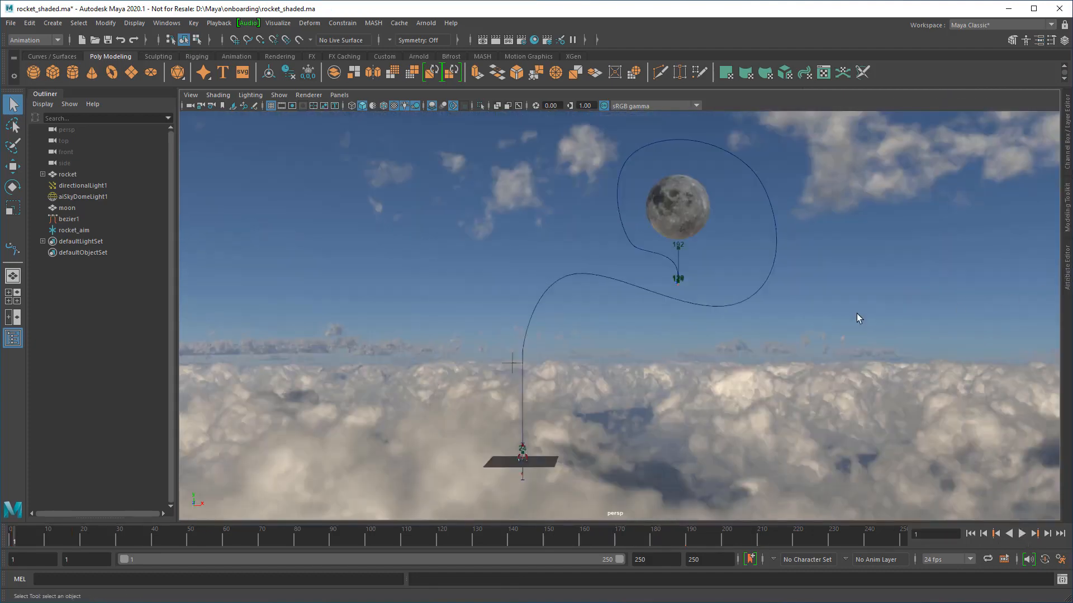
{"action": "left_click", "coordinate": [696, 303], "text": "shift"}
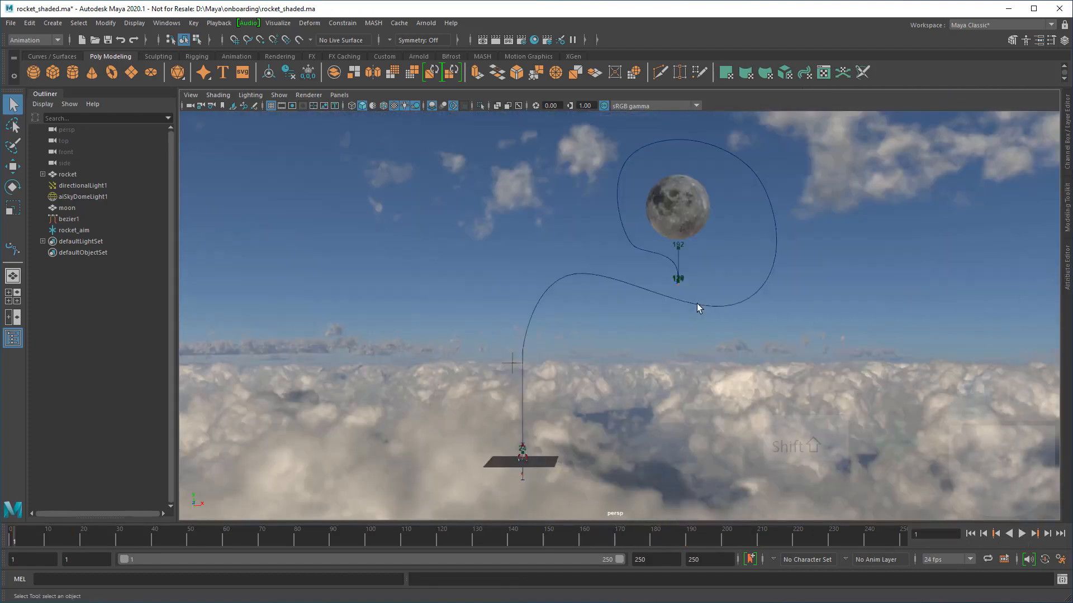
{"action": "left_click", "coordinate": [513, 363], "text": "shift"}
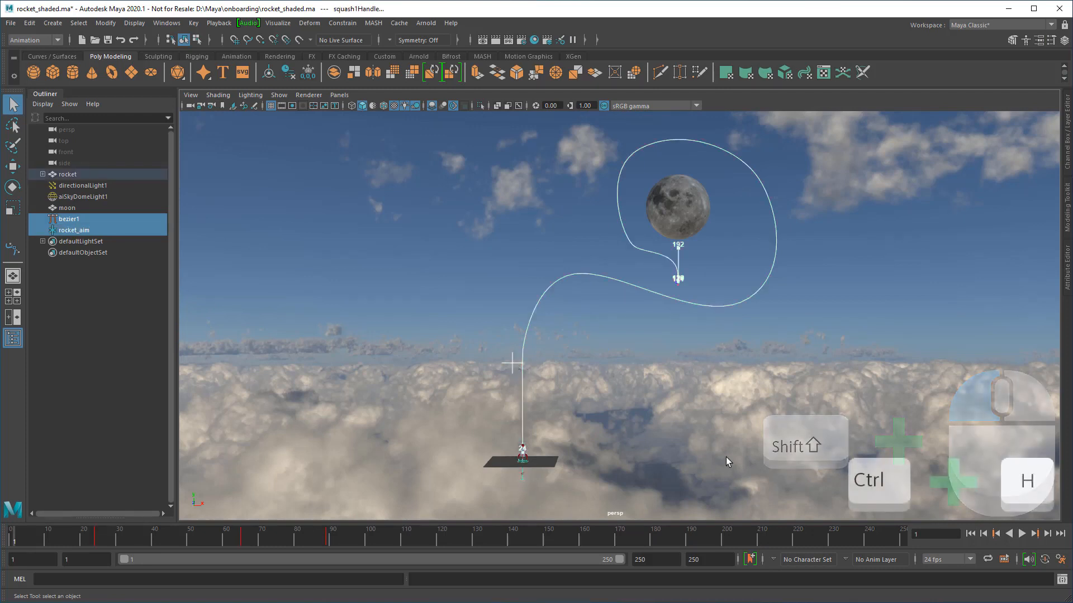
{"action": "key", "text": "ctrl+h"}
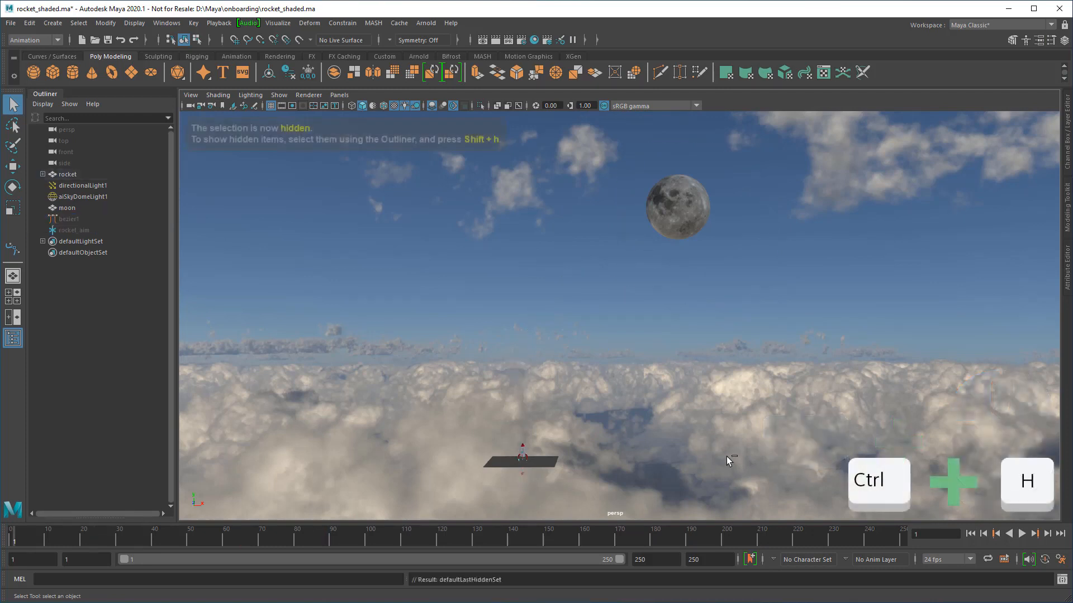
Hide the Outliner and play the whole flight from frame 1 through the moon landing to review it.
{"action": "left_click", "coordinate": [13, 338]}
{"action": "left_click", "coordinate": [1022, 534]}
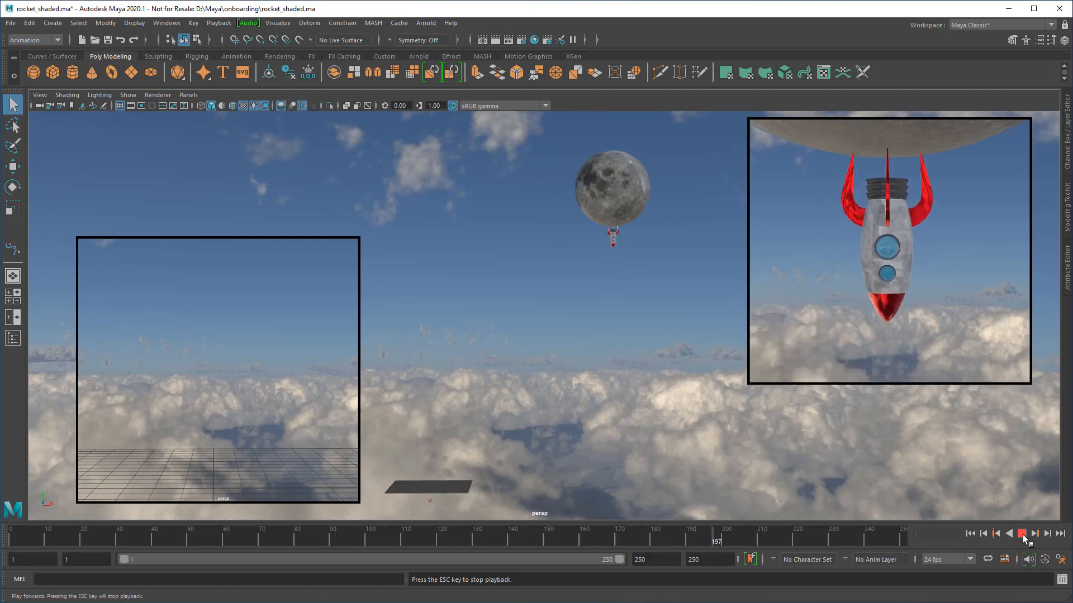
{"action": "left_click", "coordinate": [1022, 535]}
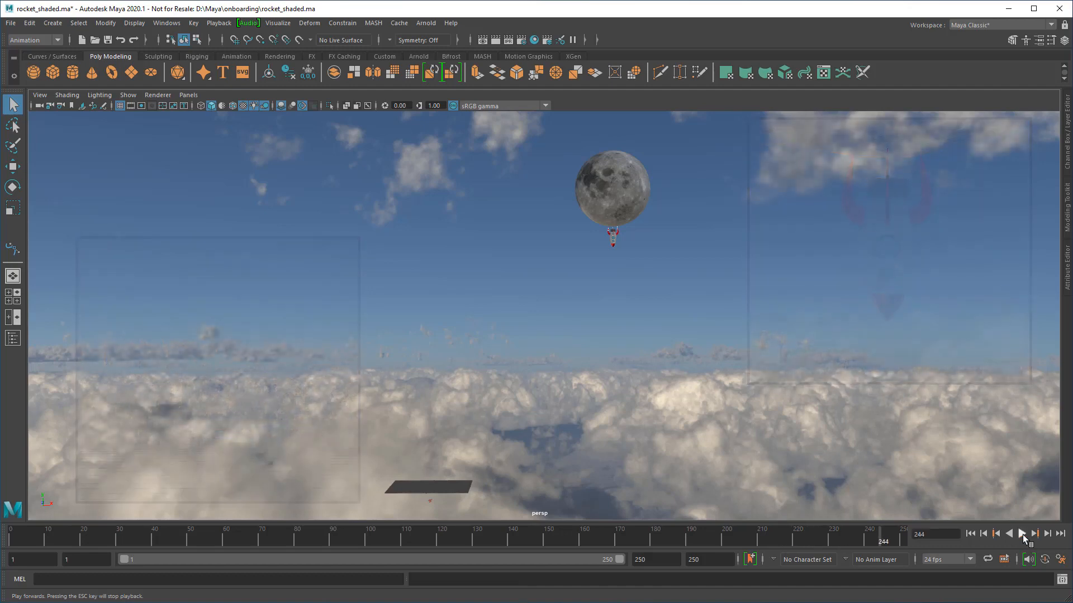